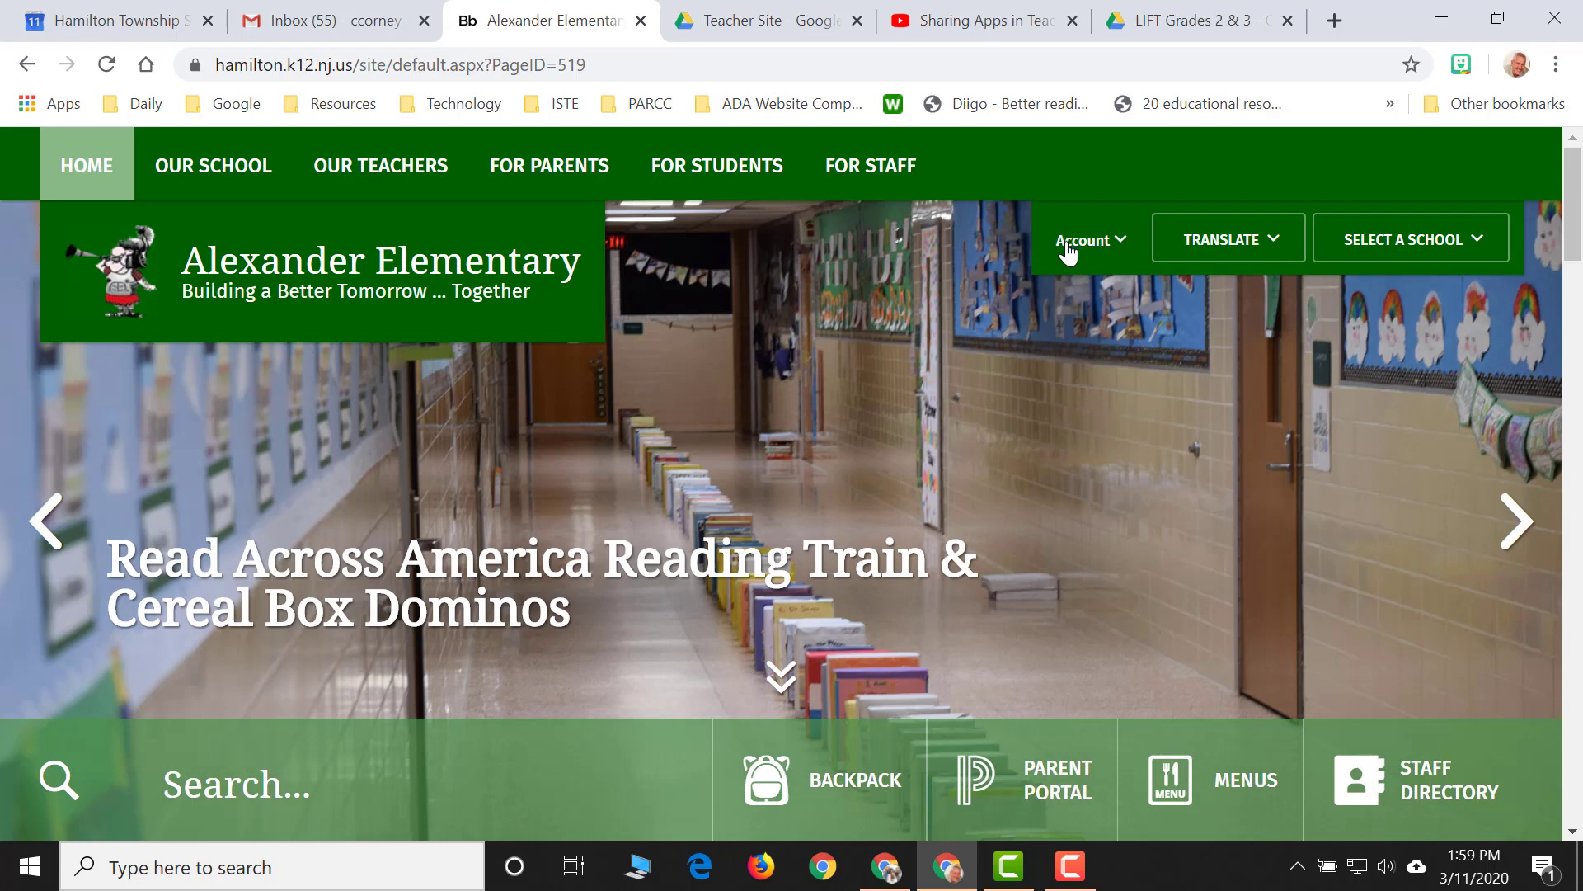
Step: Open Site Manager and move the Classroom Calendar page to the recycle bin
left_click(1067, 248)
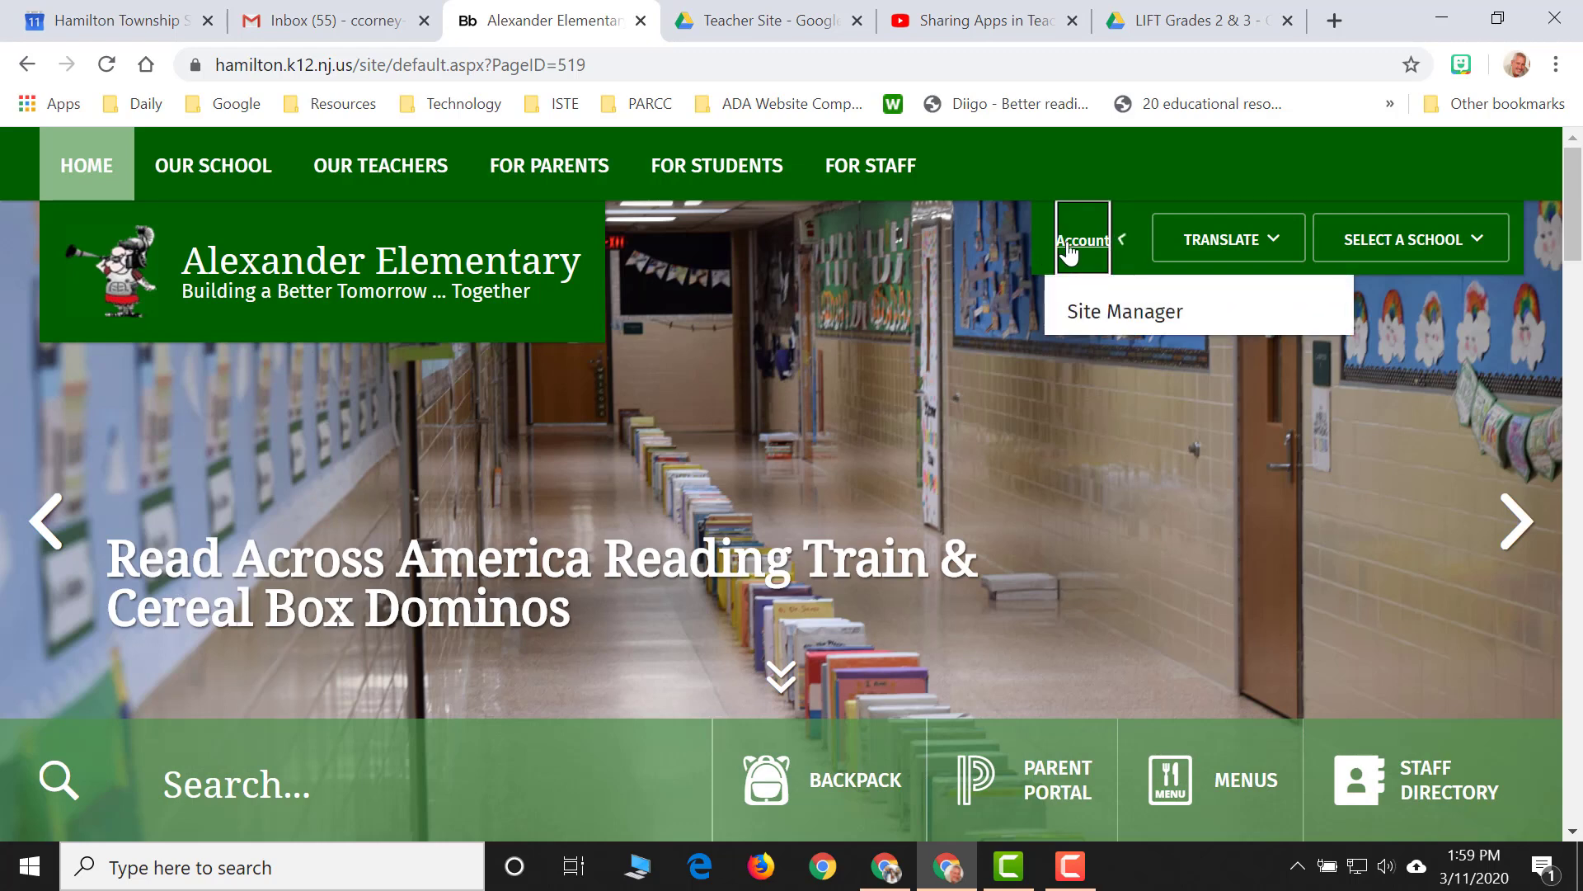
left_click(1081, 318)
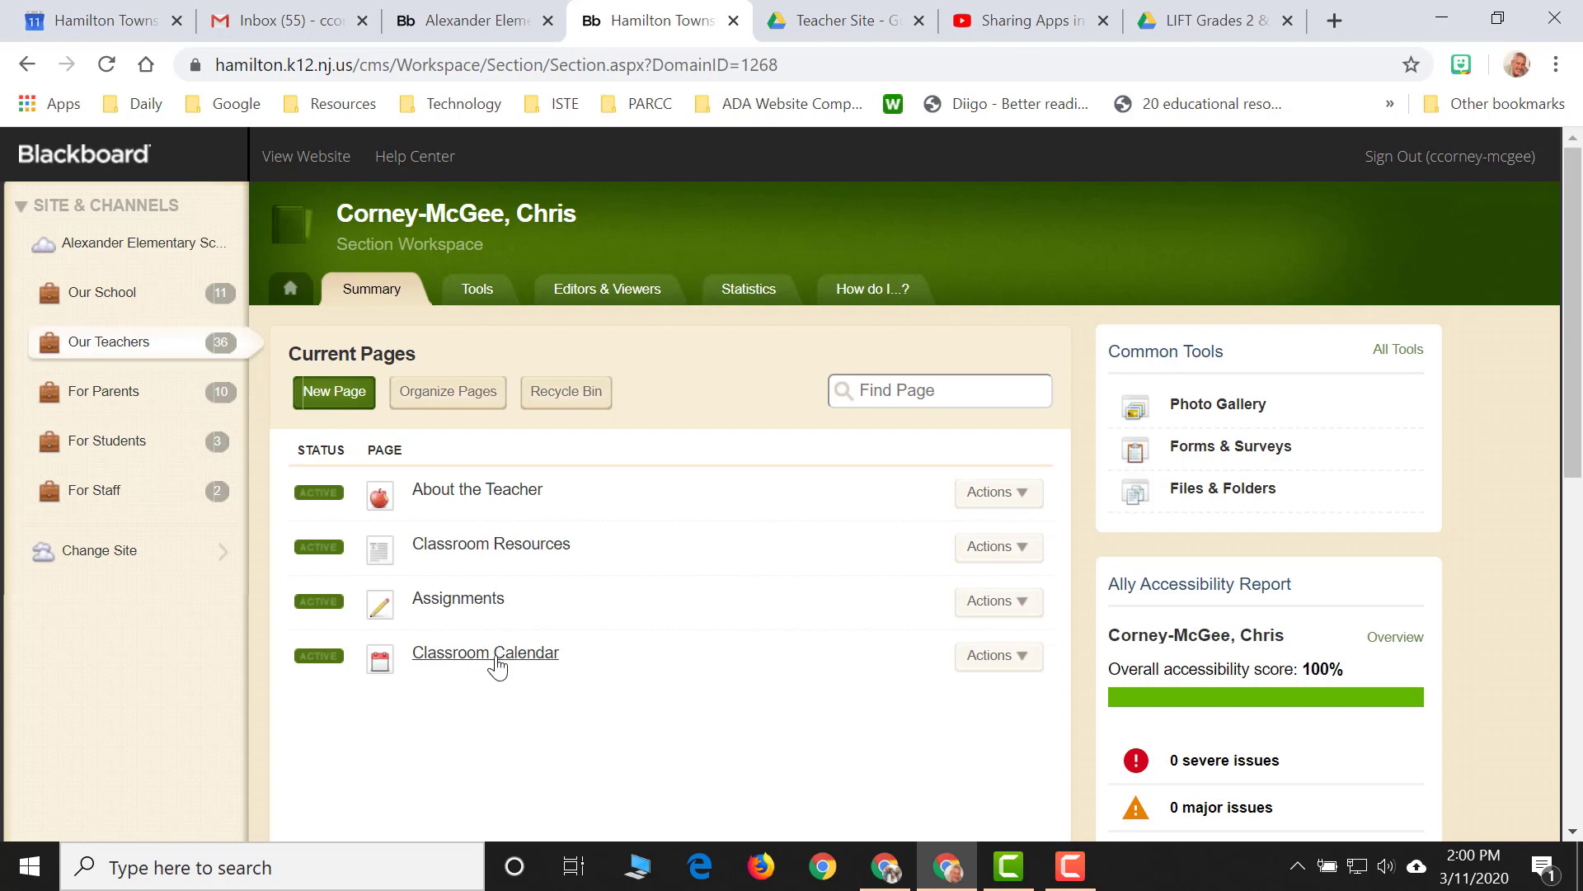
left_click(1019, 664)
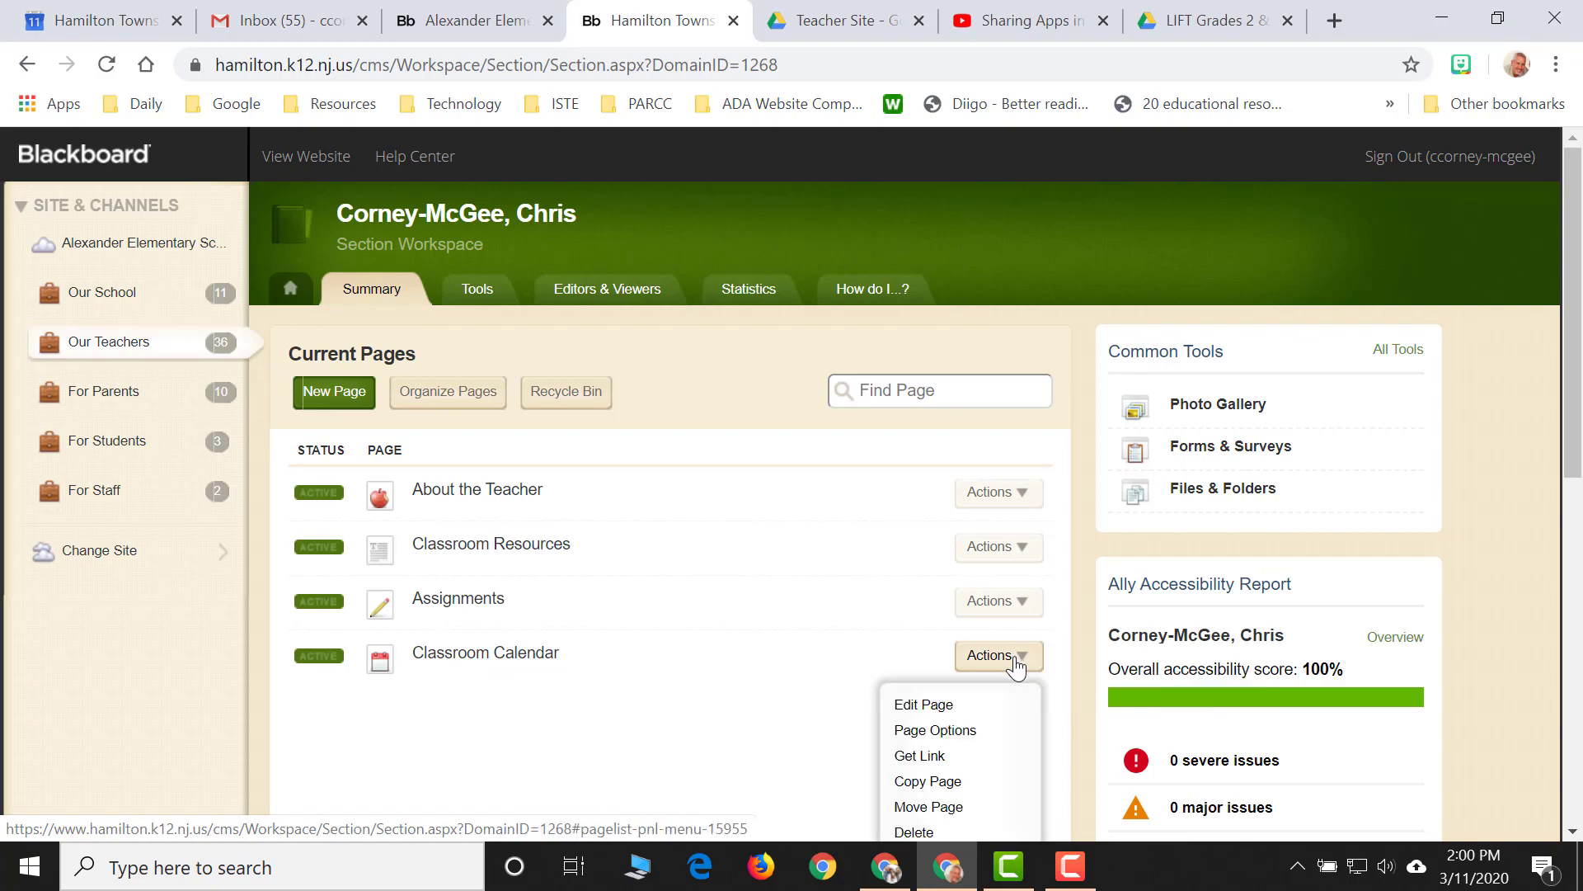
left_click(942, 833)
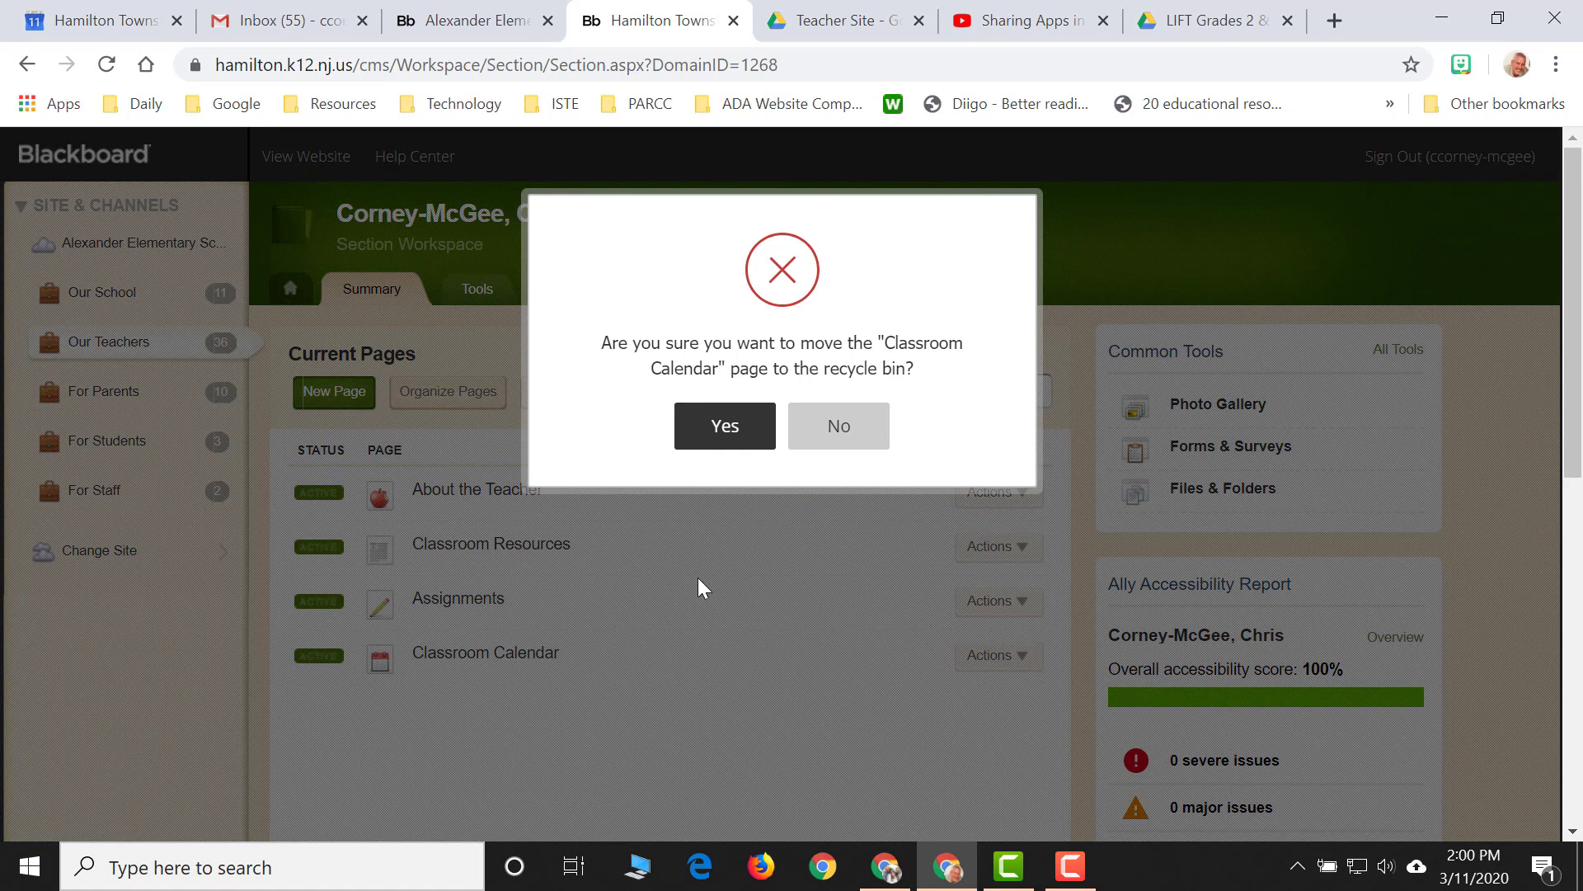
left_click(741, 444)
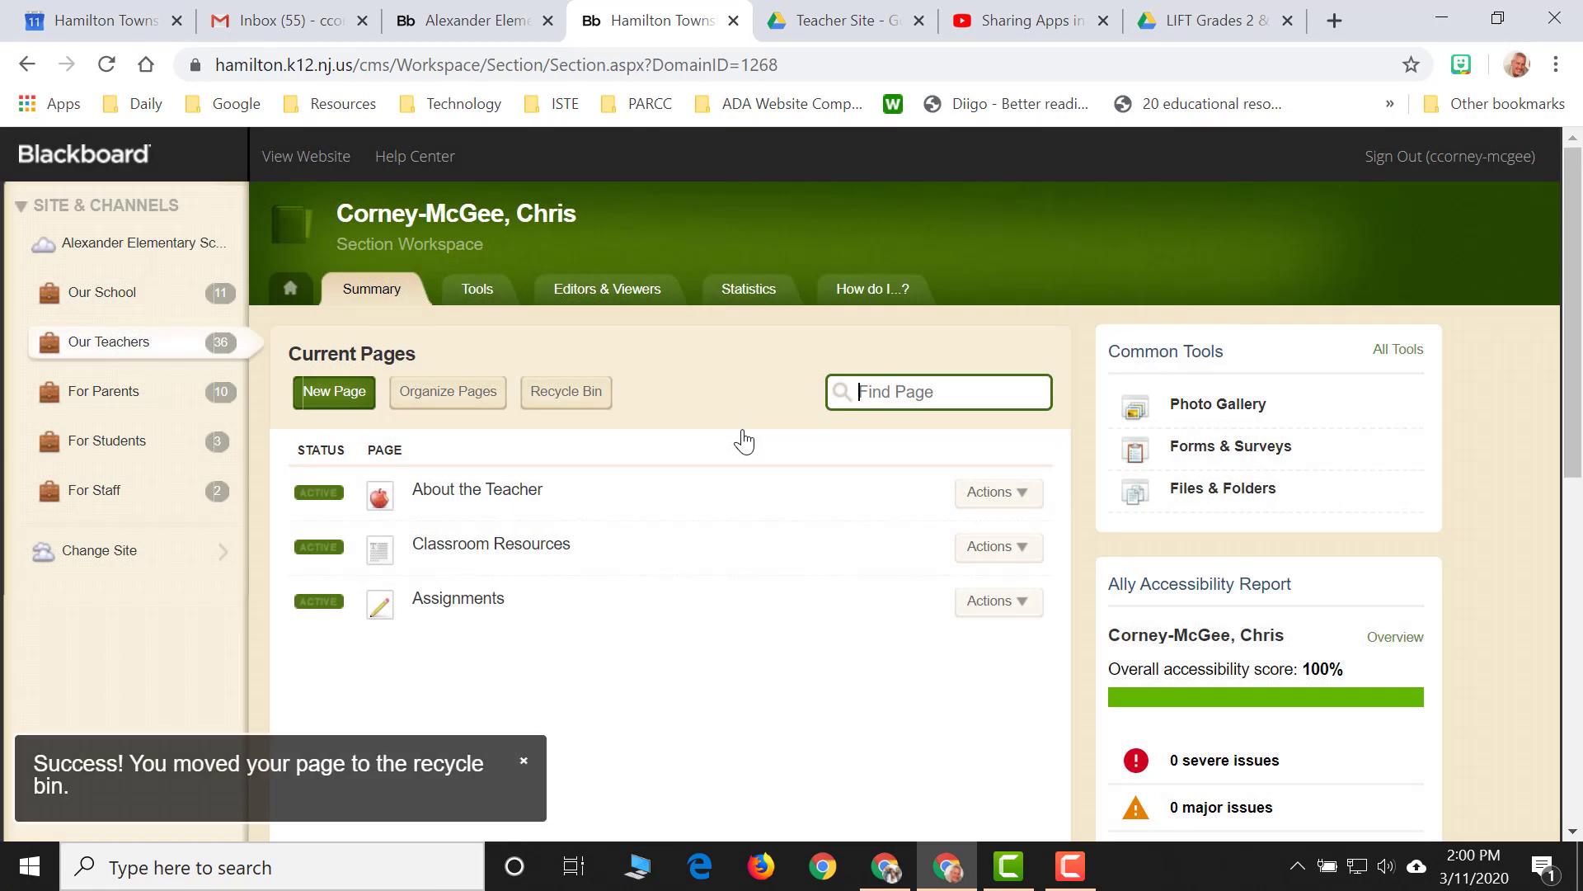
Step: Create a new Content Page named with the teacher's title and surname followed by "Classroom Page", and continue to its editor
left_click(353, 404)
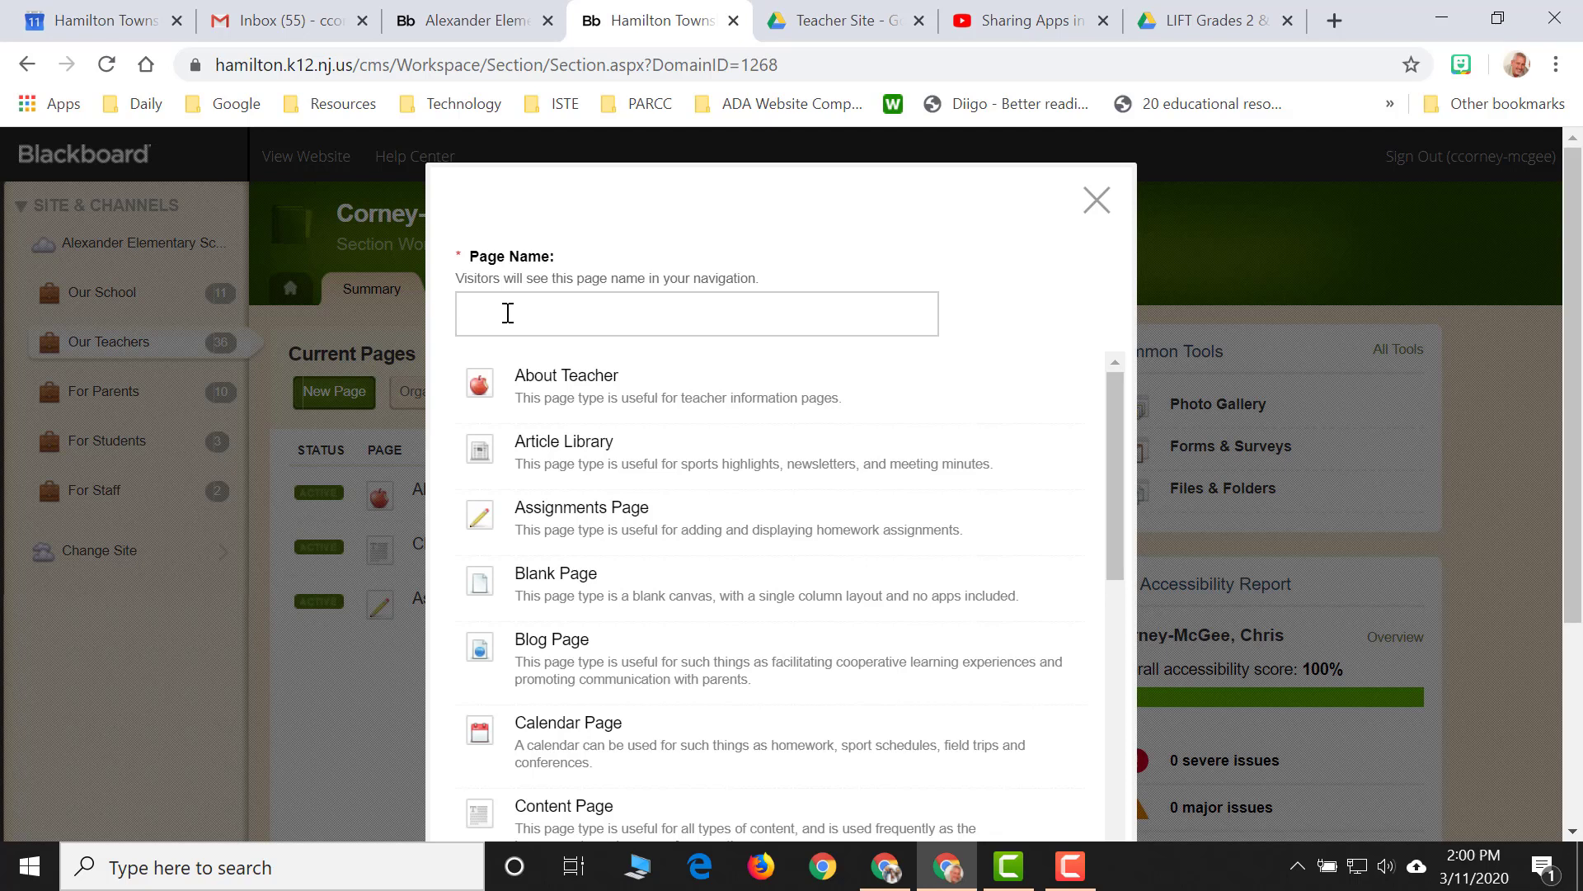
type("Mr. McGee's Classroo")
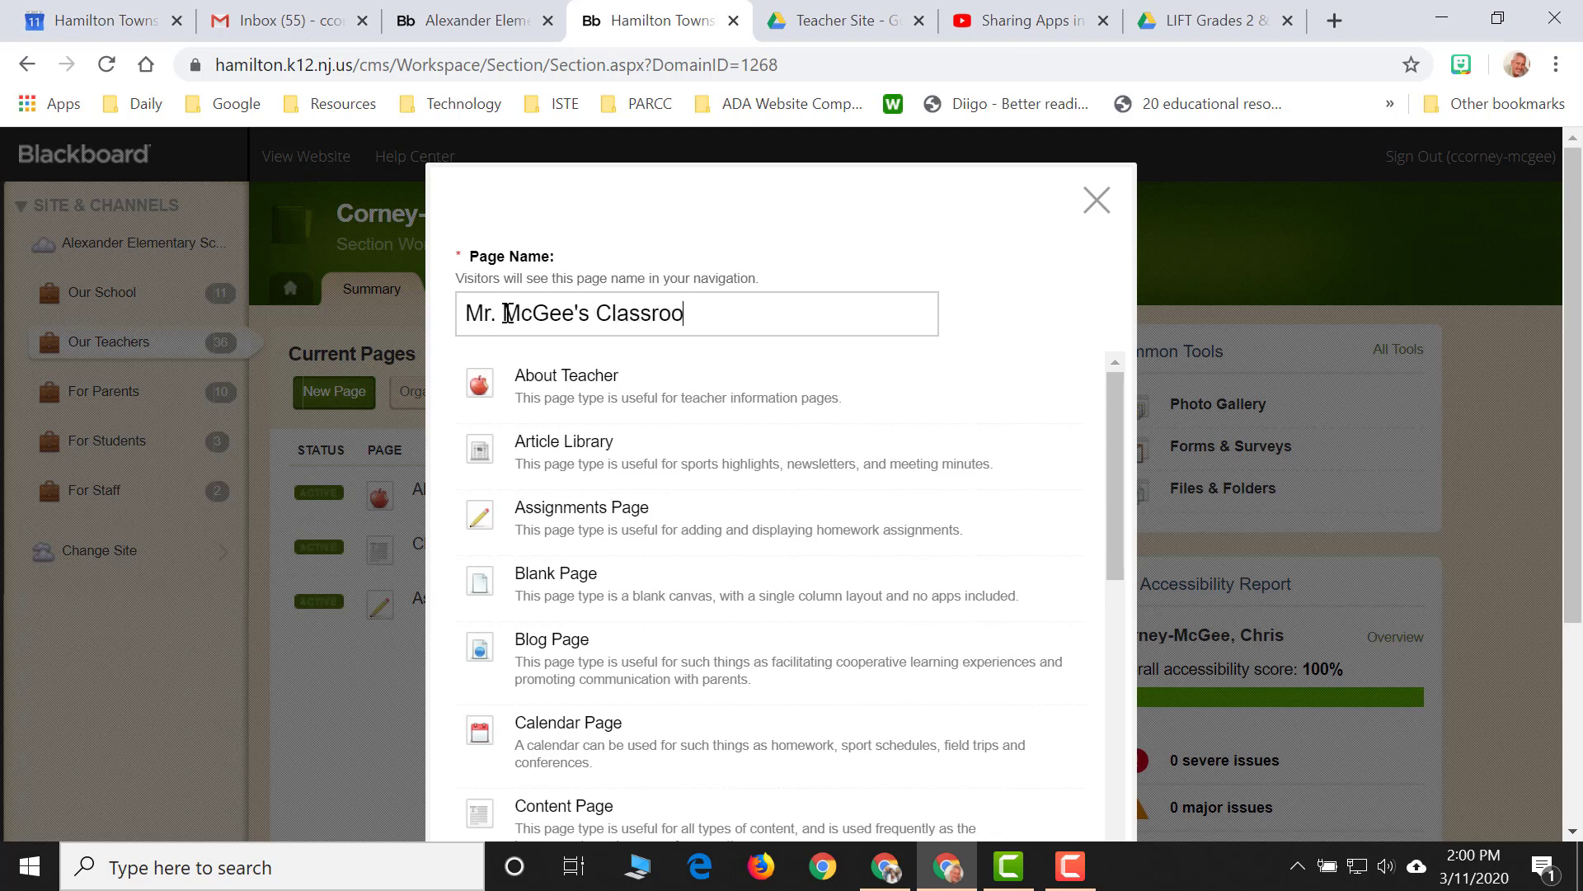
type("m Page")
scroll(588, 535, "down", 3)
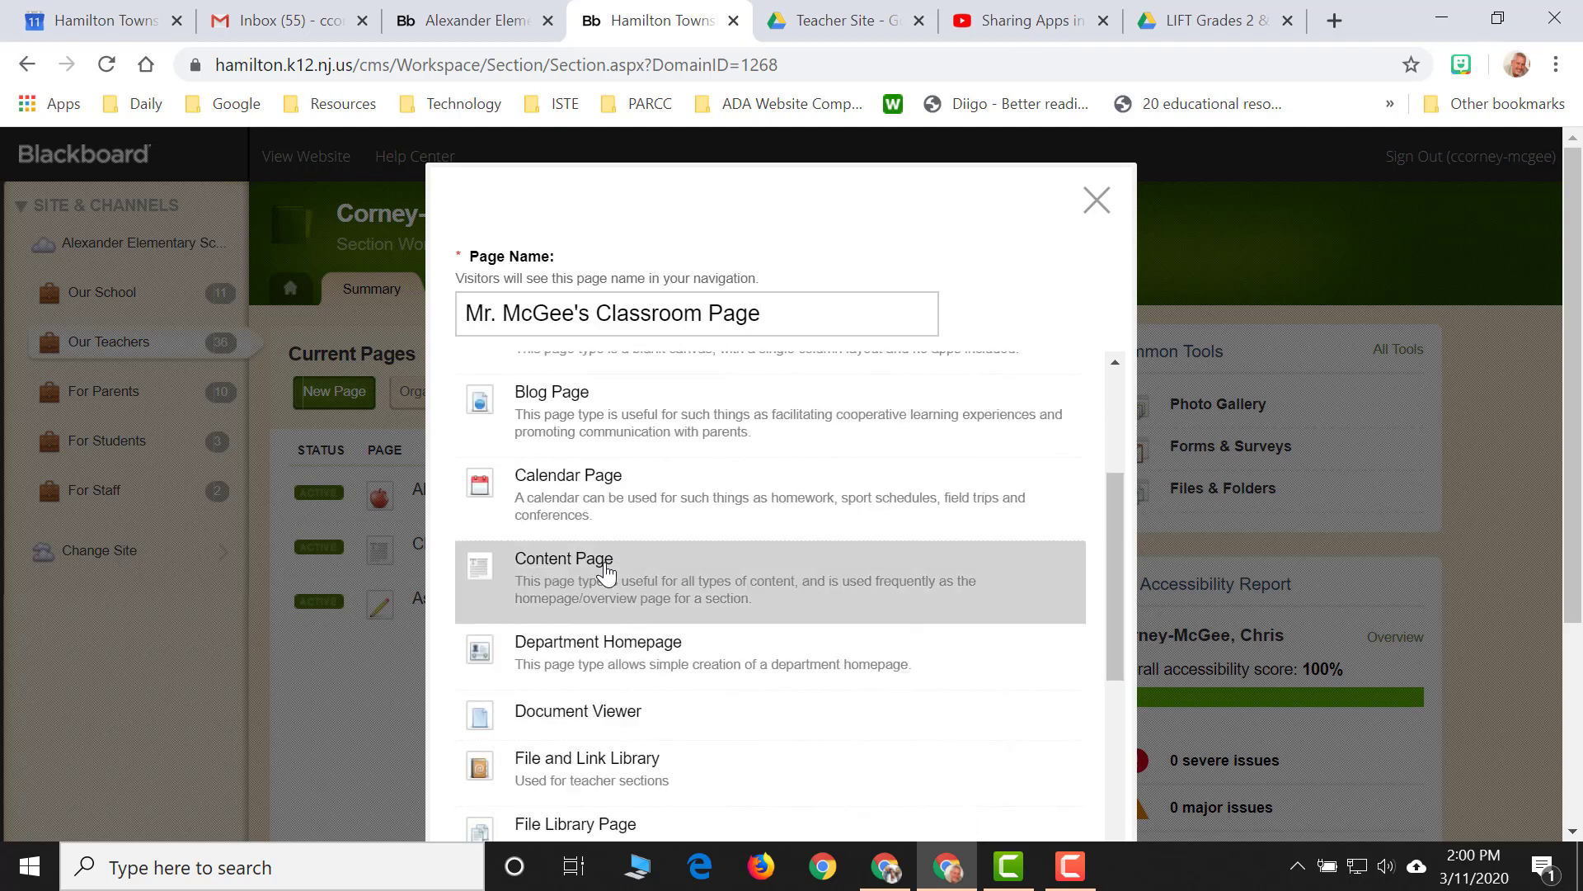
scroll(606, 571, "down", 5)
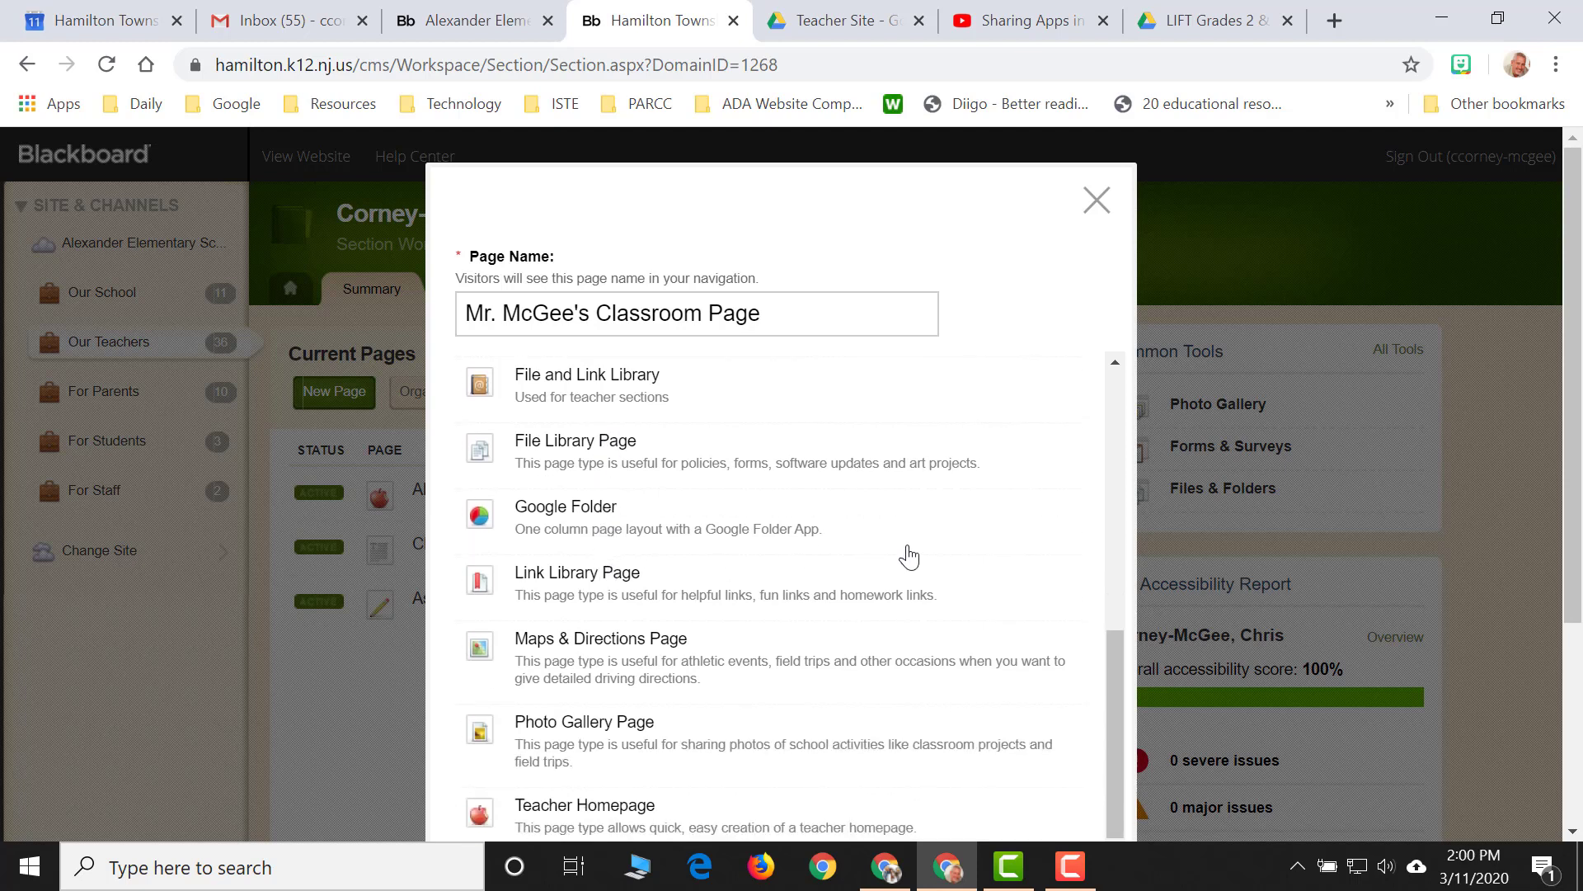
scroll(907, 554, "down", 4)
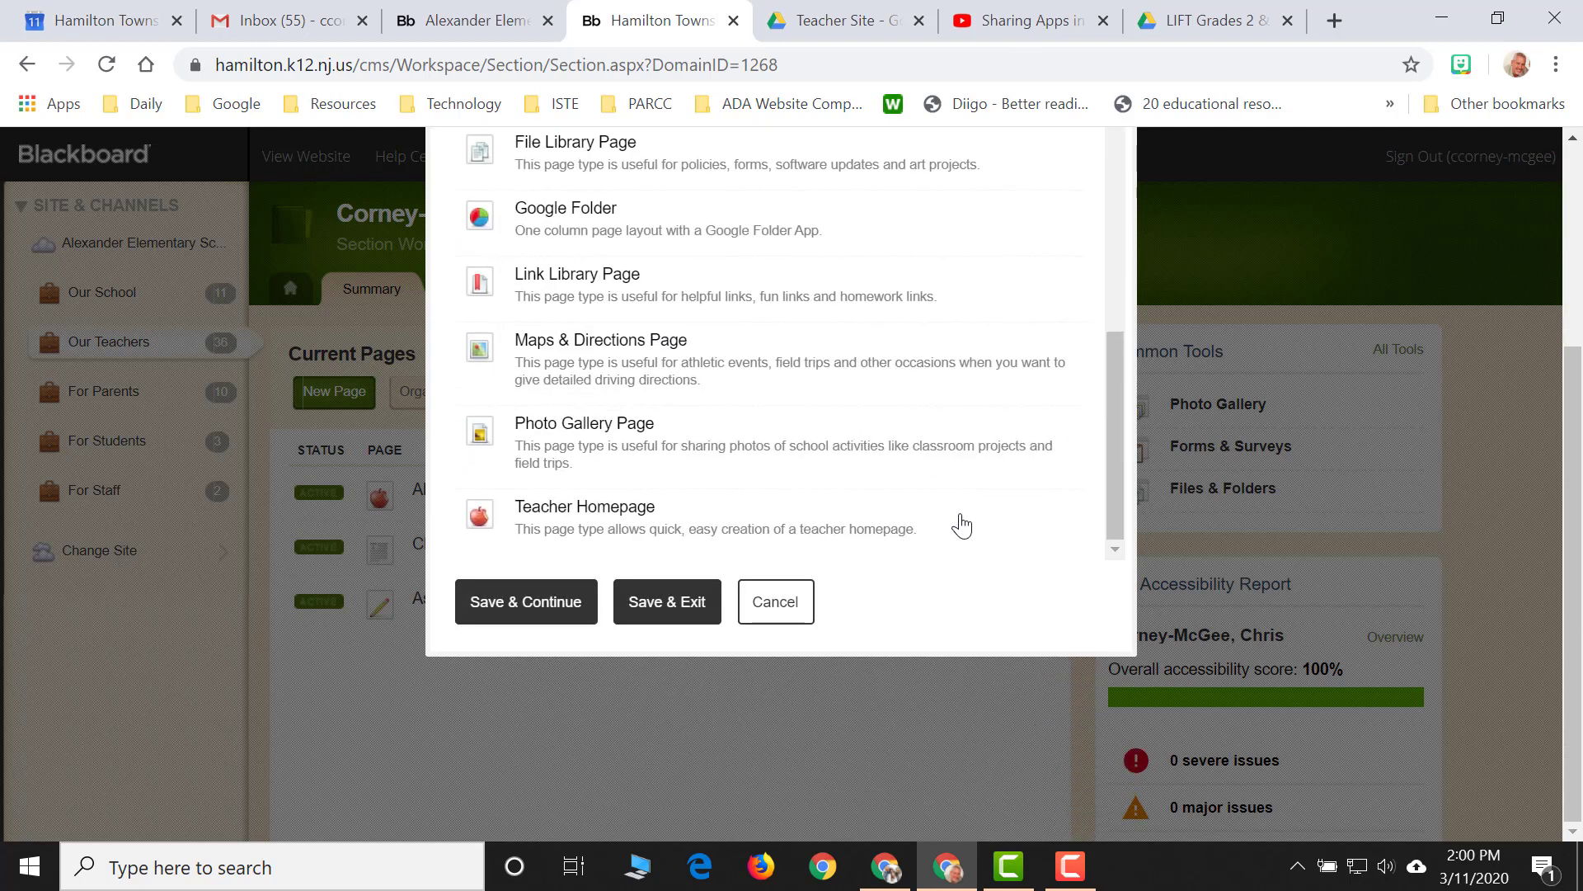
left_click(524, 612)
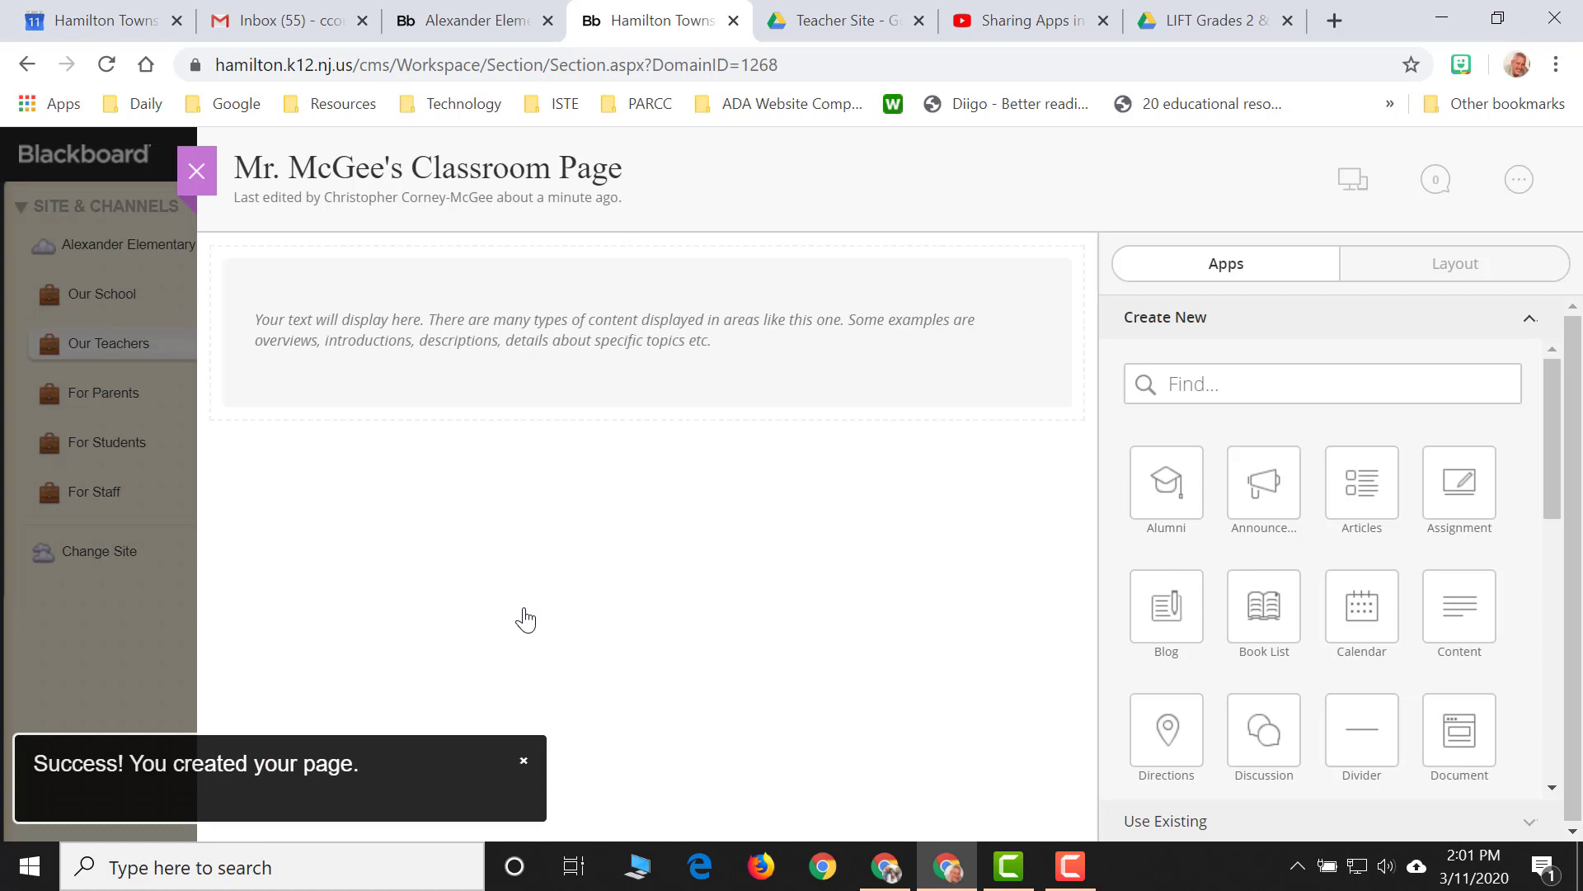
Step: Add a second Content app above the existing one on the page and delete it again
mouse_move(679, 343)
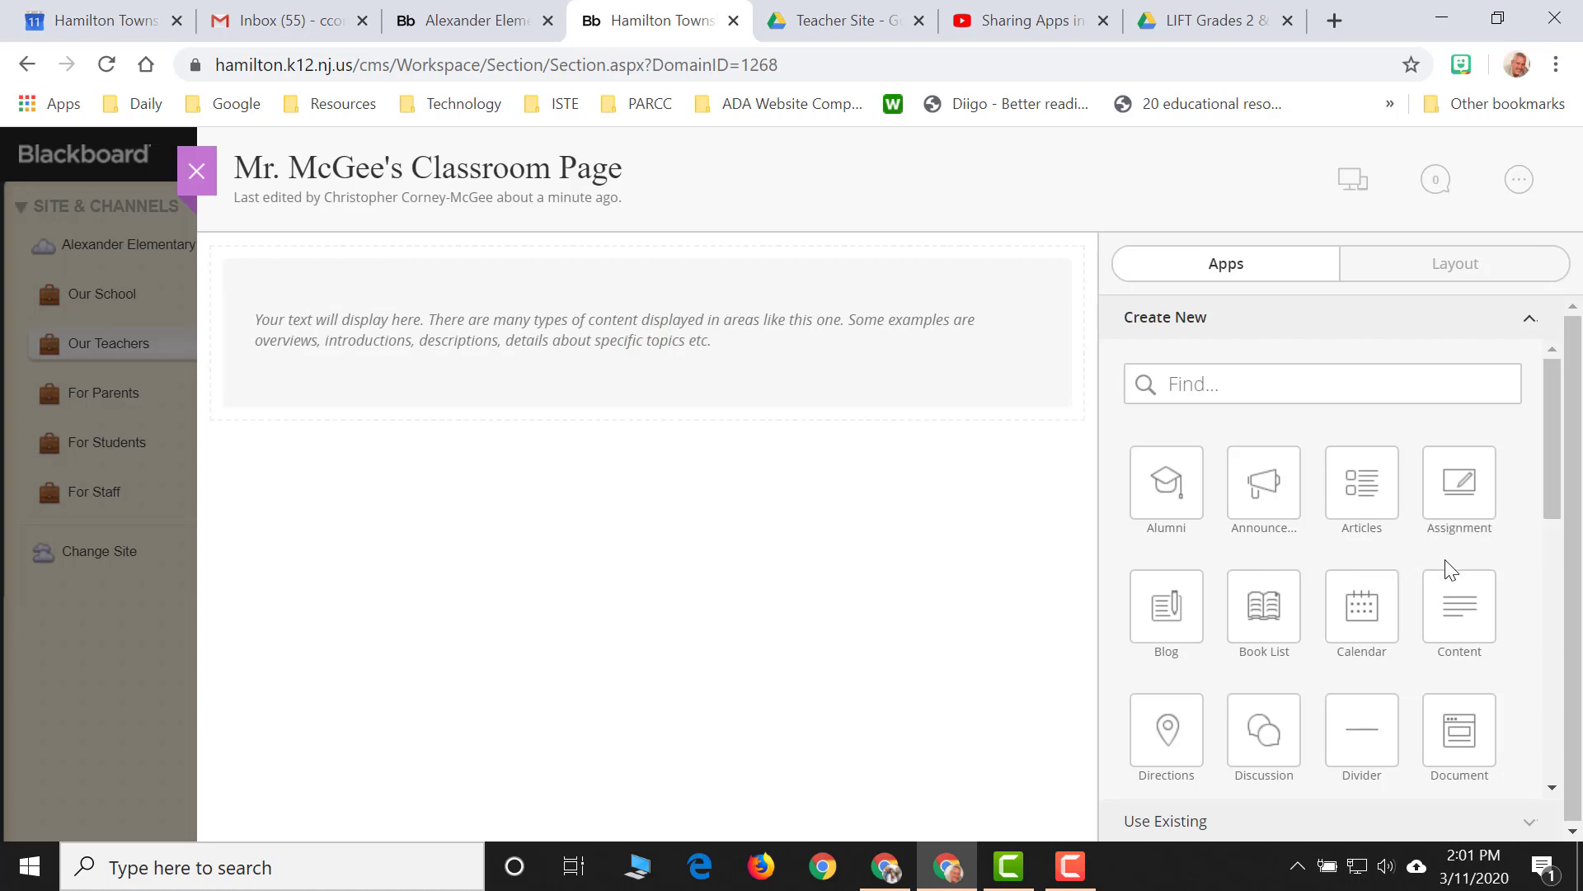
scroll(1448, 565, "down", 2)
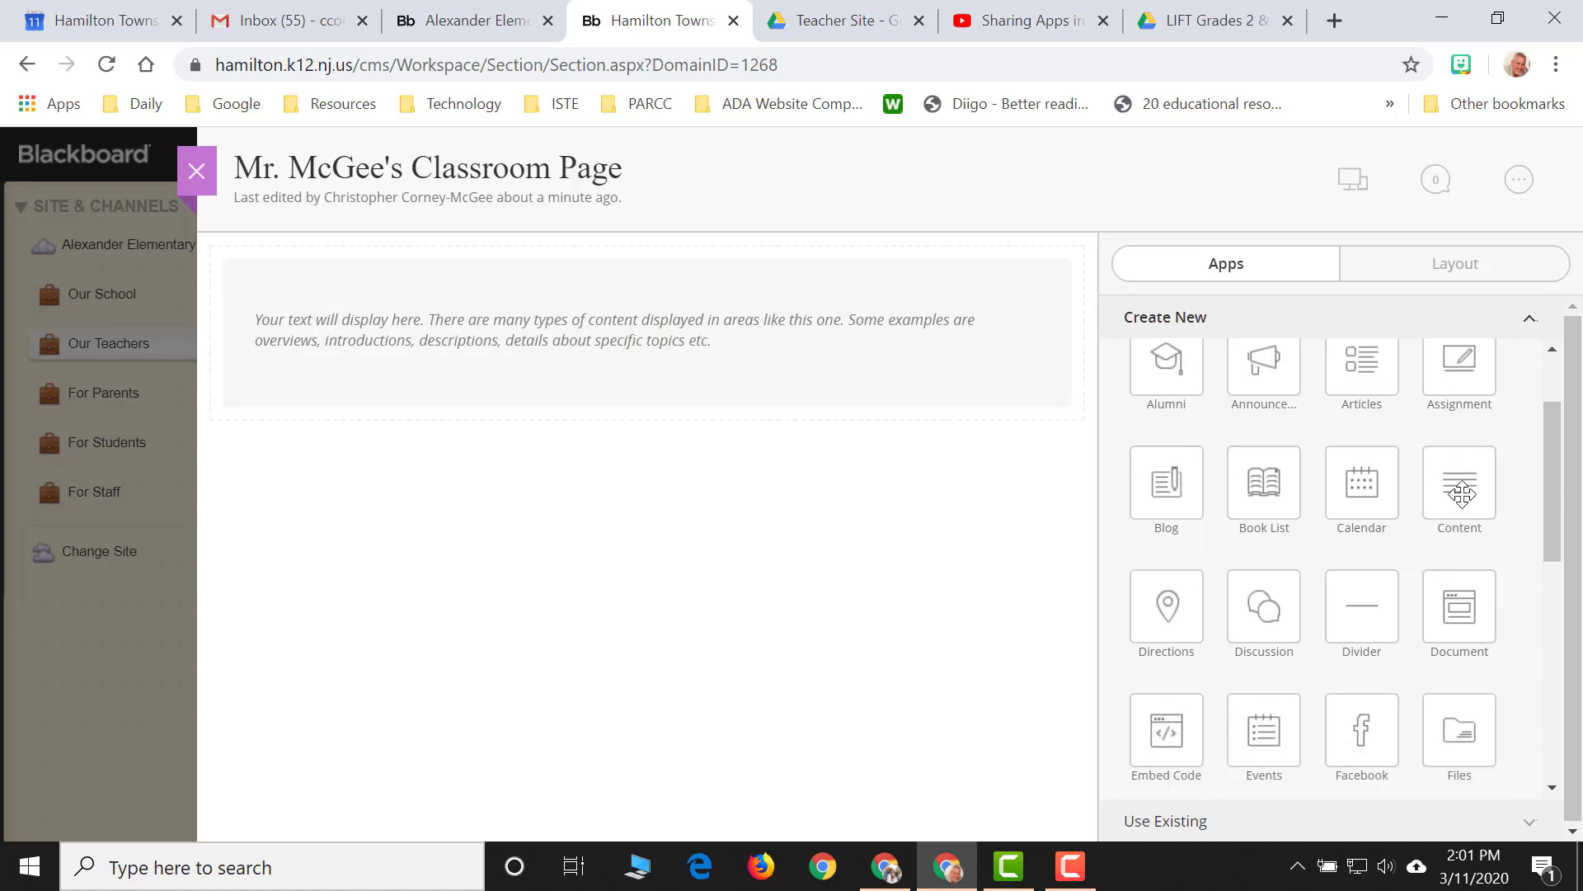
left_click_drag(1465, 511, 646, 387)
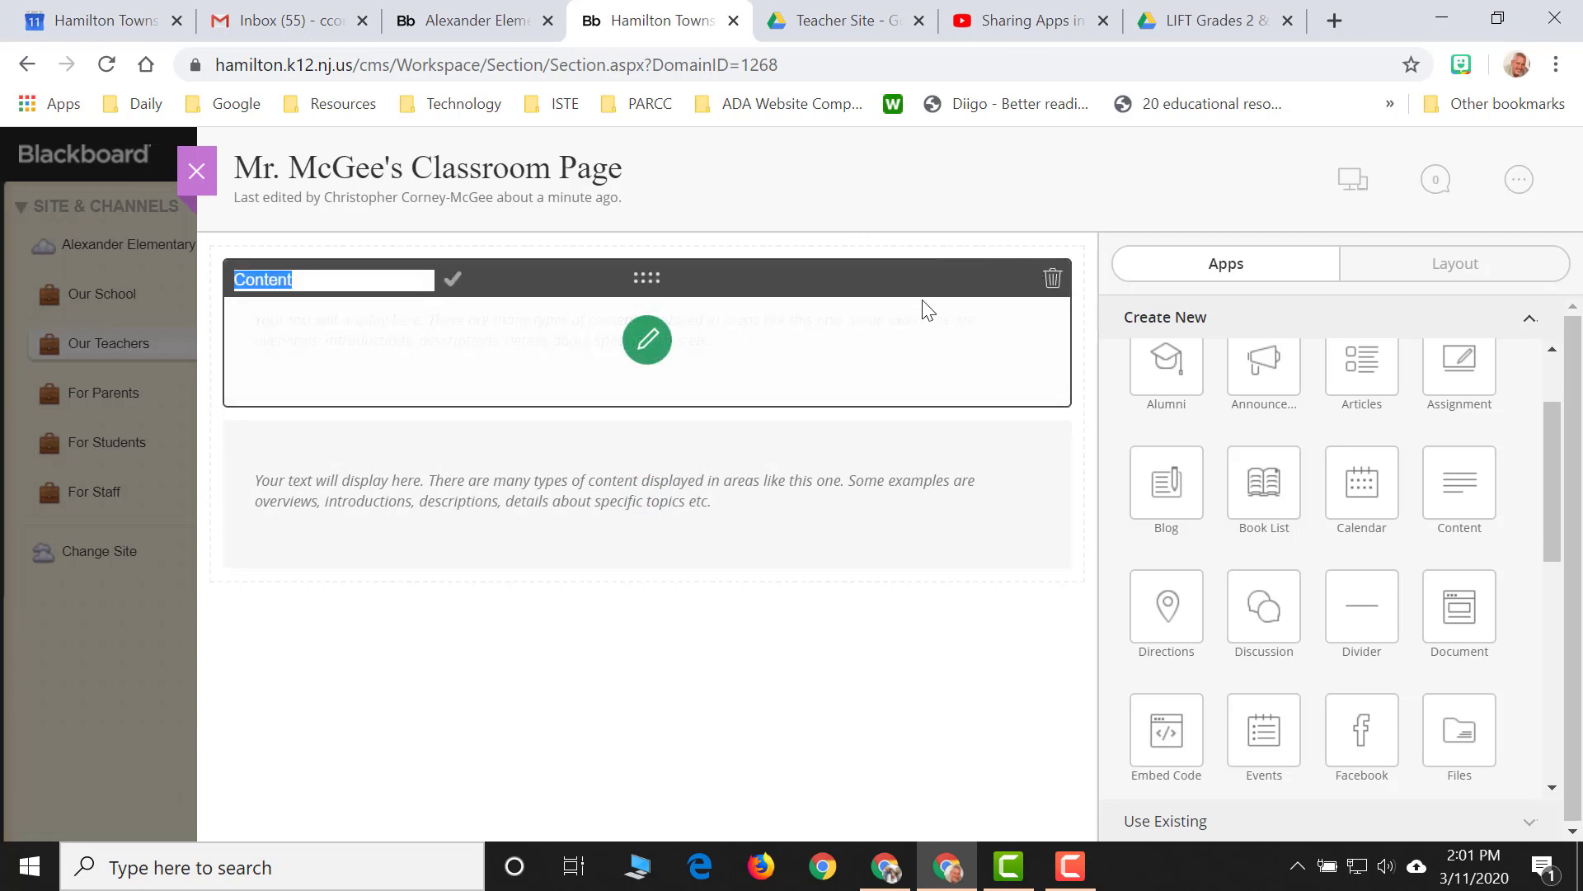
left_click(1050, 280)
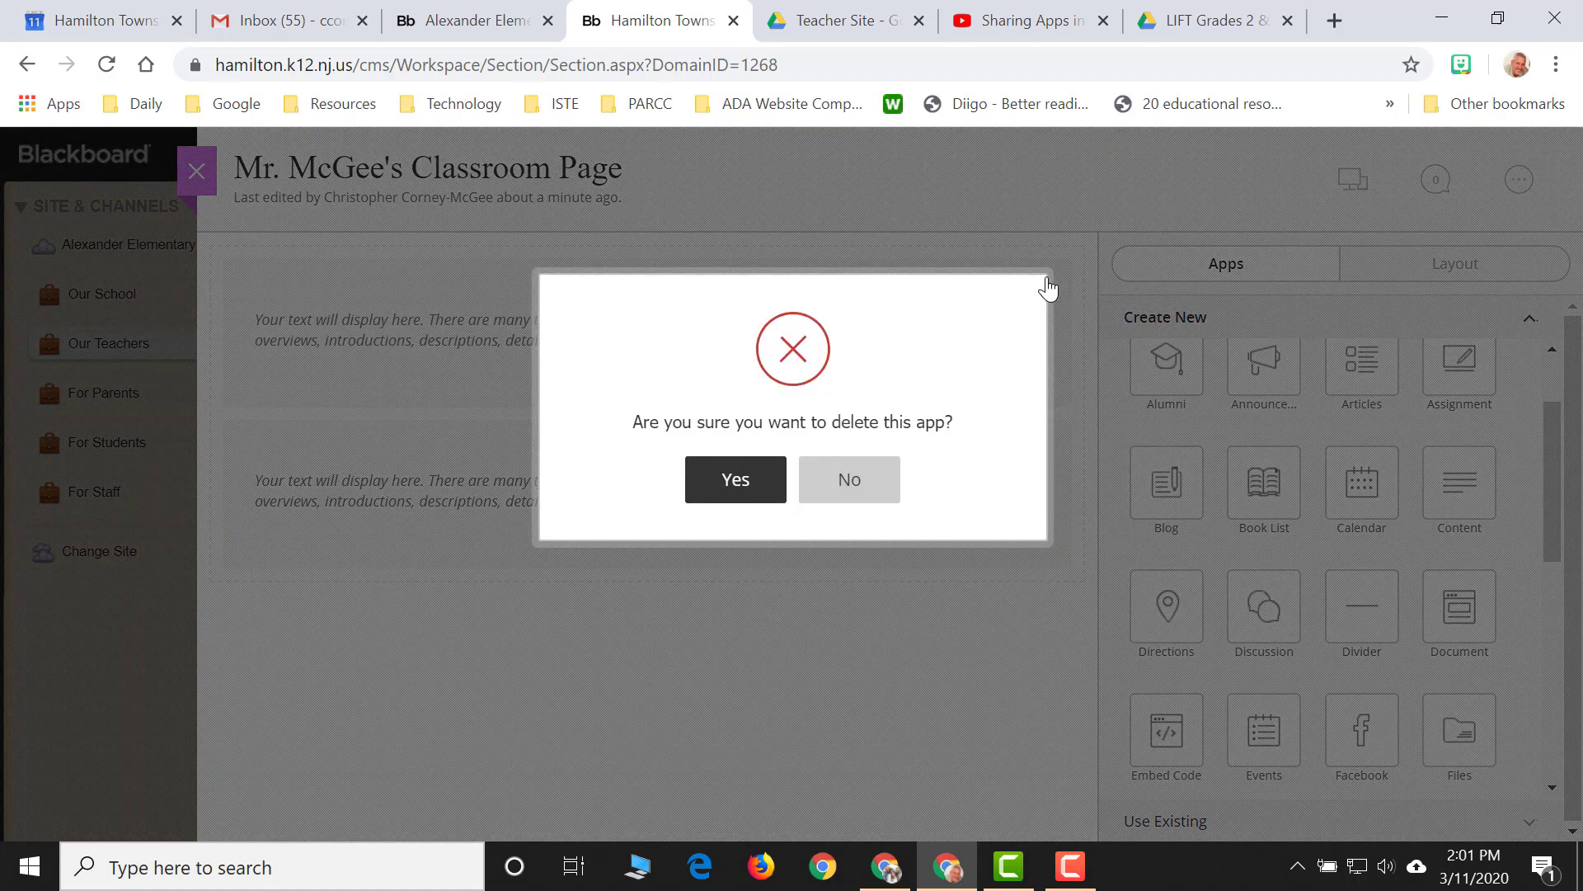
left_click(754, 495)
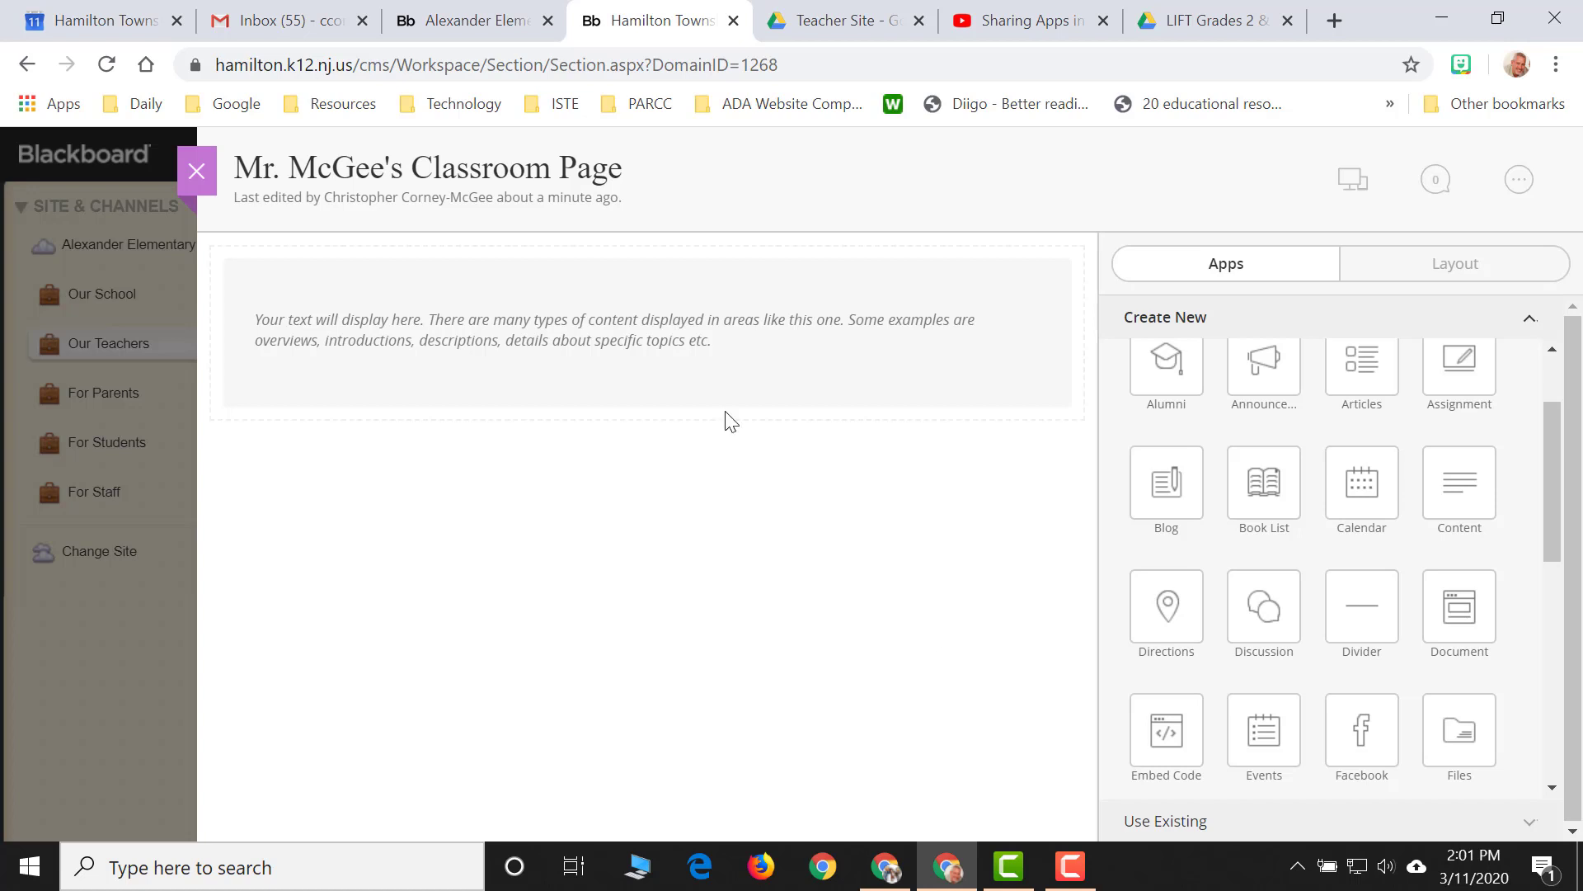
Step: Edit the page's Content app and enter a title line with the teacher's name followed by "Teacher Page"
mouse_move(731, 368)
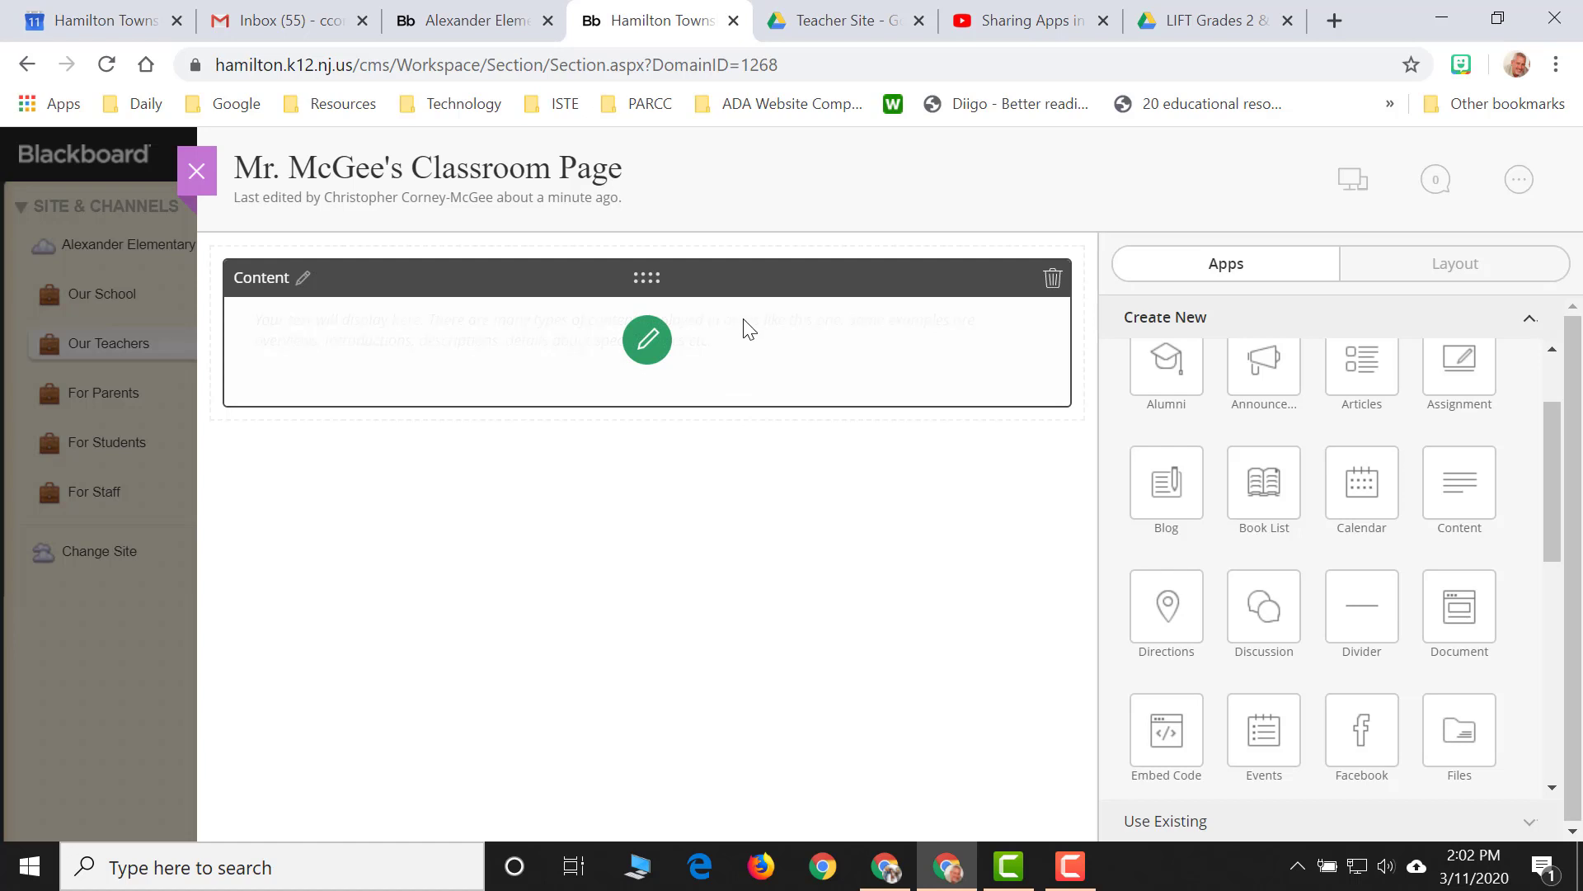
left_click(649, 341)
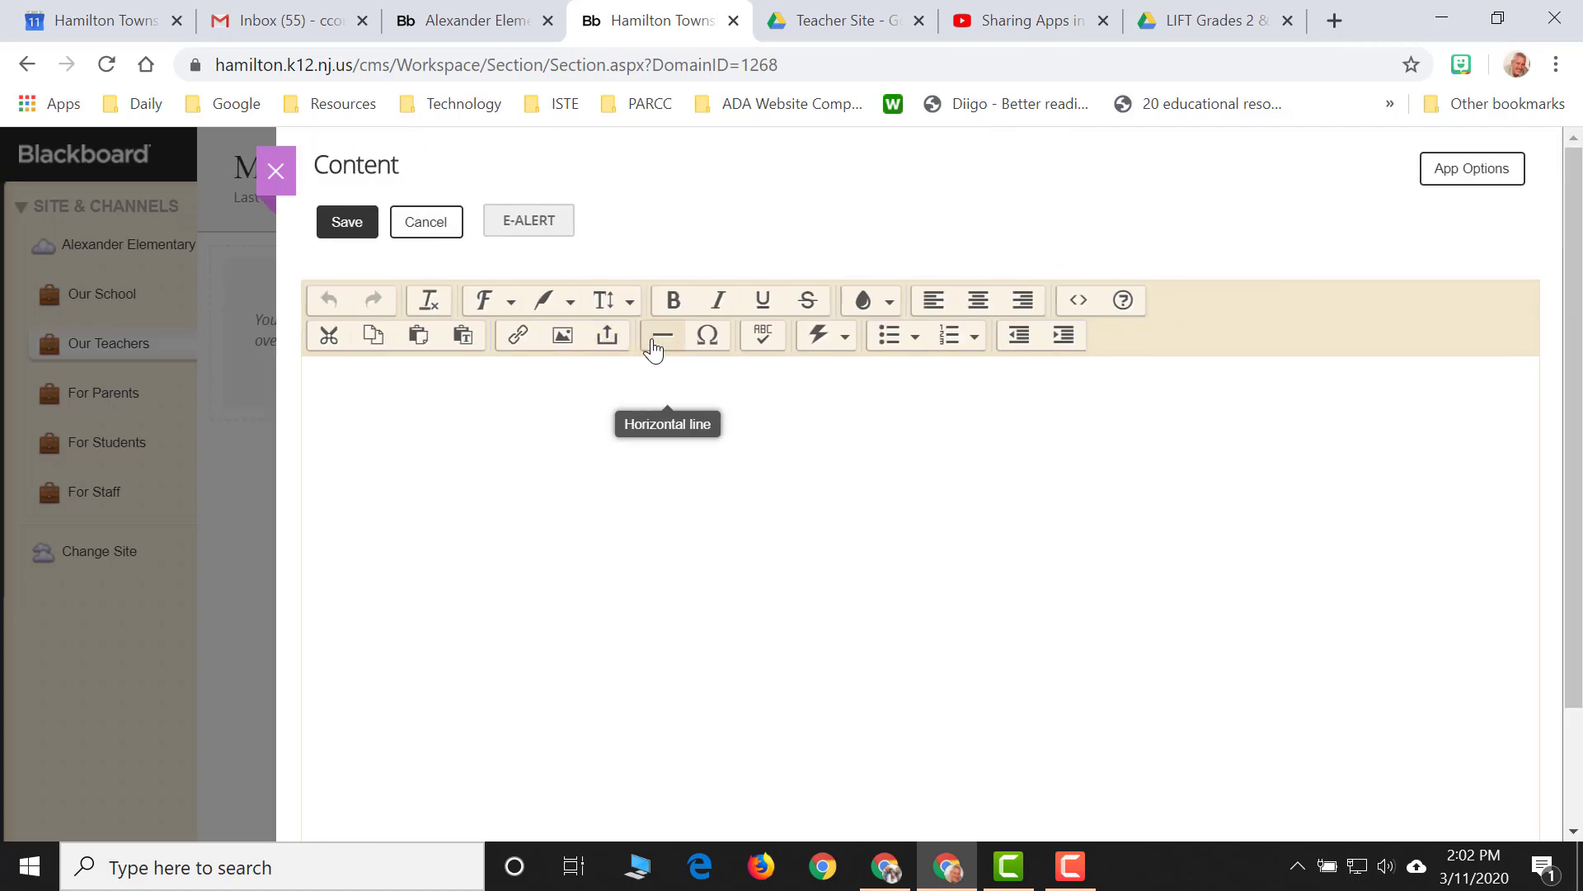
scroll(779, 448, "down", 2)
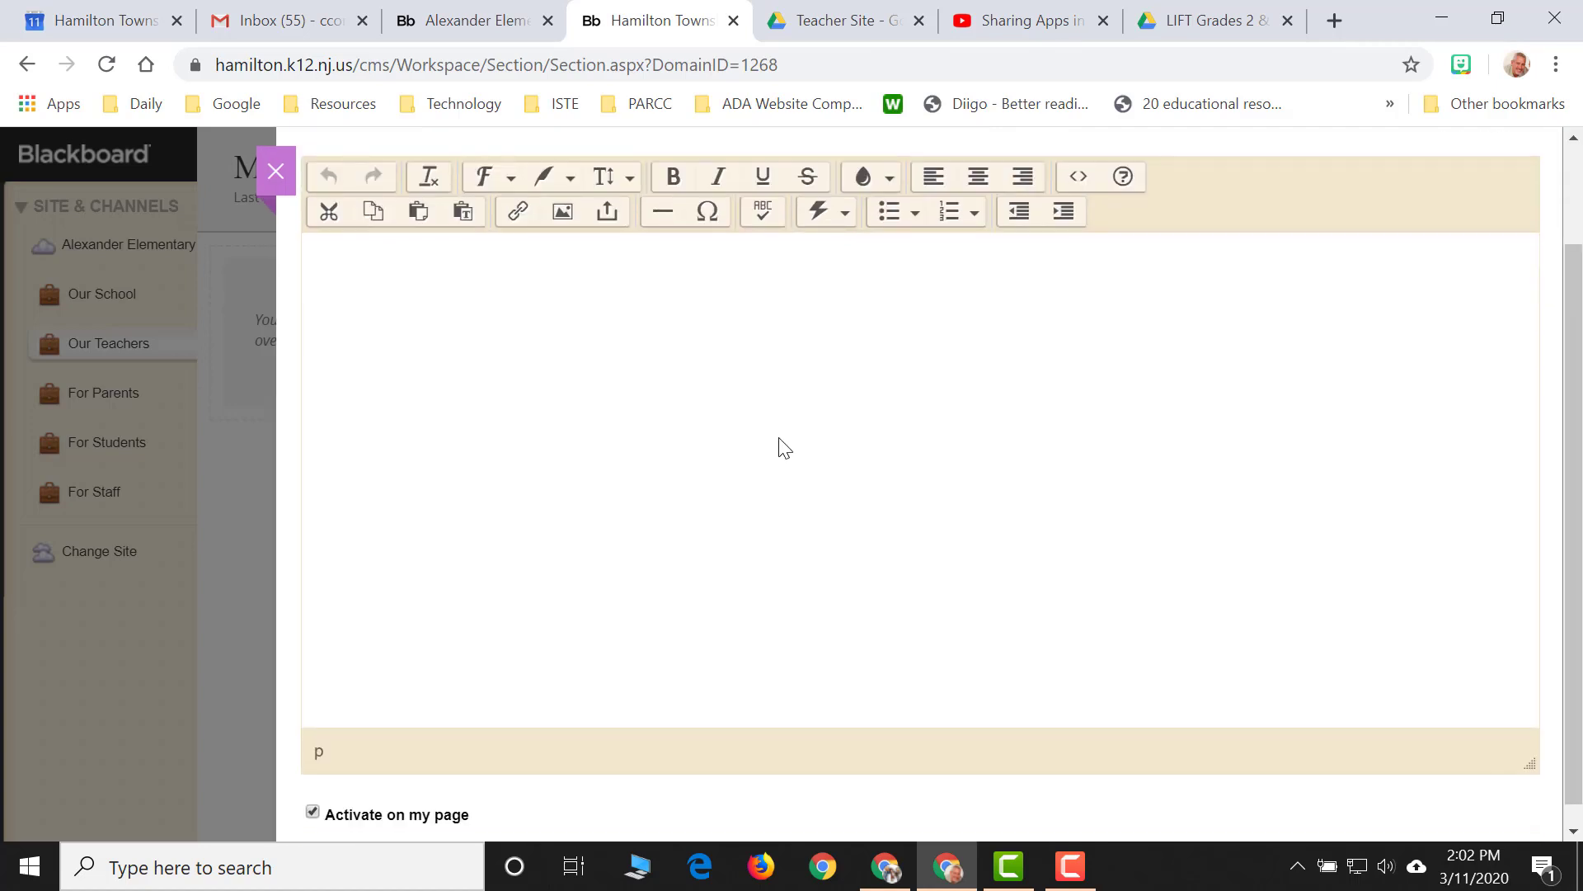
scroll(779, 447, "up", 2)
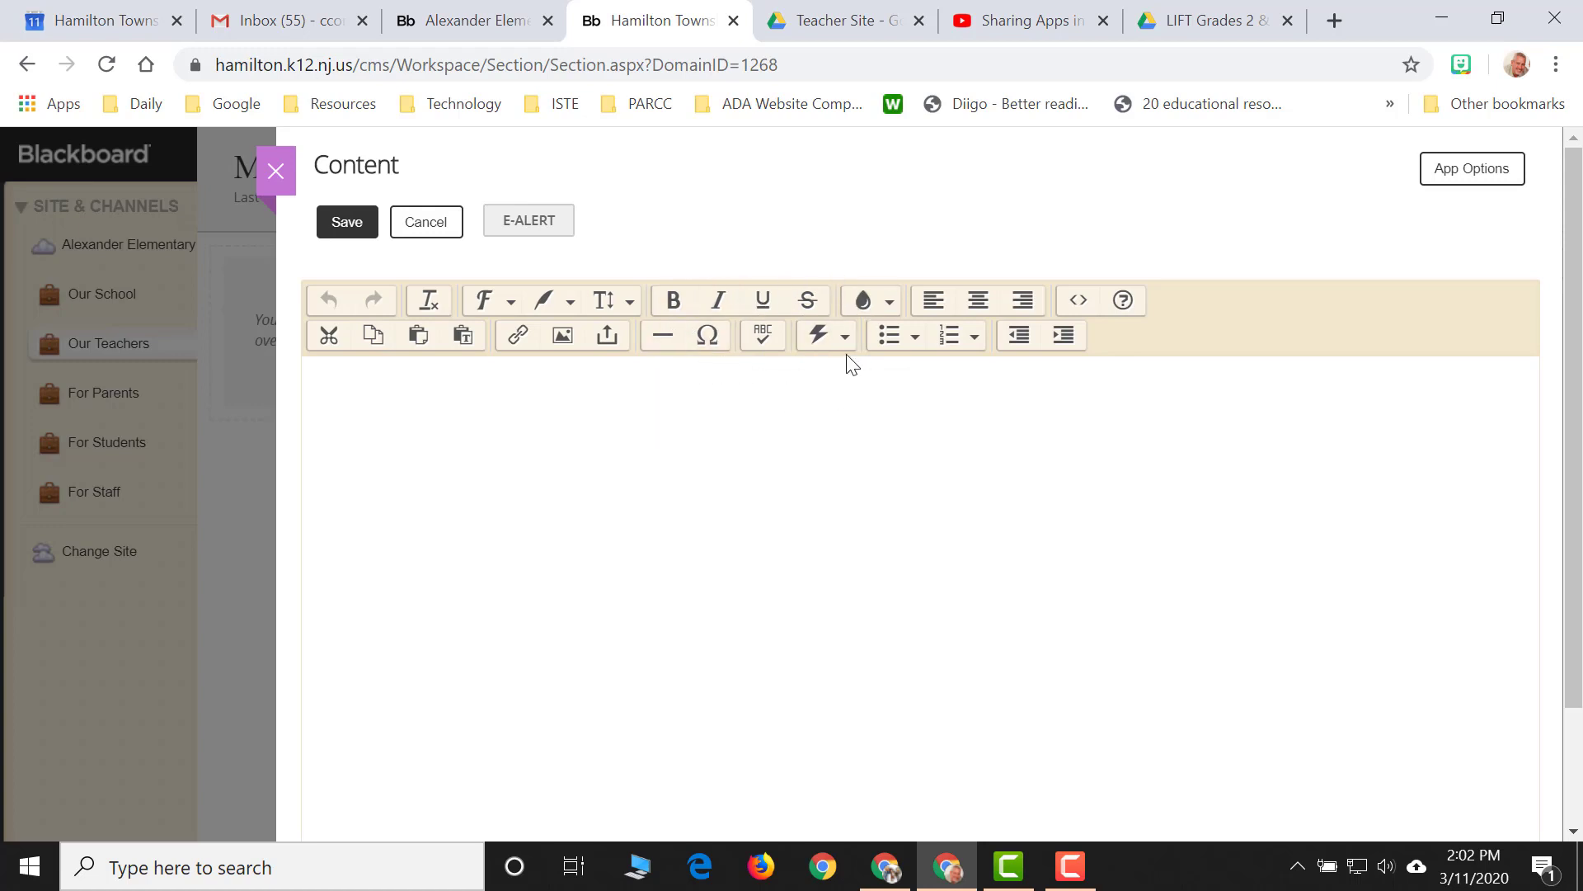
left_click(701, 449)
type("Mr. Corney-McGee's Teac")
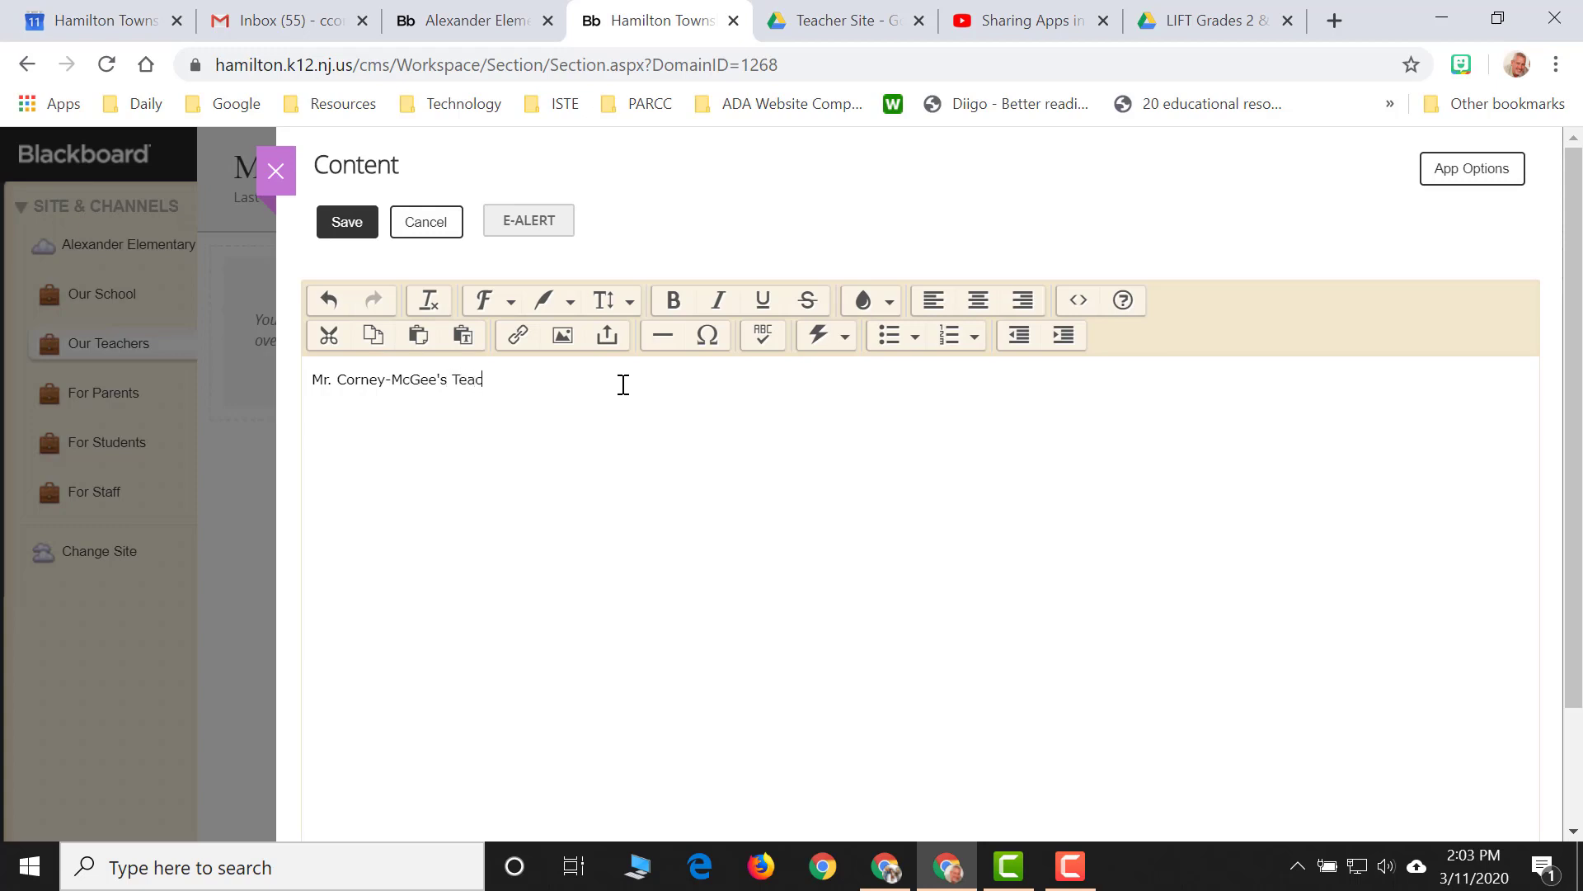
type("her Page")
Step: Apply the Title(H1) style to the "Teacher Page" title line
left_click_drag(558, 378, 310, 373)
left_click(629, 303)
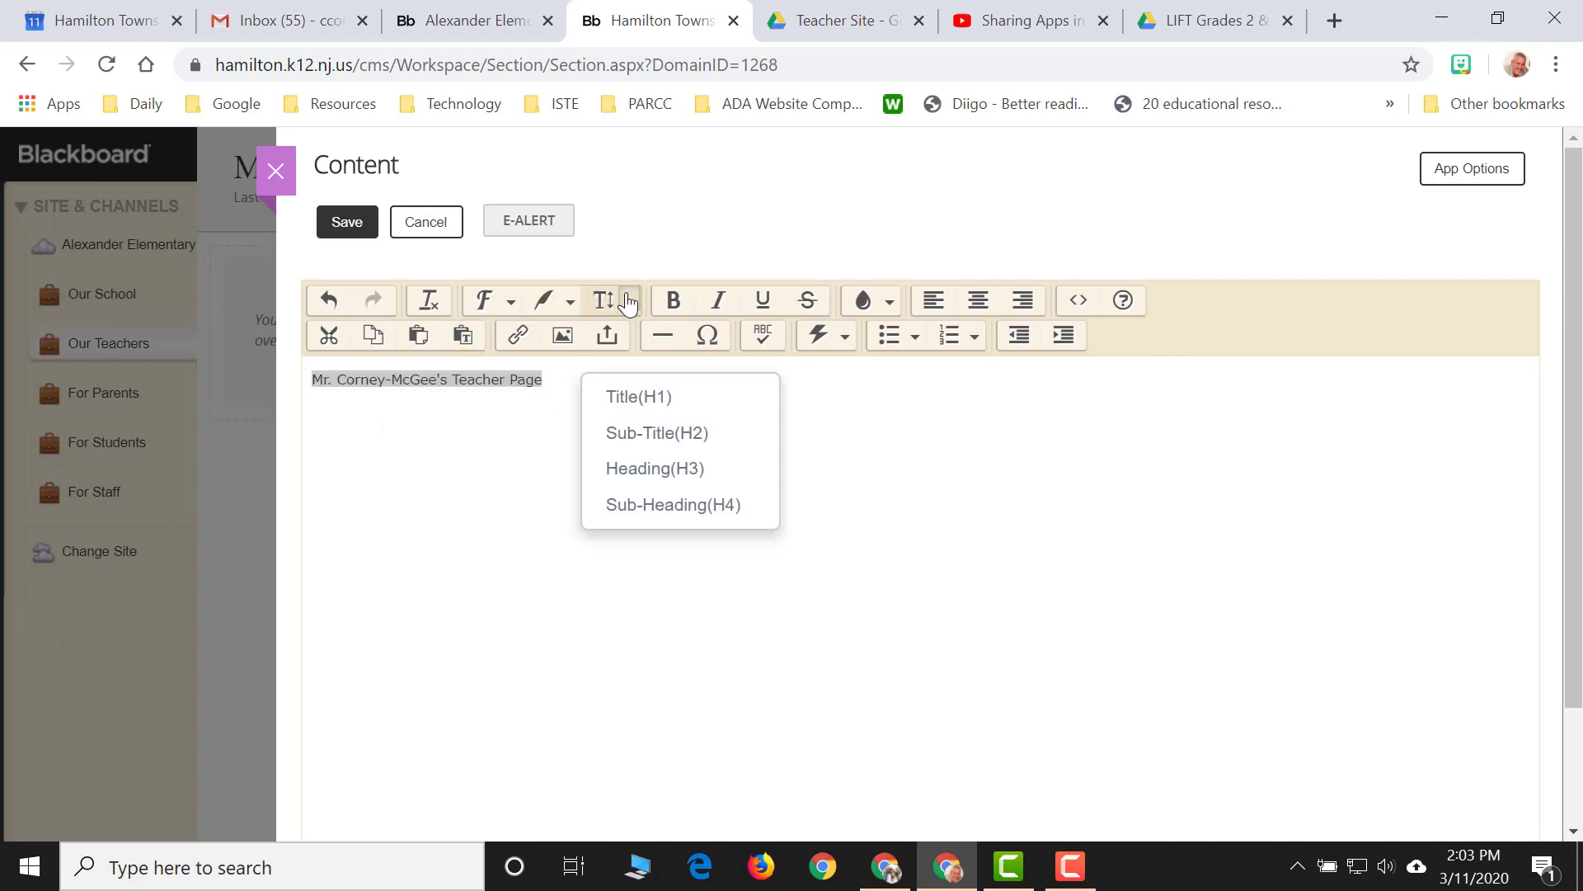
left_click(650, 398)
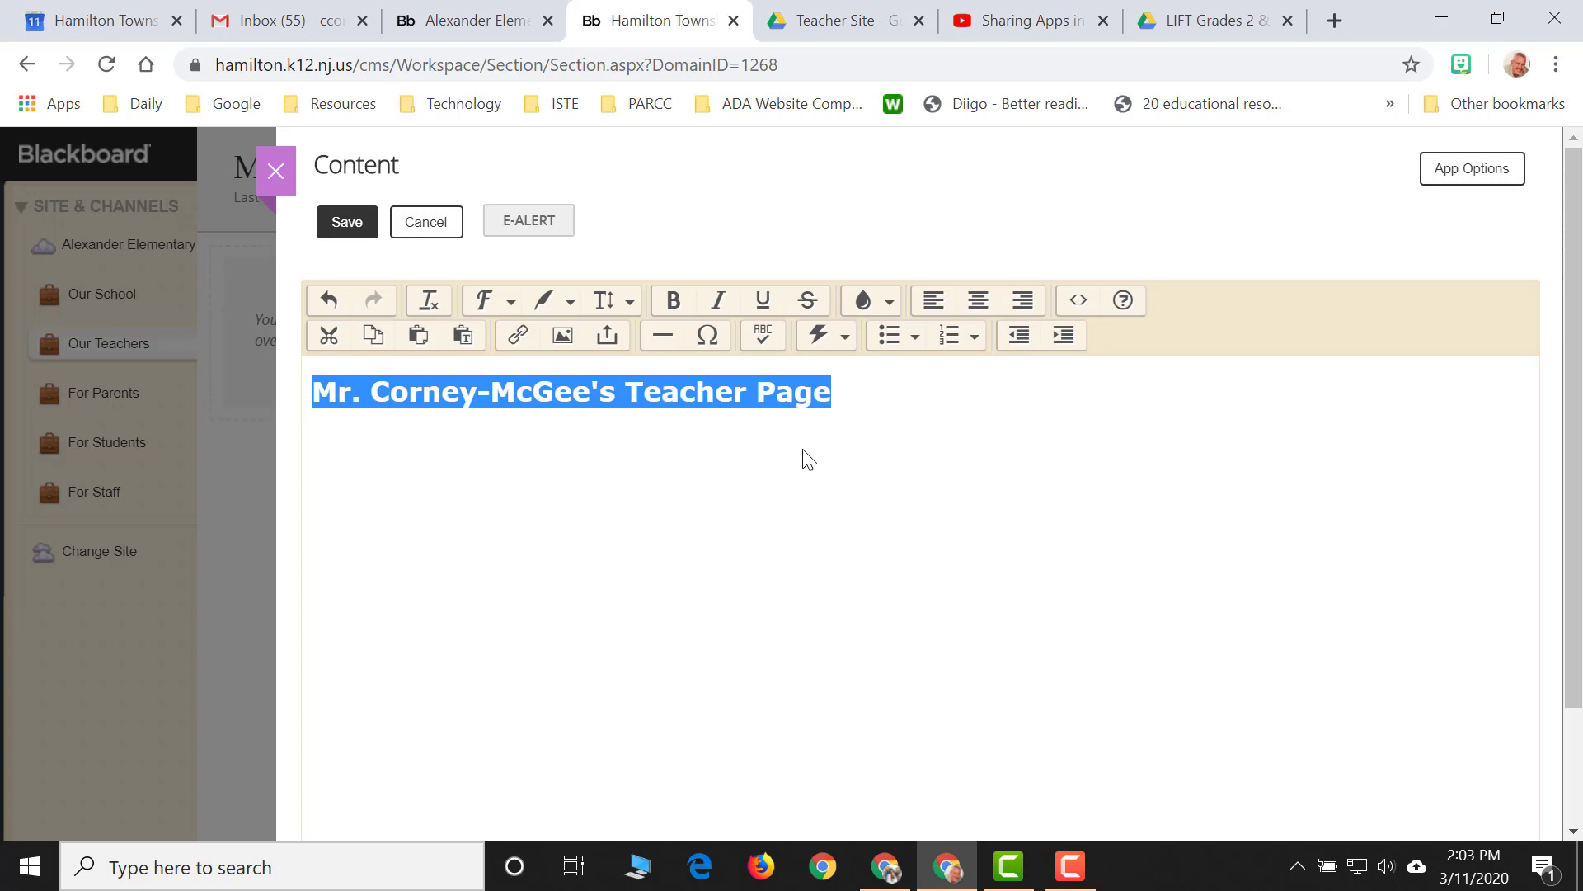
left_click(868, 395)
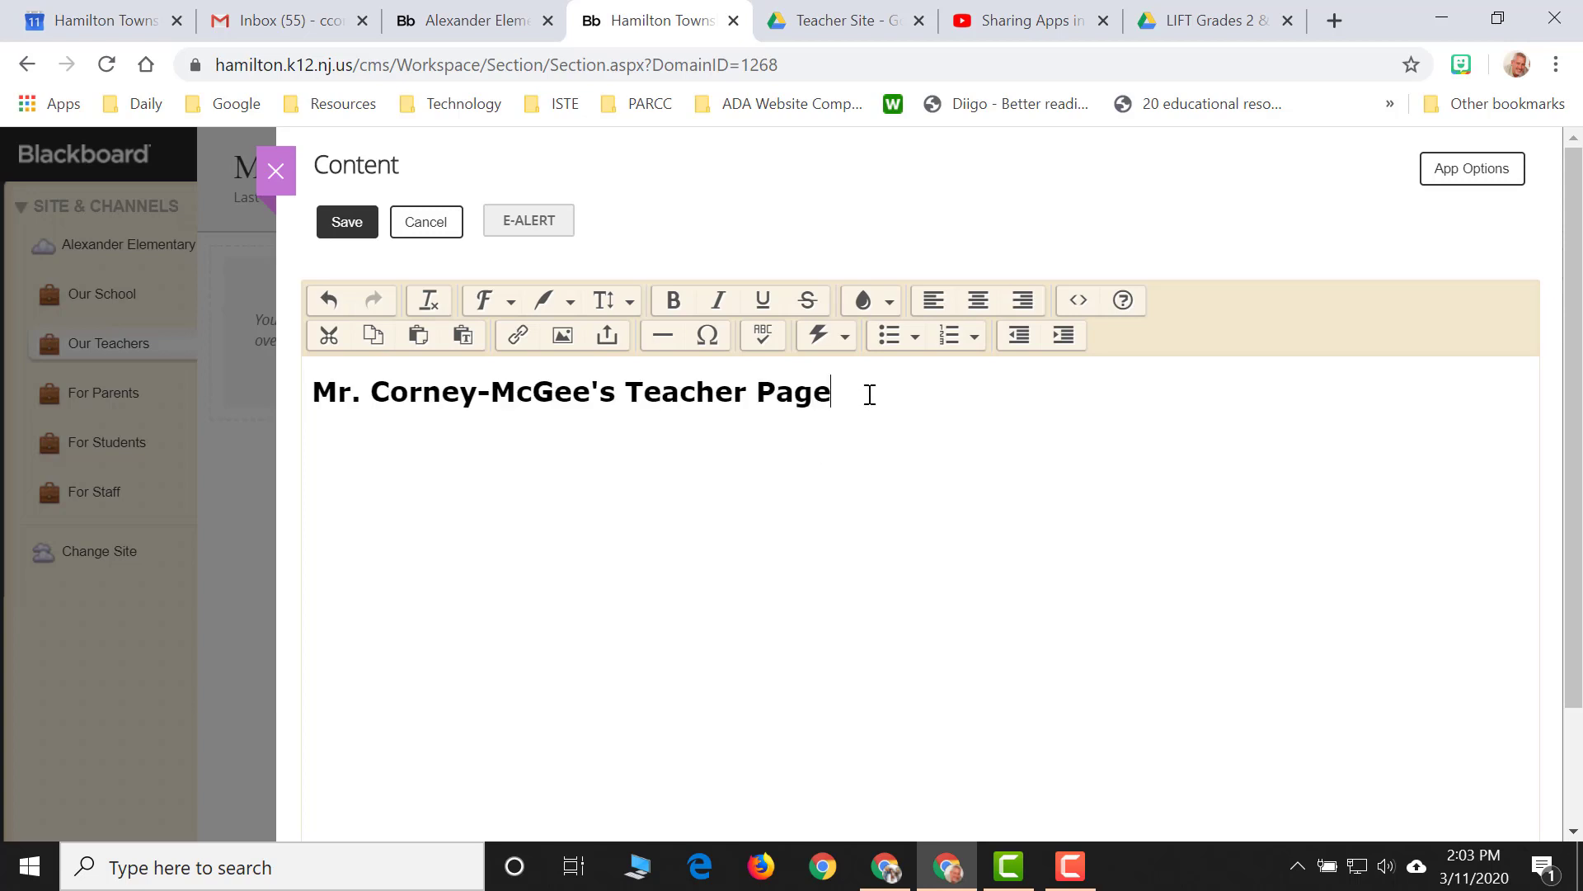
Step: Set the title line's font size to large and center it
left_click_drag(849, 394, 314, 385)
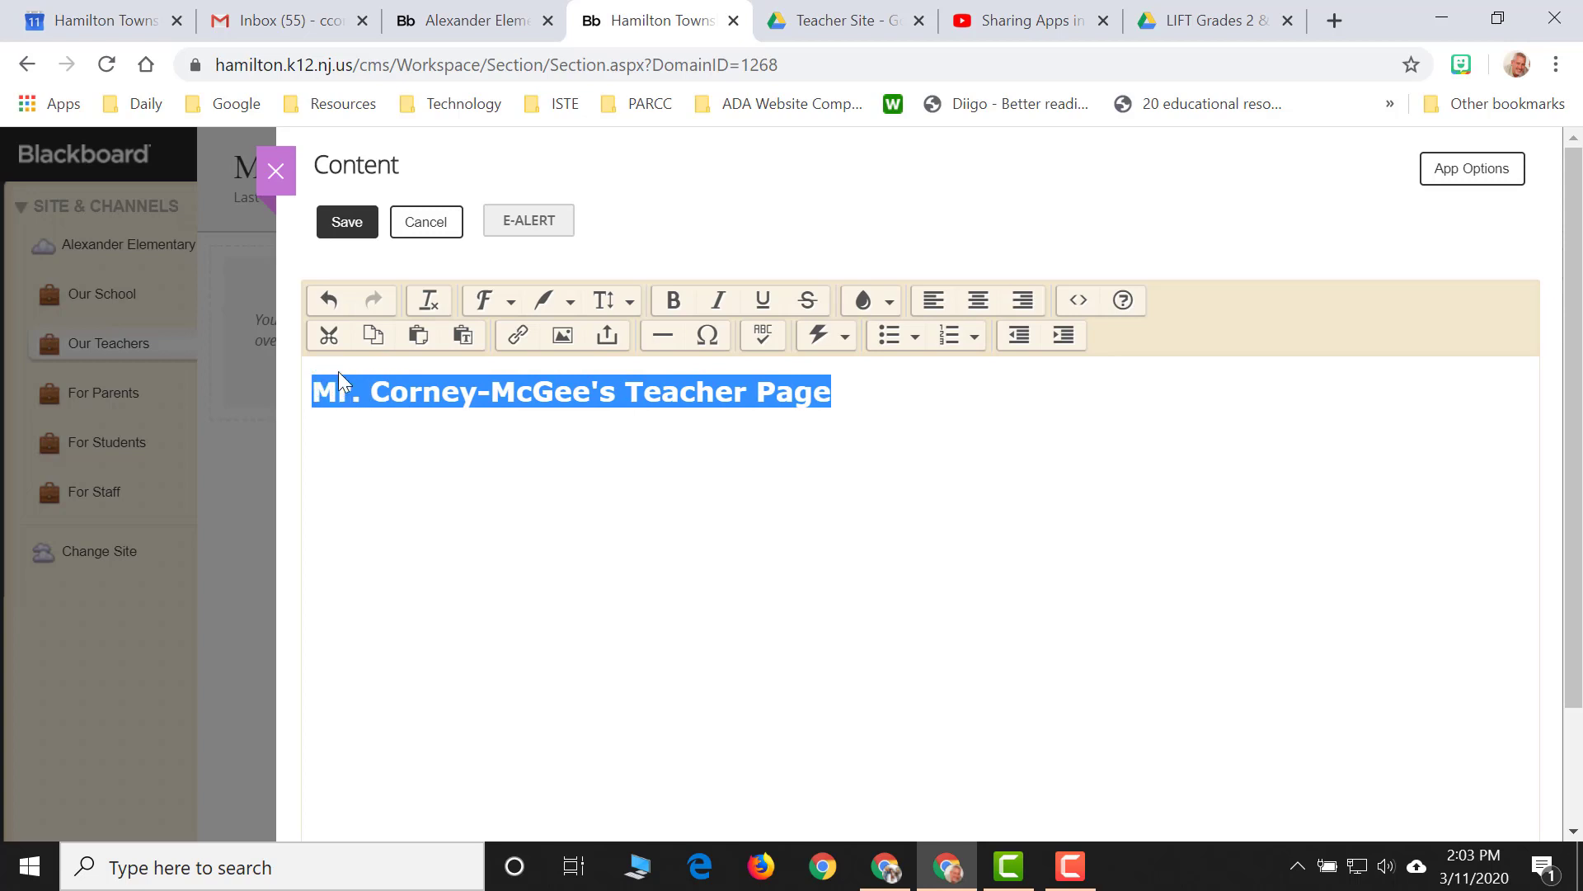
left_click(568, 302)
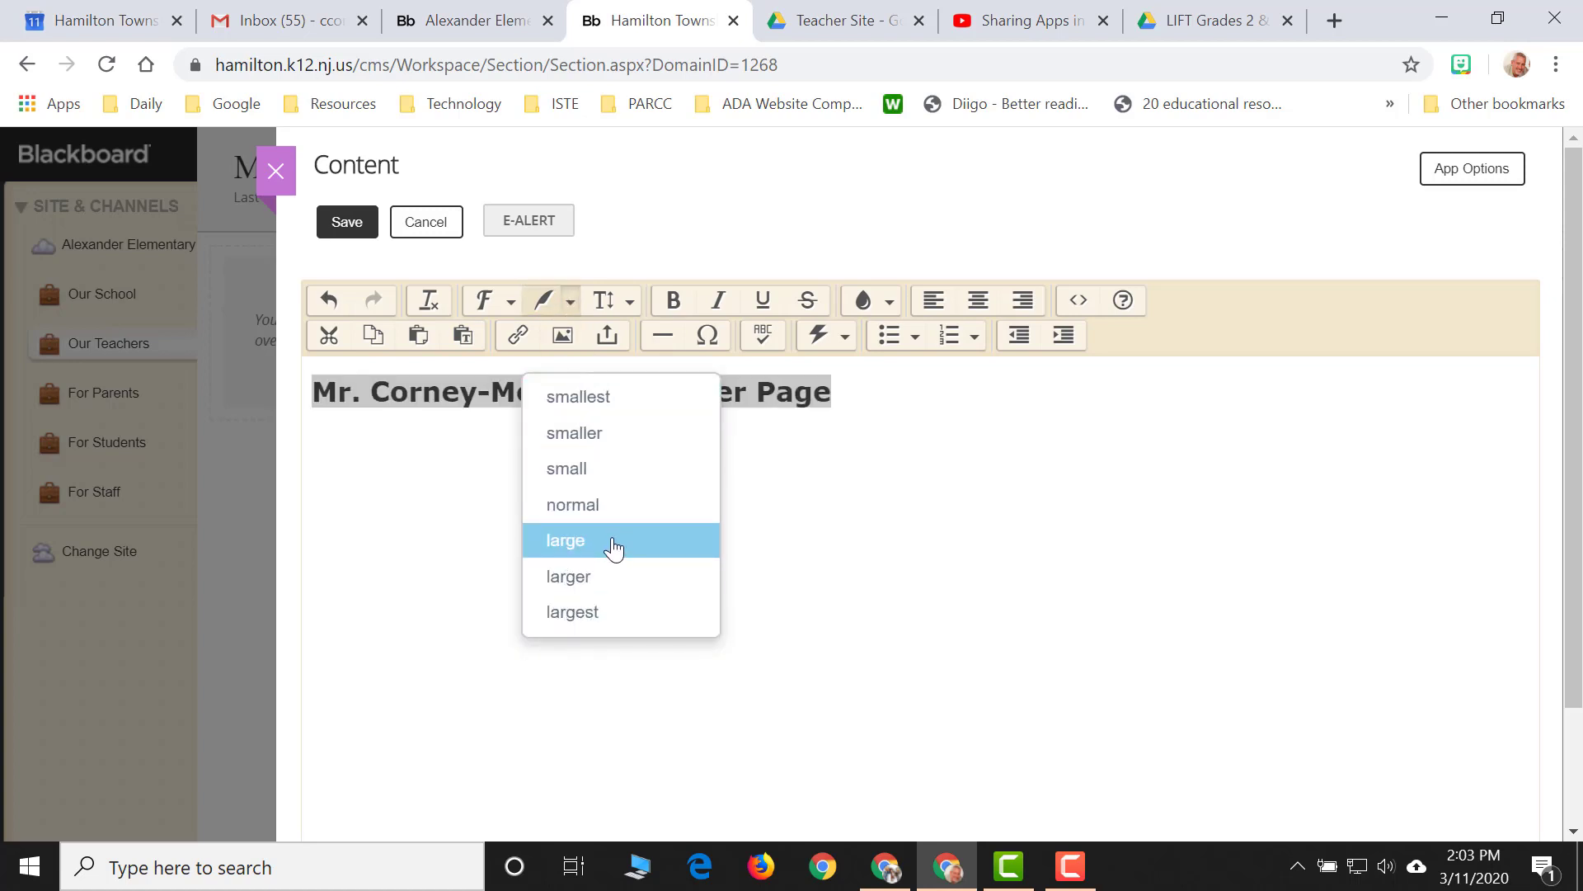
left_click(613, 551)
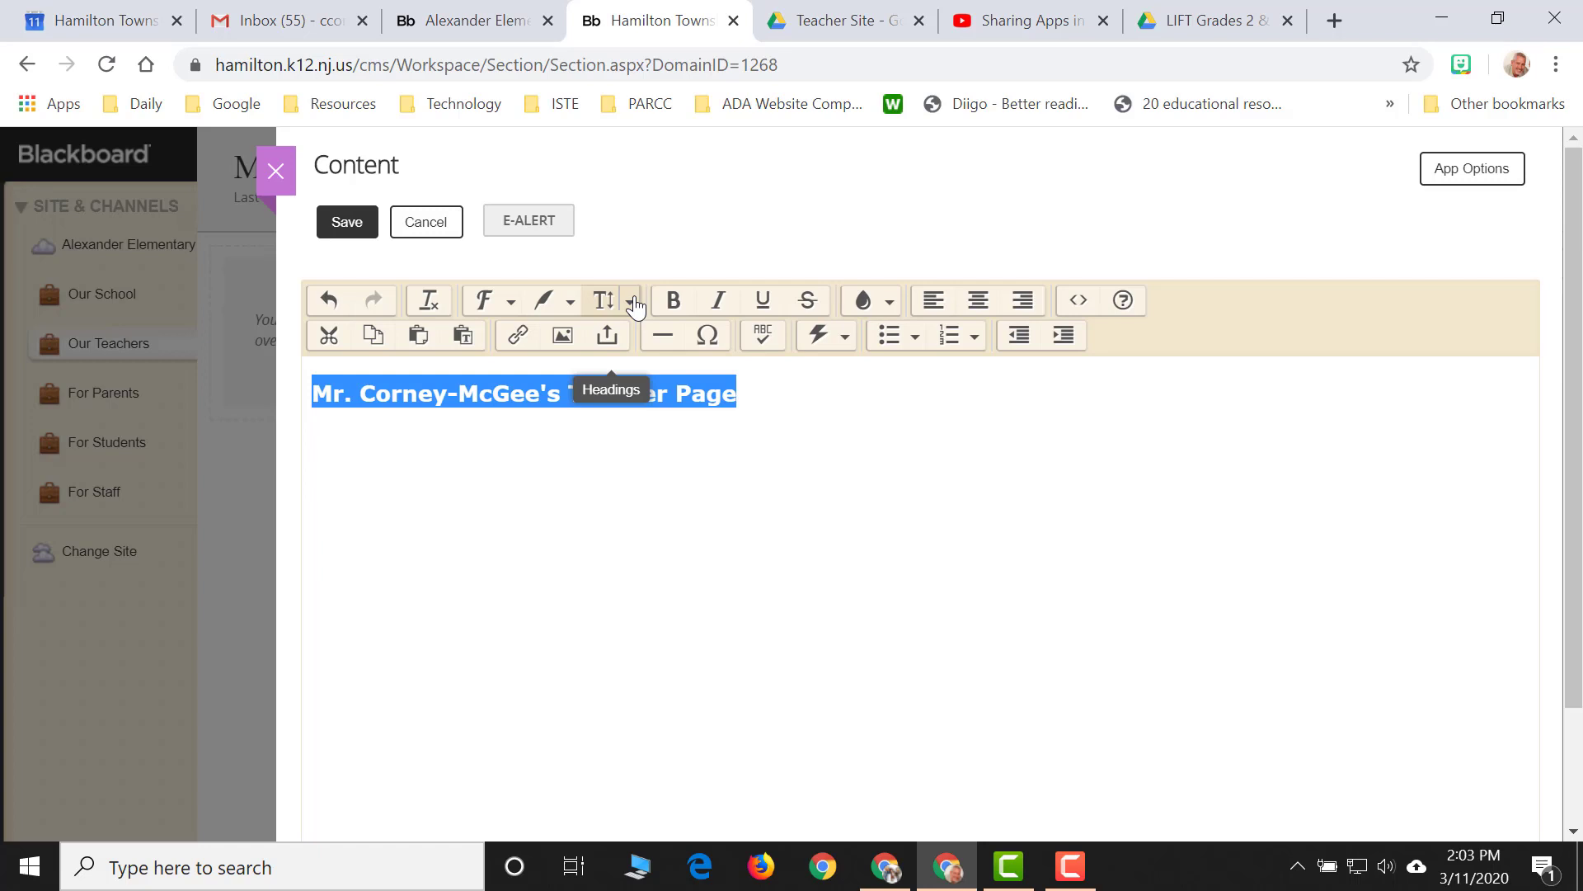
left_click(981, 304)
Step: Add the lines Math, English and Science below the title, separated by blank space
left_click(1148, 398)
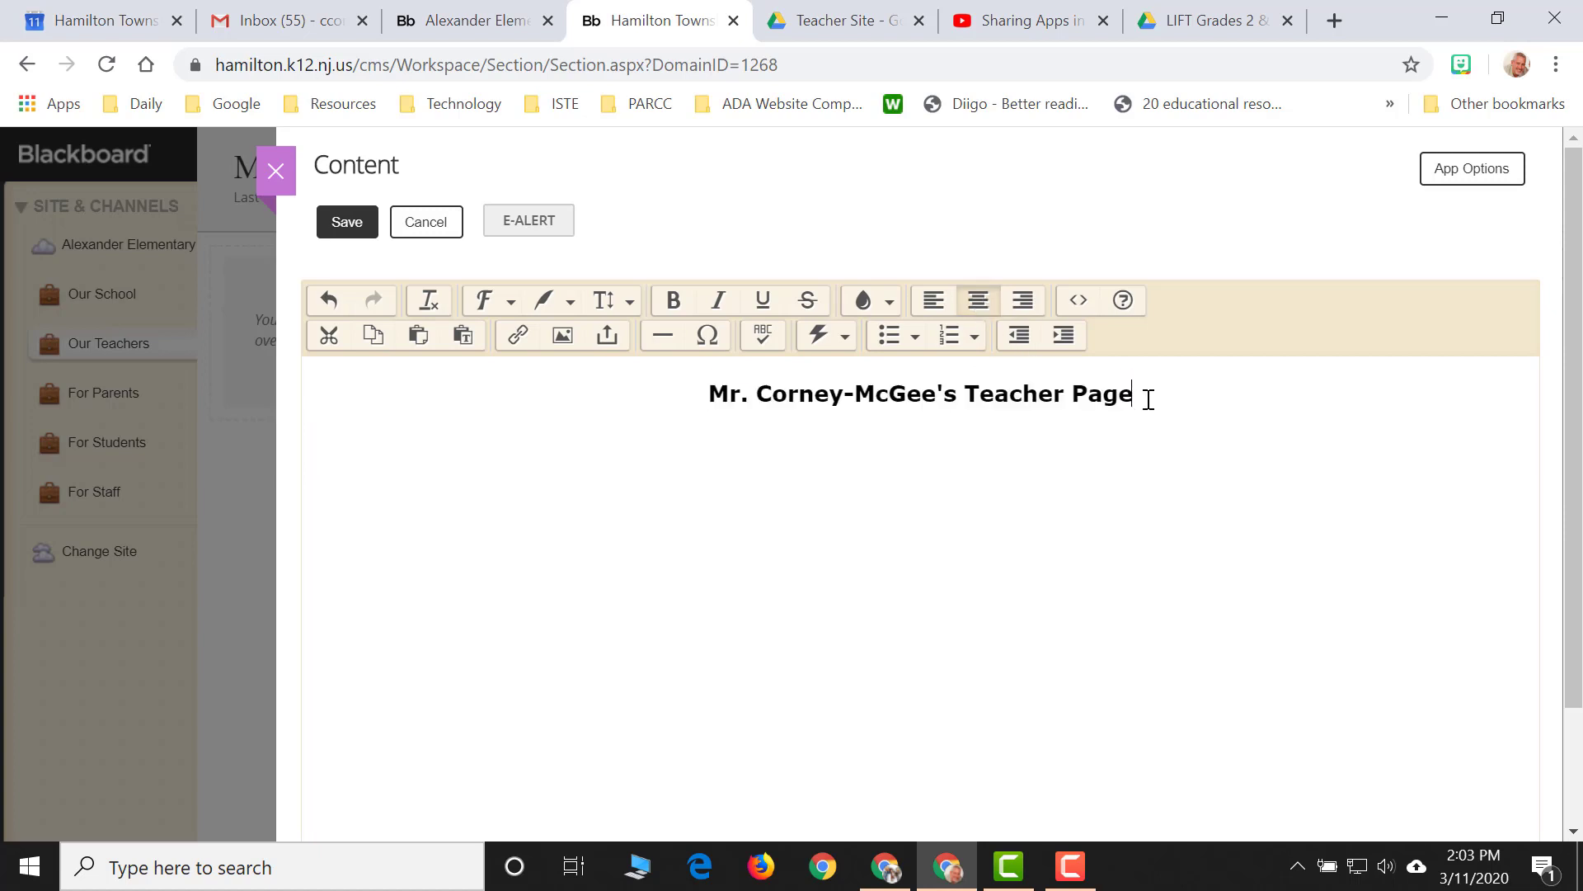
key("Return")
type("Math")
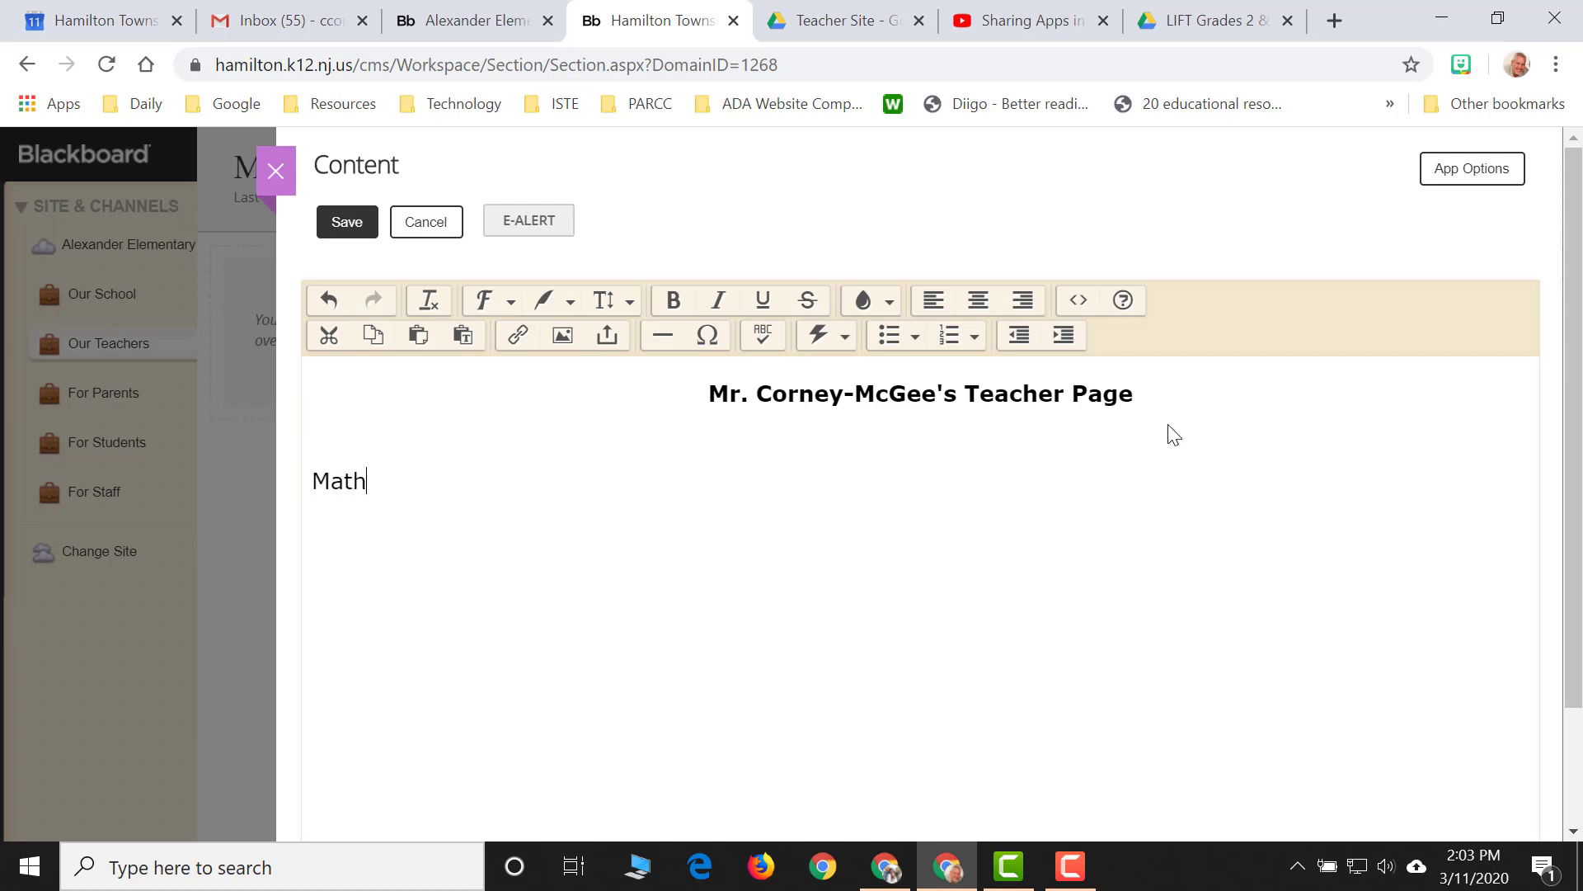
key("Return")
key("Return")
type("English  ")
type("Sci")
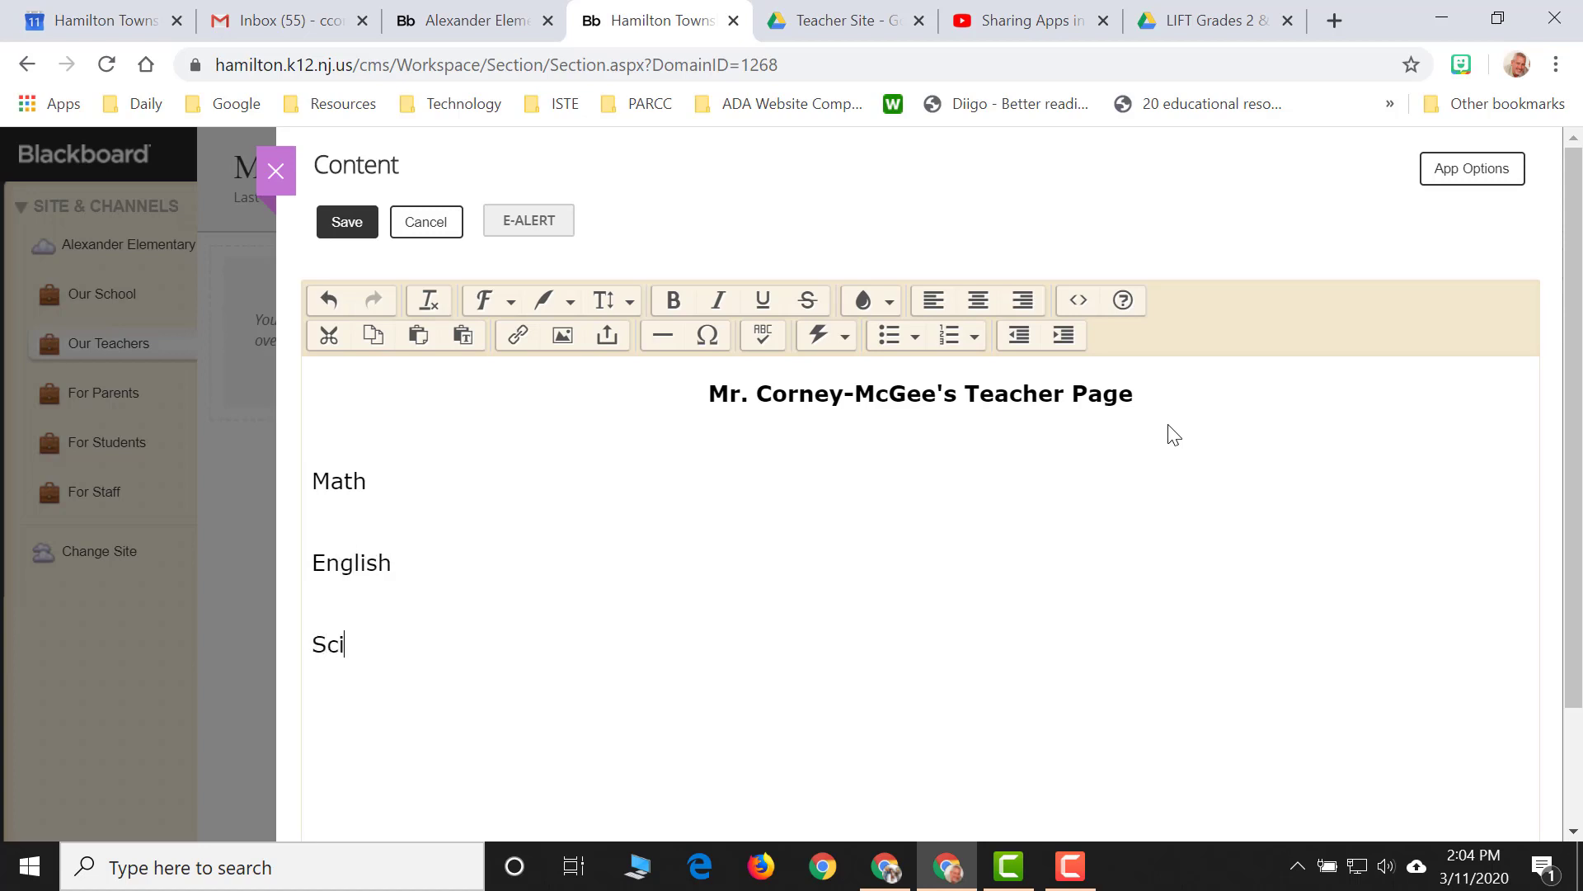
type("ence")
Step: Apply the Heading(H3) style to the Math, English and Science lines
left_click_drag(376, 481, 297, 484)
left_click(606, 300)
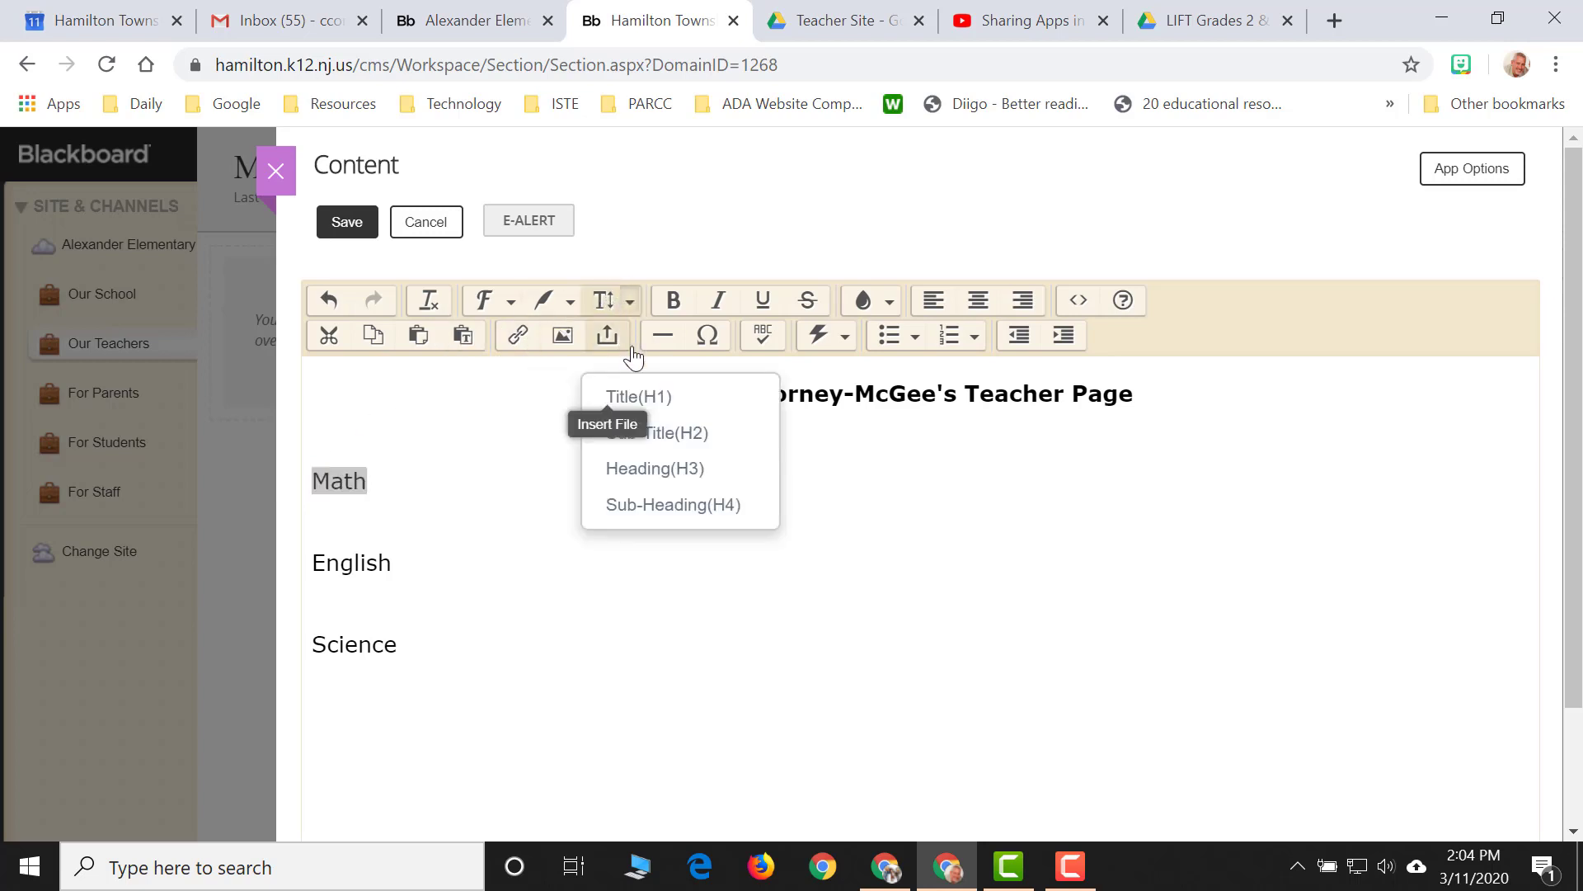
left_click(650, 468)
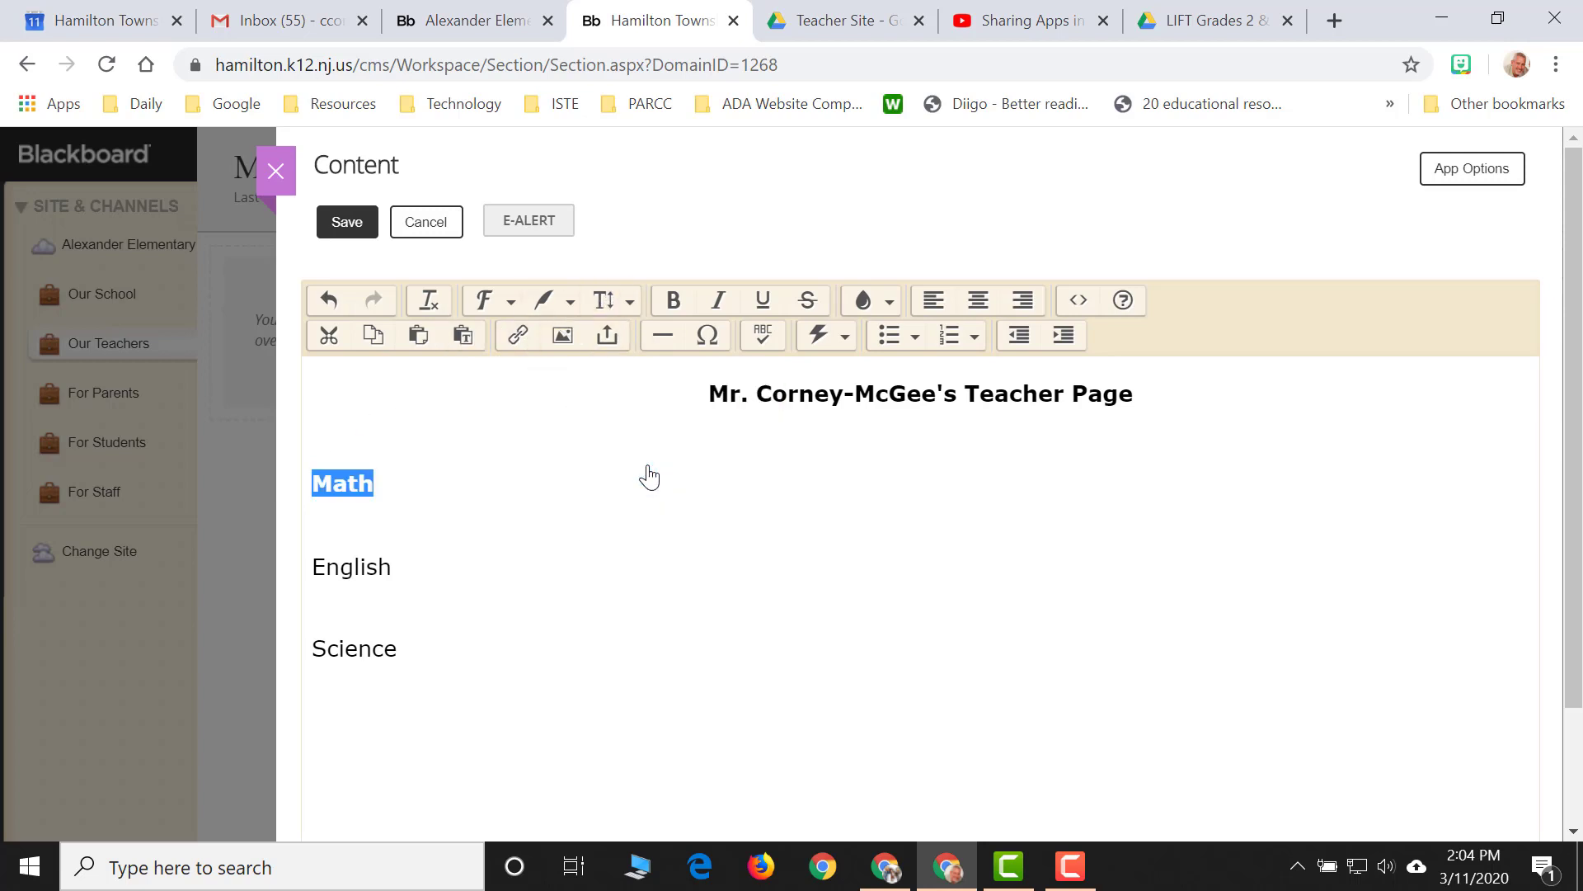
left_click_drag(394, 568, 292, 573)
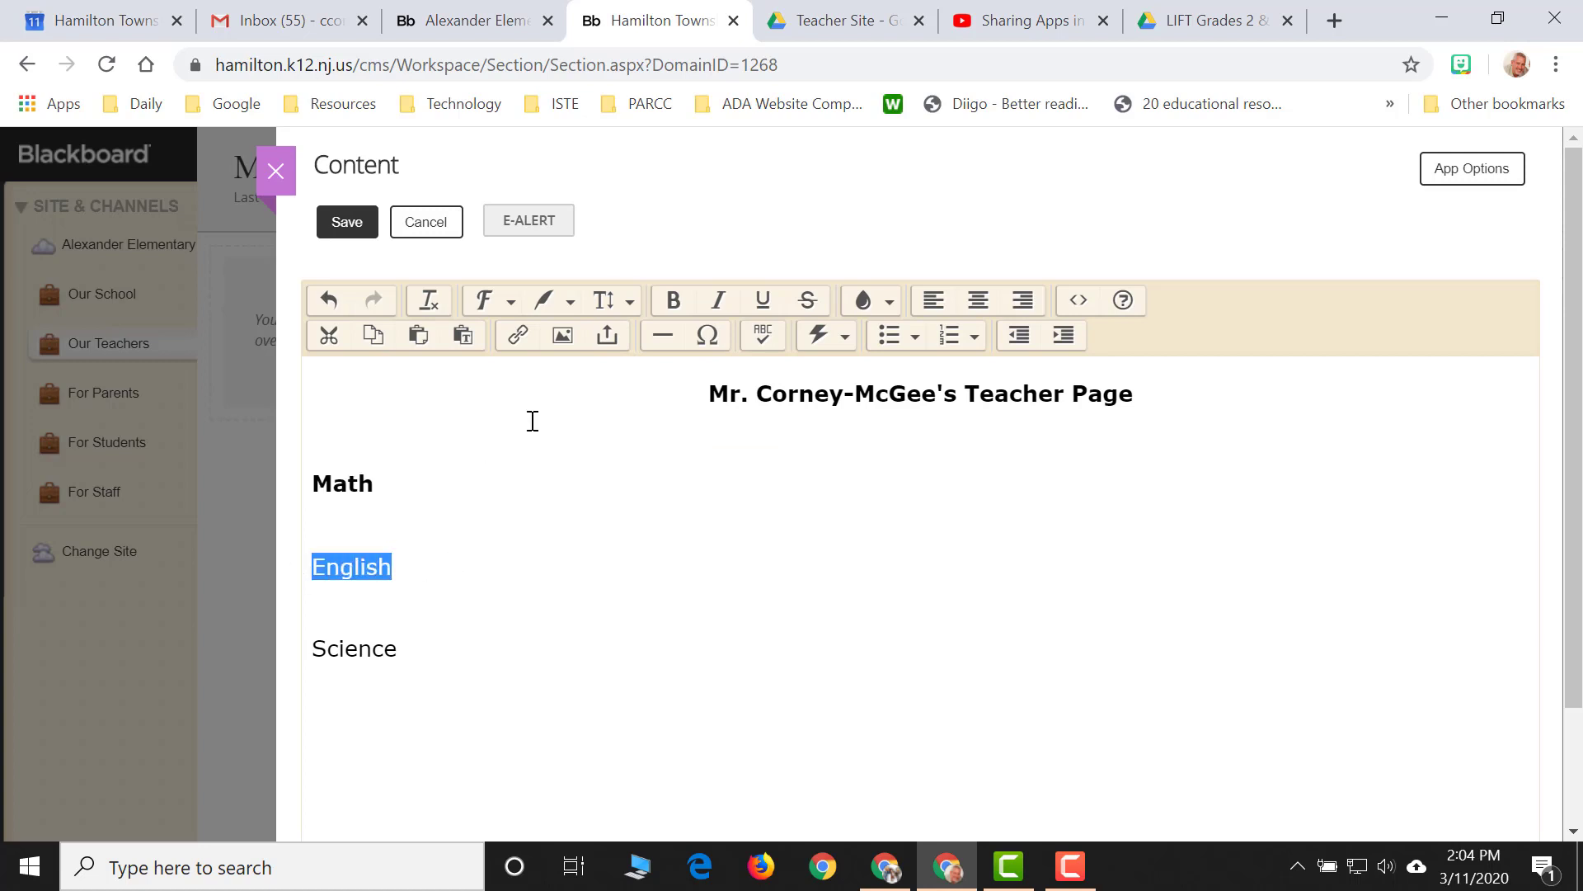
left_click(608, 301)
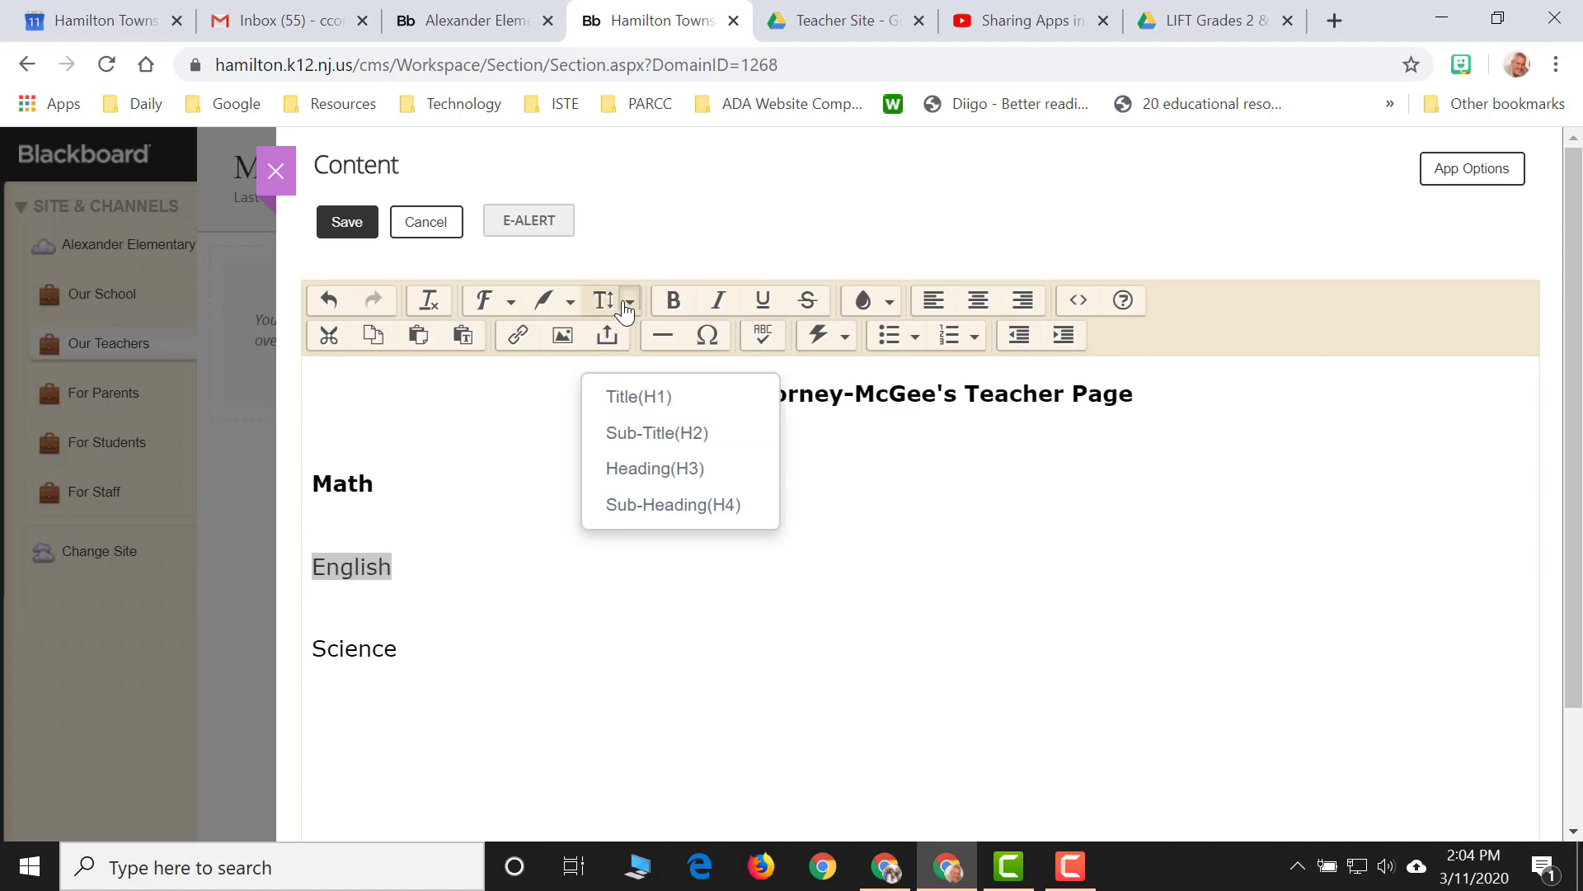
left_click(654, 468)
left_click_drag(402, 656, 301, 661)
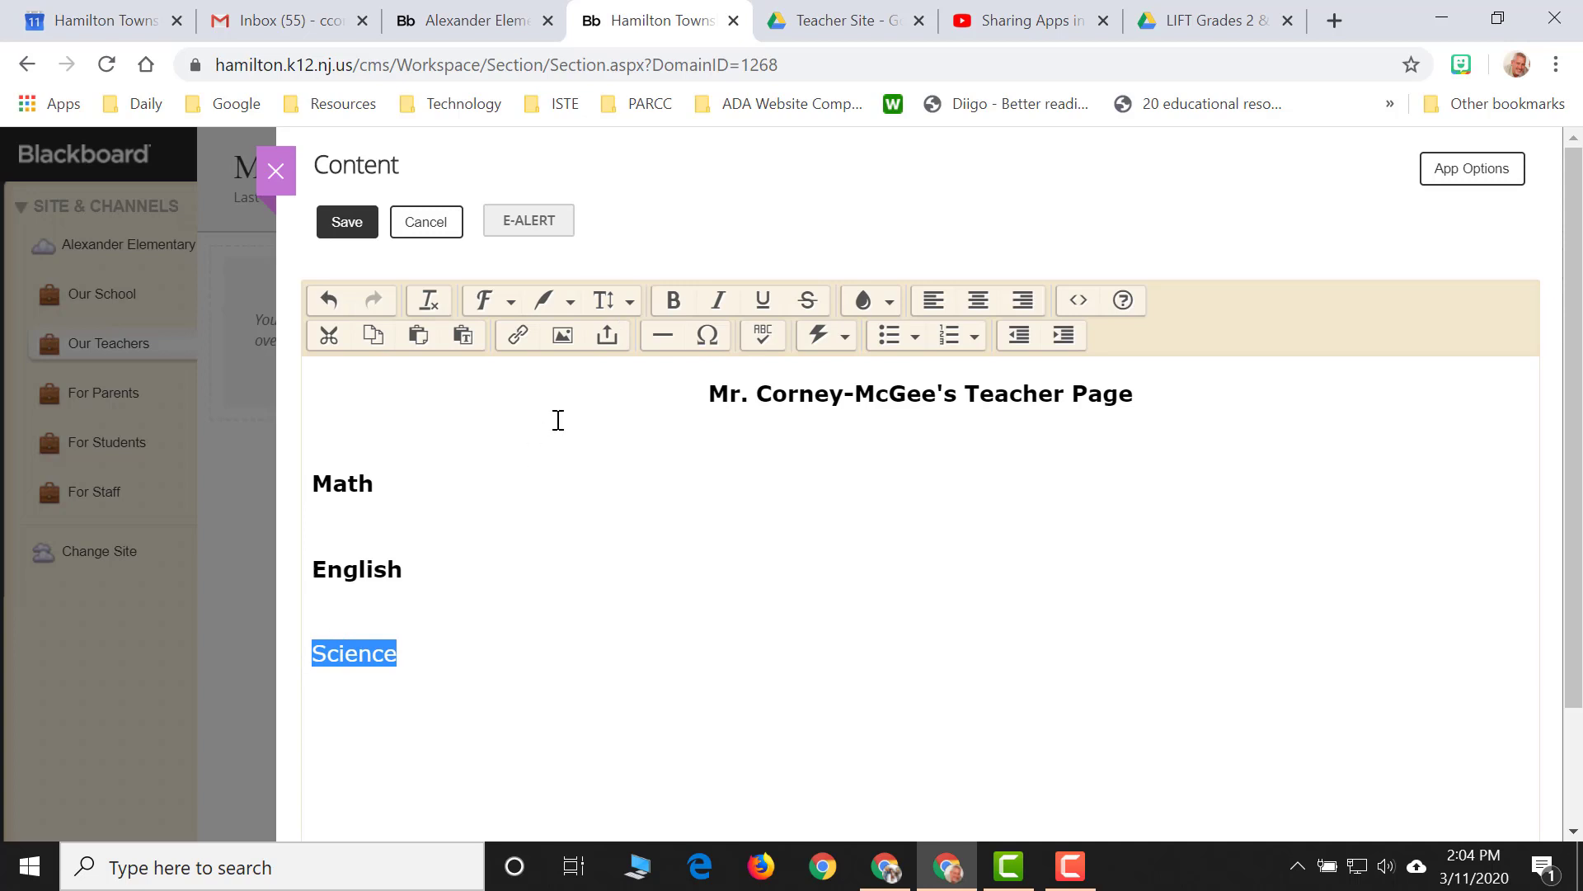
left_click(634, 303)
left_click(672, 474)
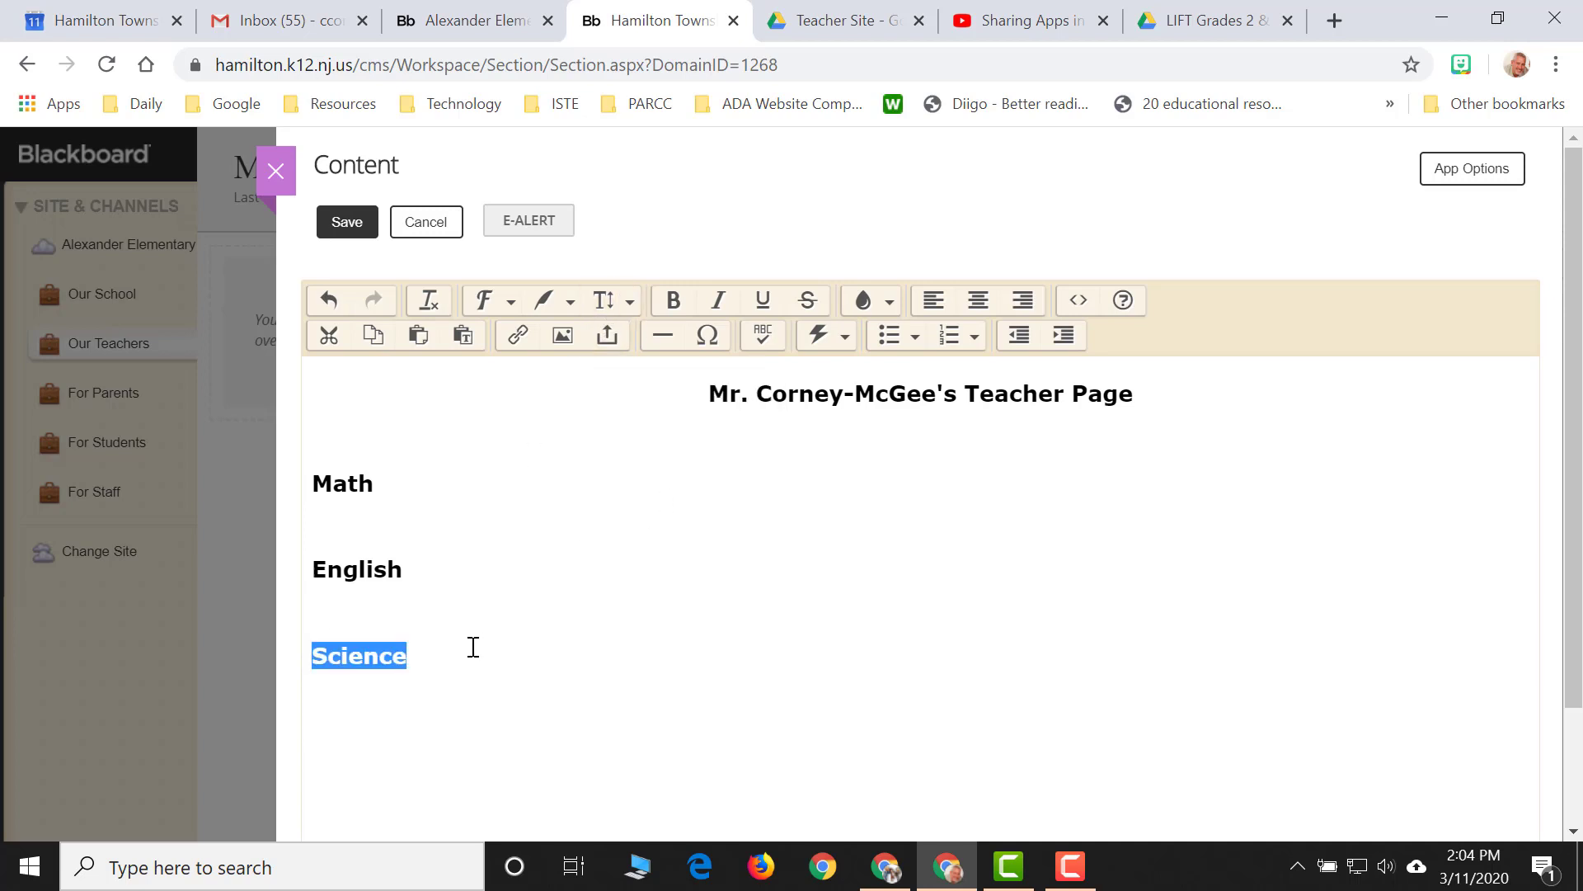
left_click(472, 647)
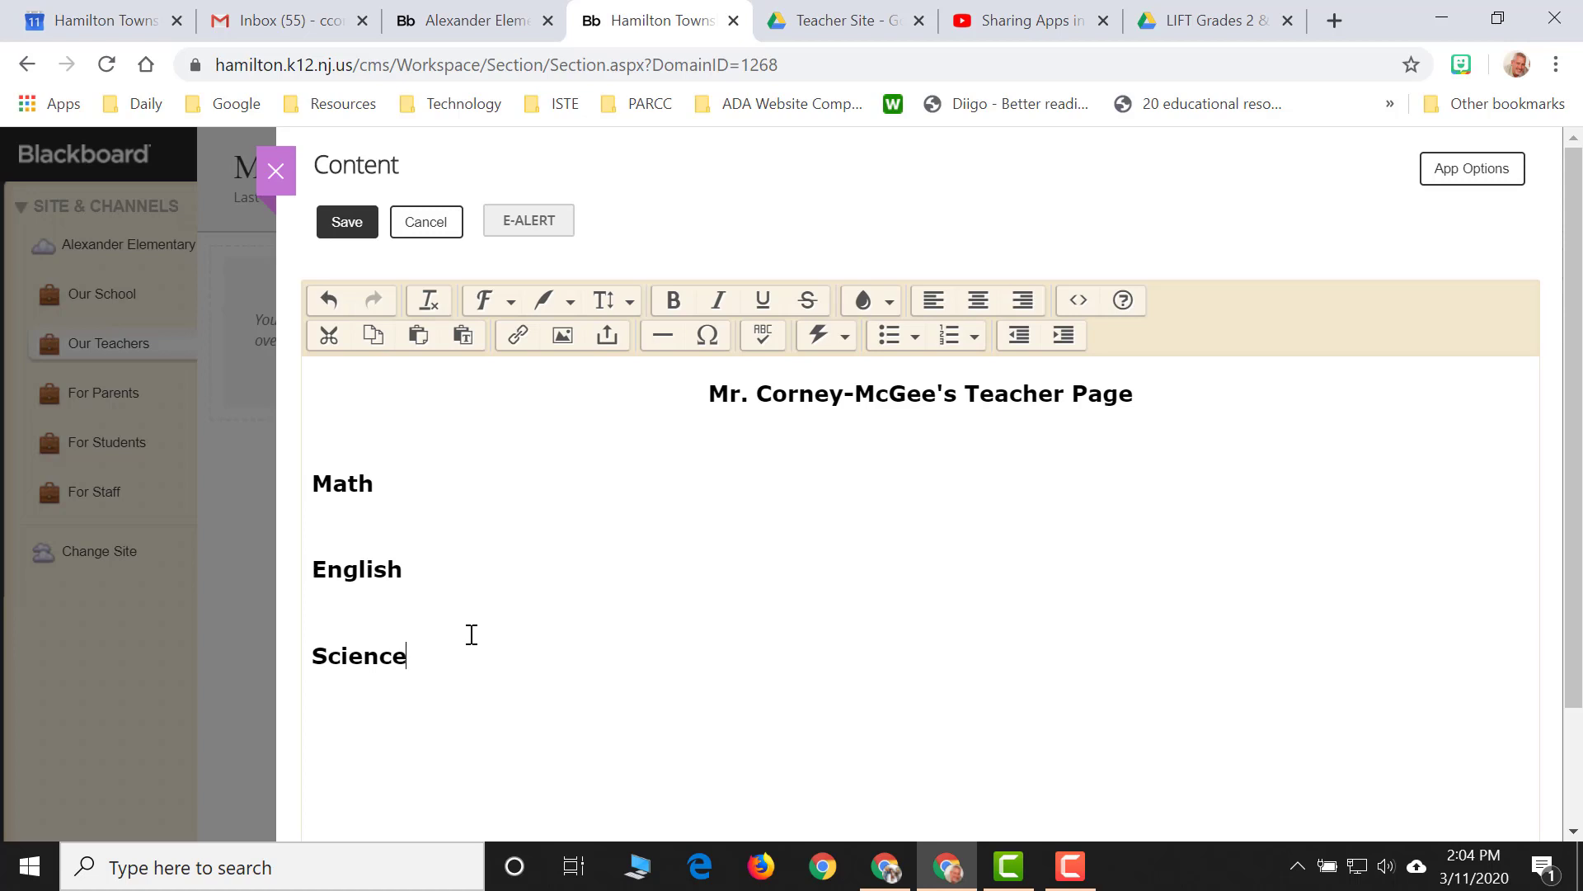
Step: Enter "Please do problems 1 - 10 in the workbook" under the Math heading and start a new line below it
left_click(336, 516)
type("Please do problems")
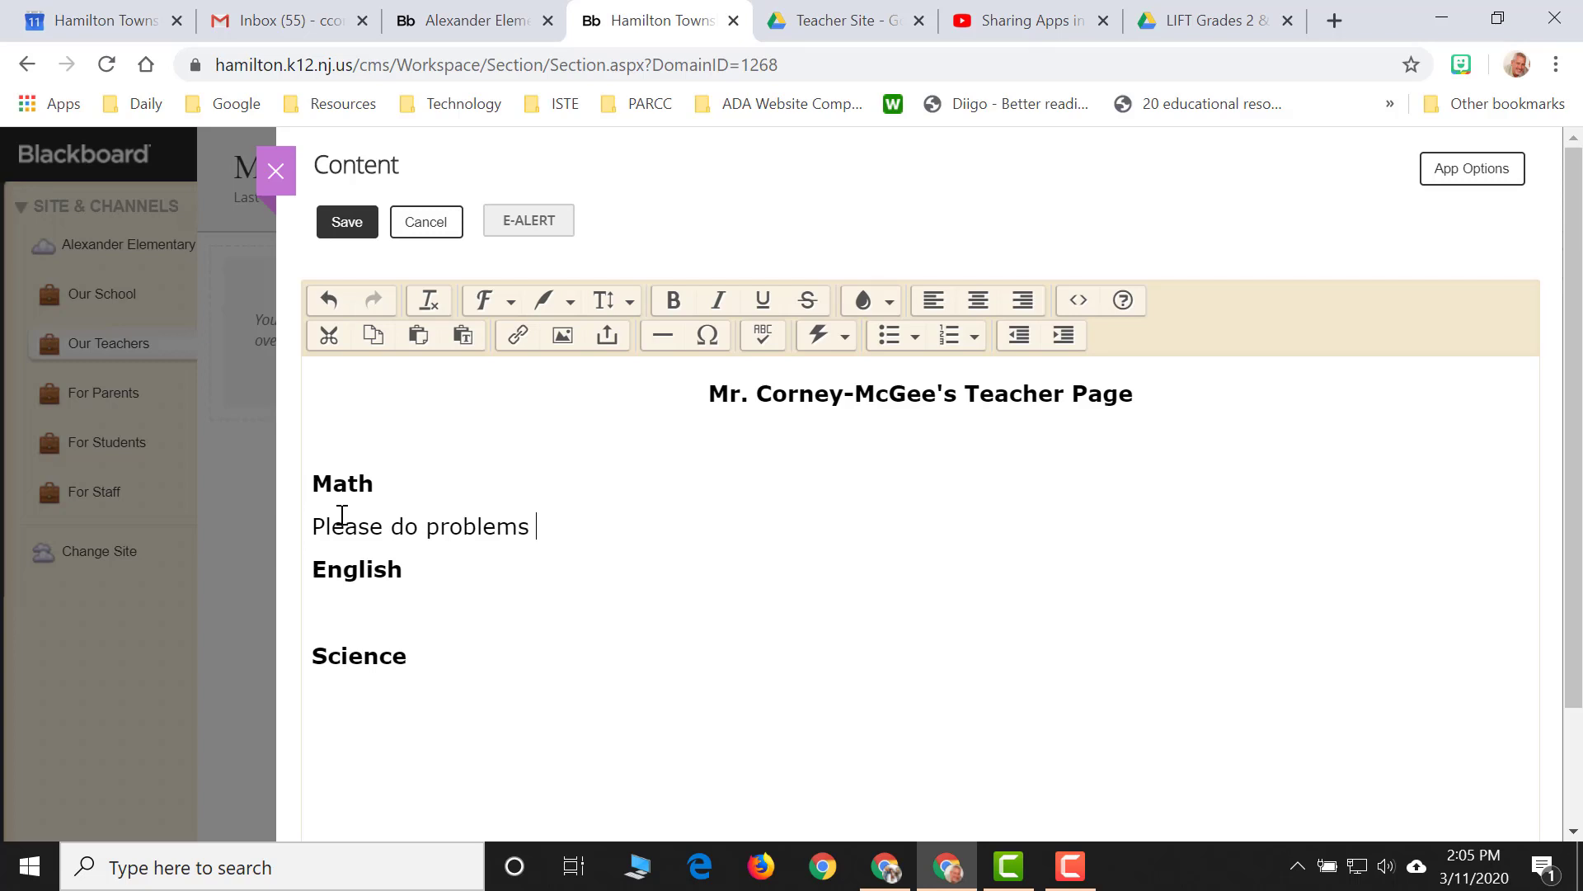
type(" 1 - 10 in the work")
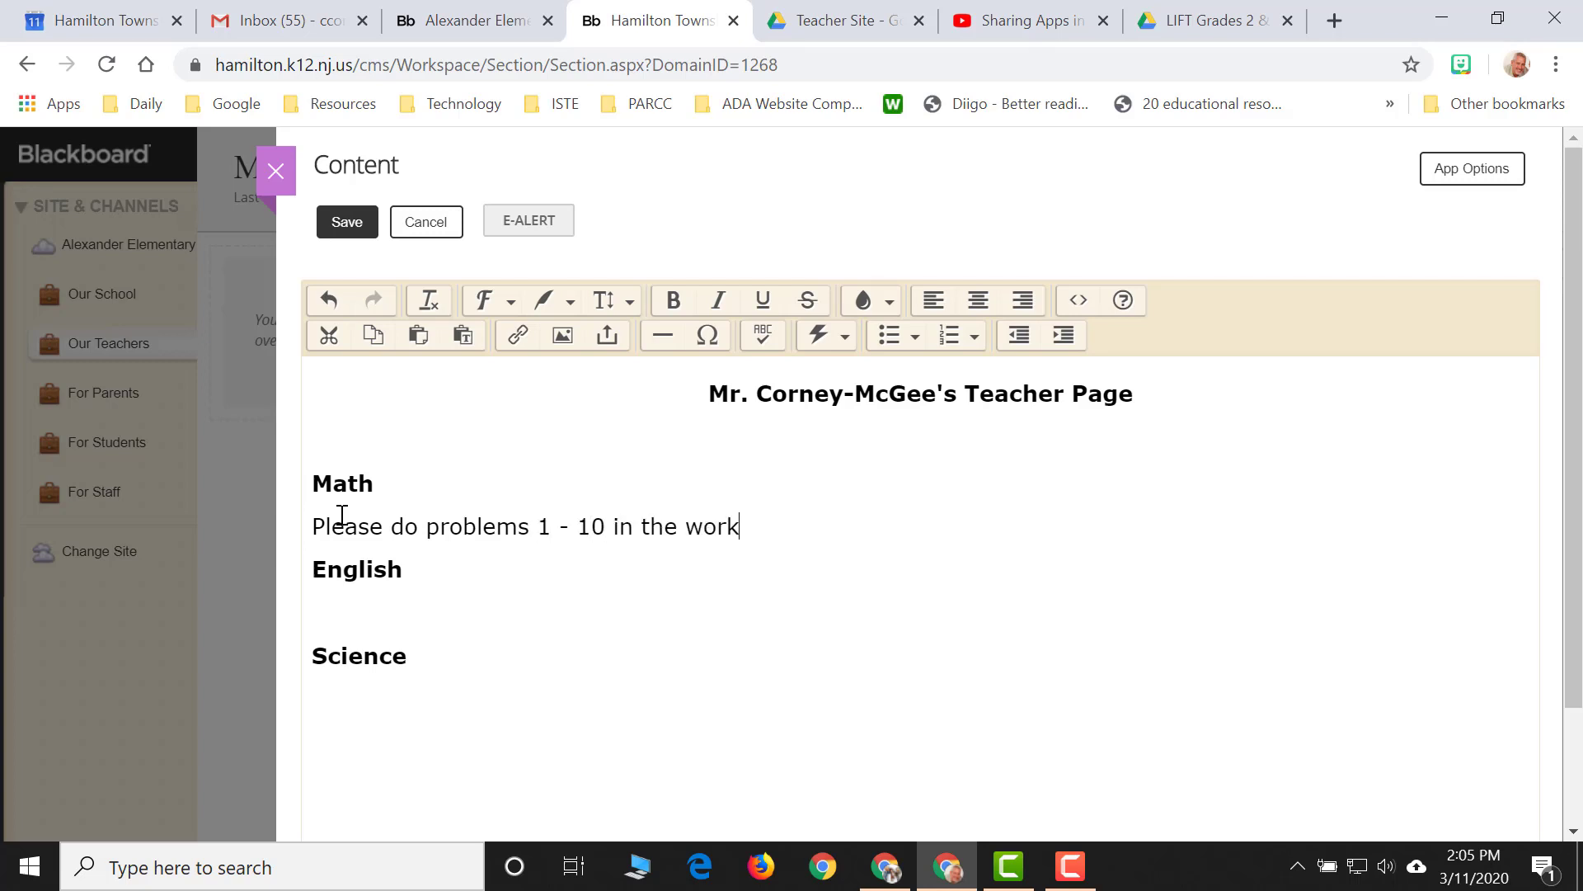
type("book")
key("Return")
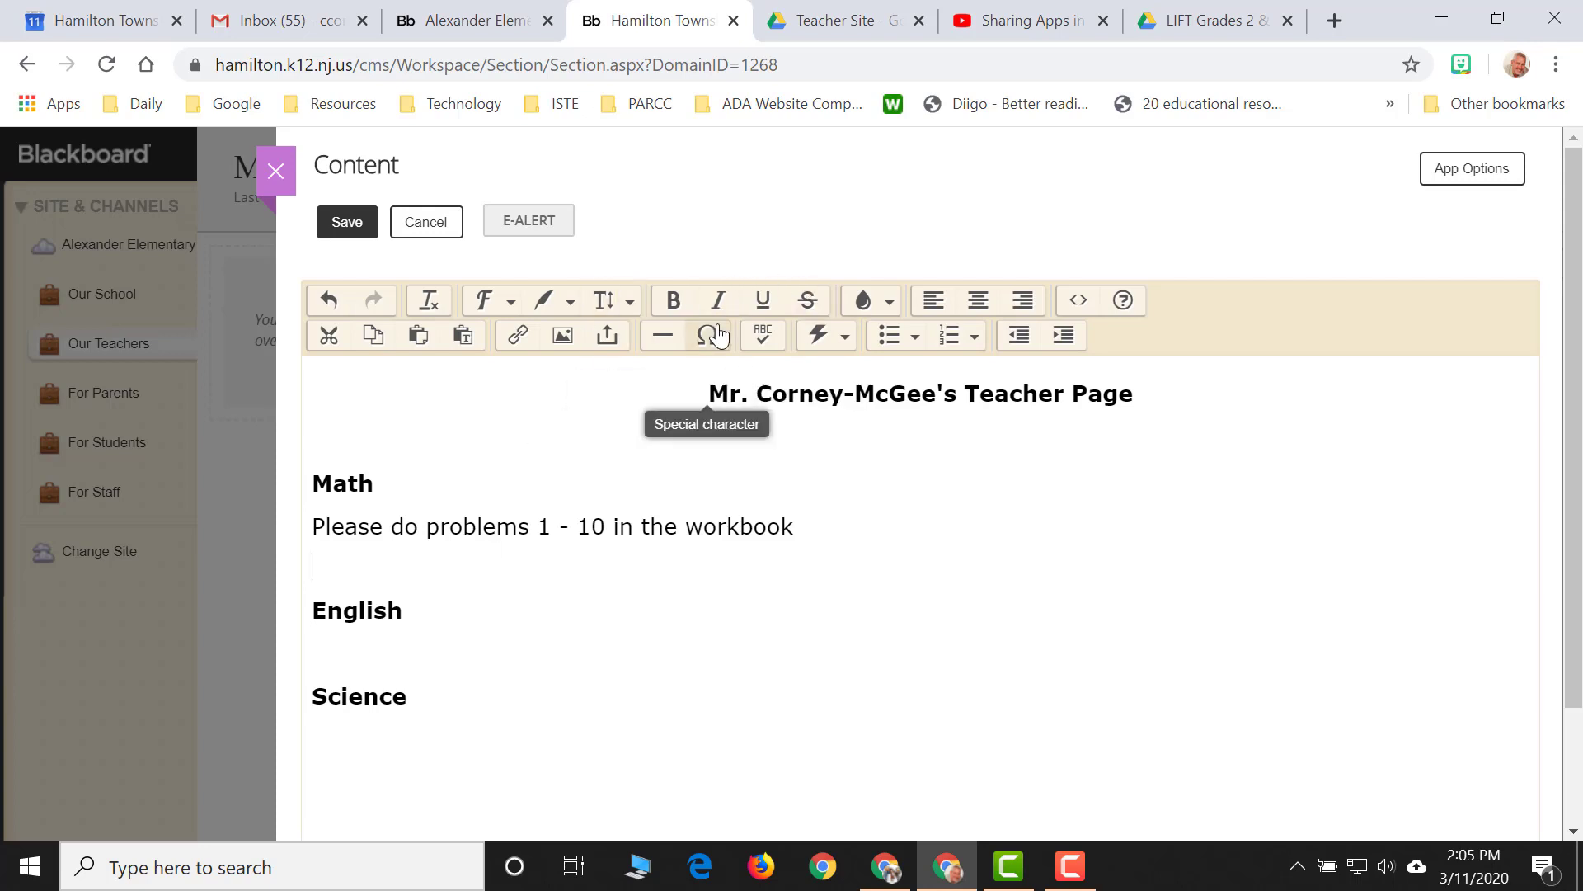
Step: Start inserting an image below the math assignment and choose the clipart of a teacher holding an apple, found with the search term "apple"
left_click(560, 343)
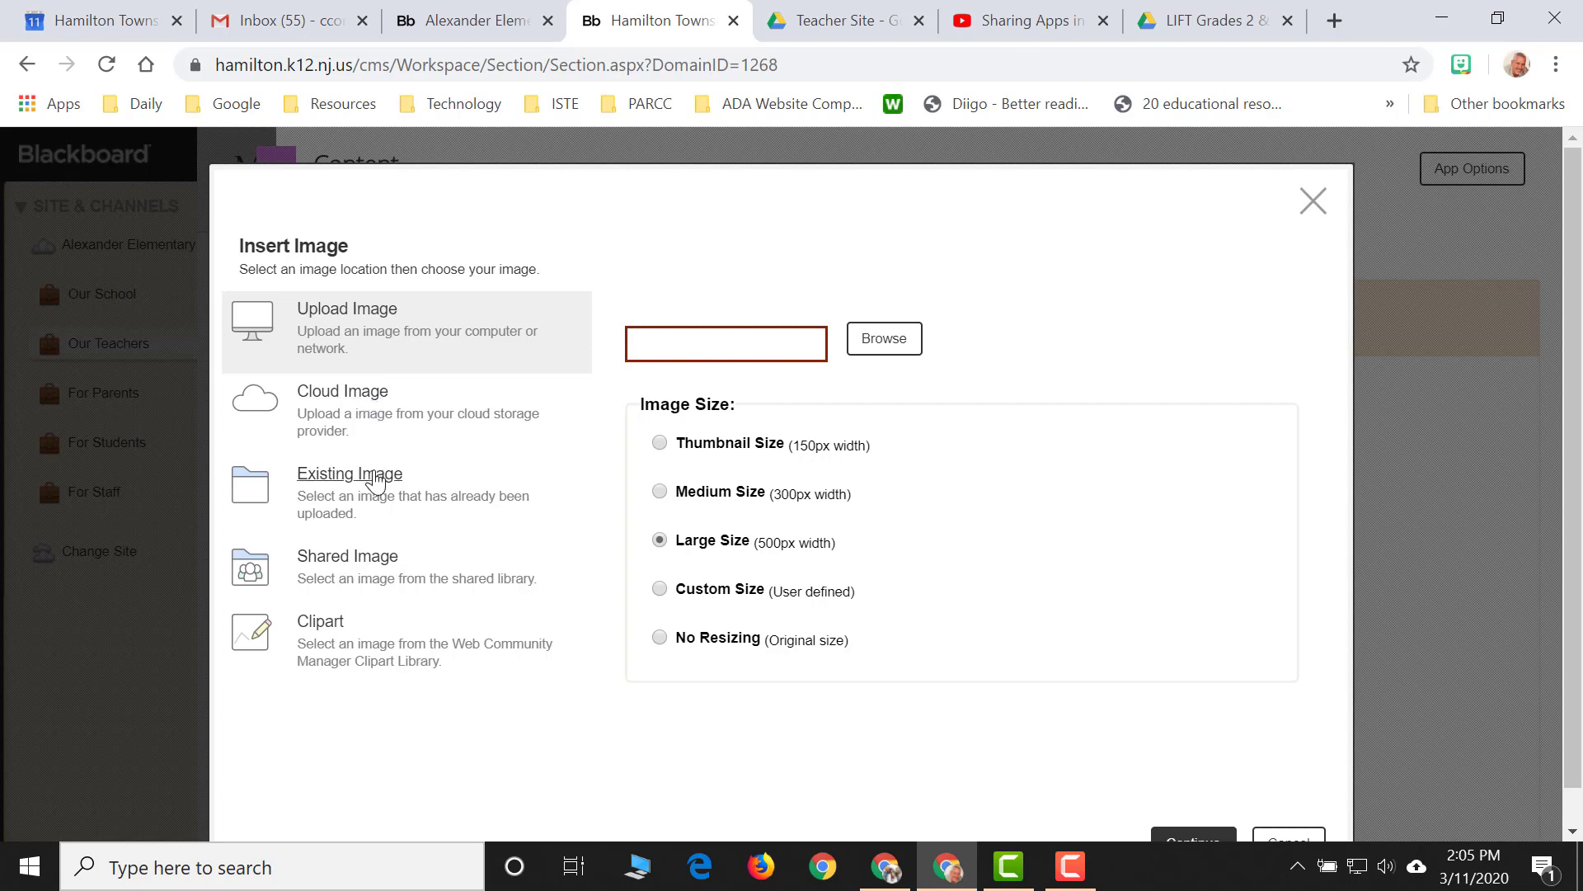
left_click(328, 623)
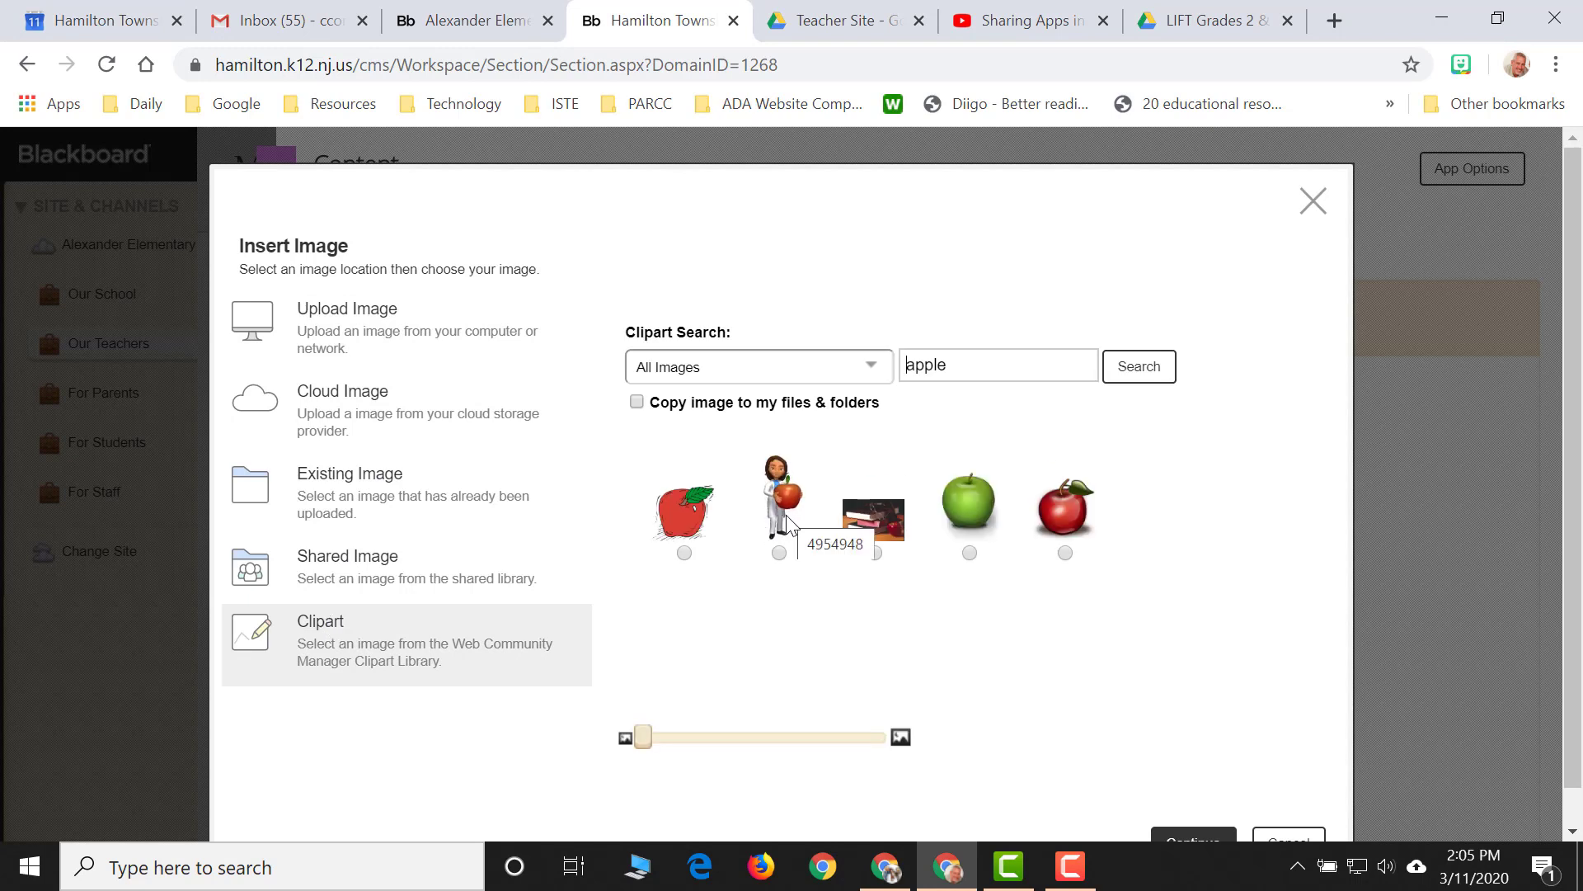
left_click(779, 552)
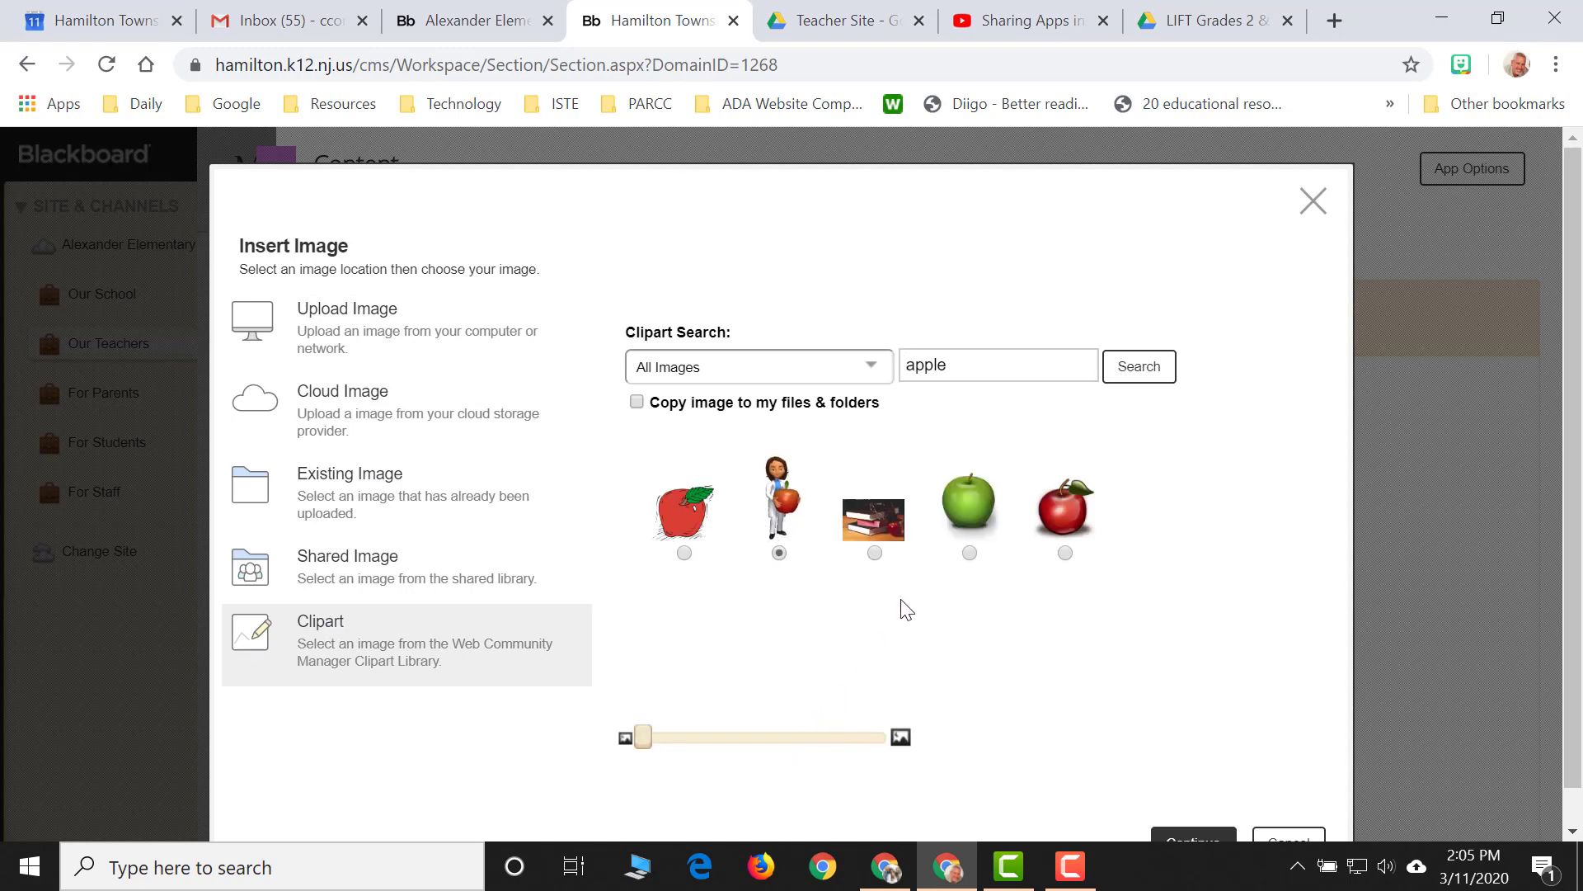
scroll(901, 608, "down", 1)
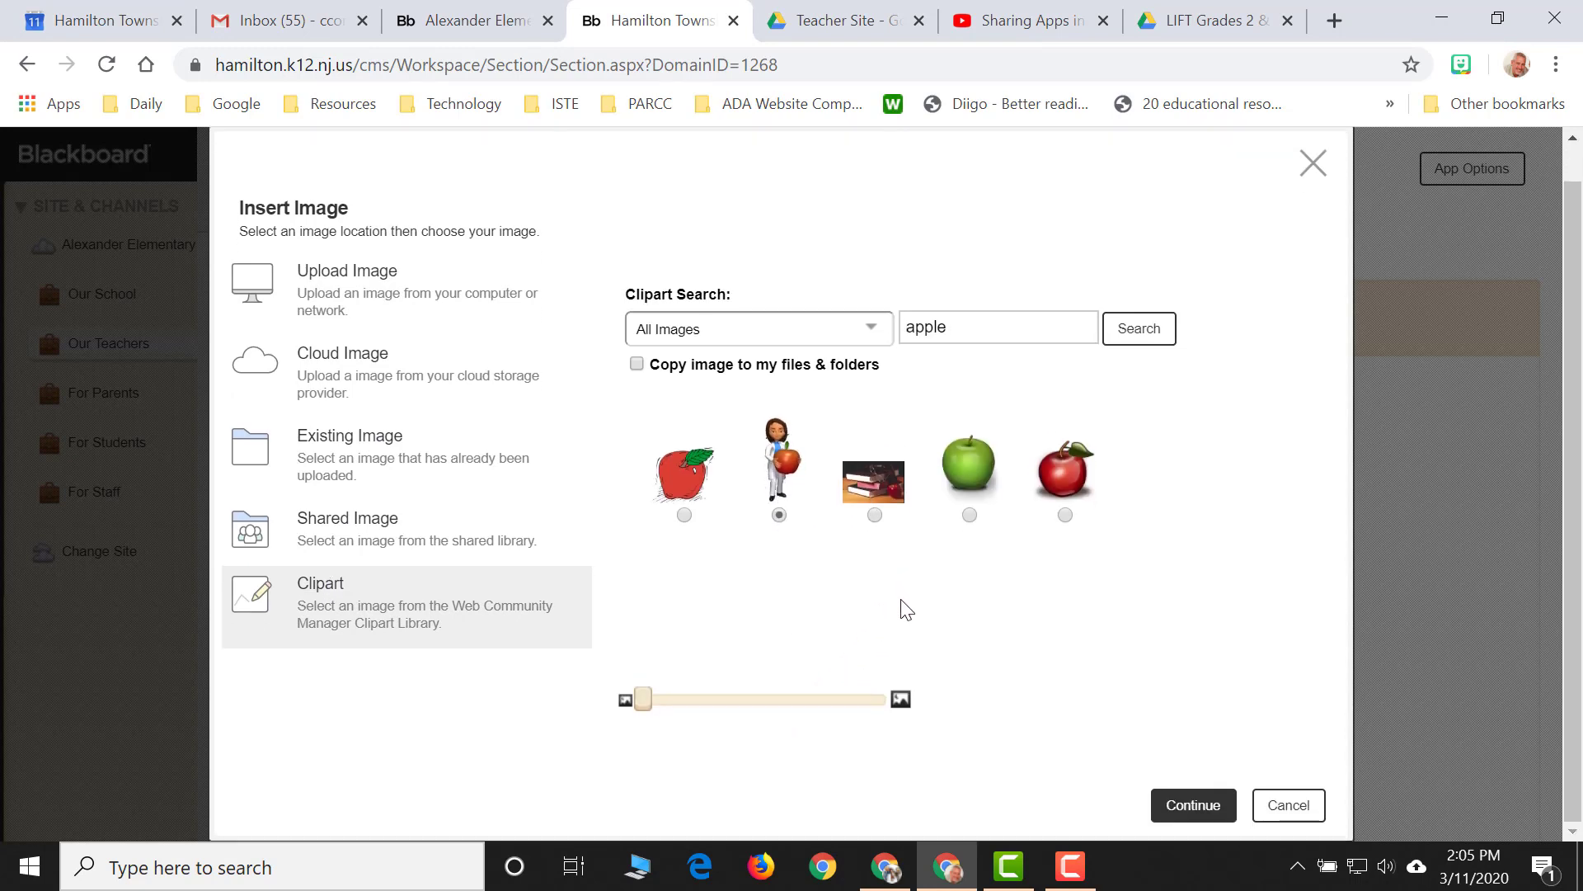
left_click(1192, 804)
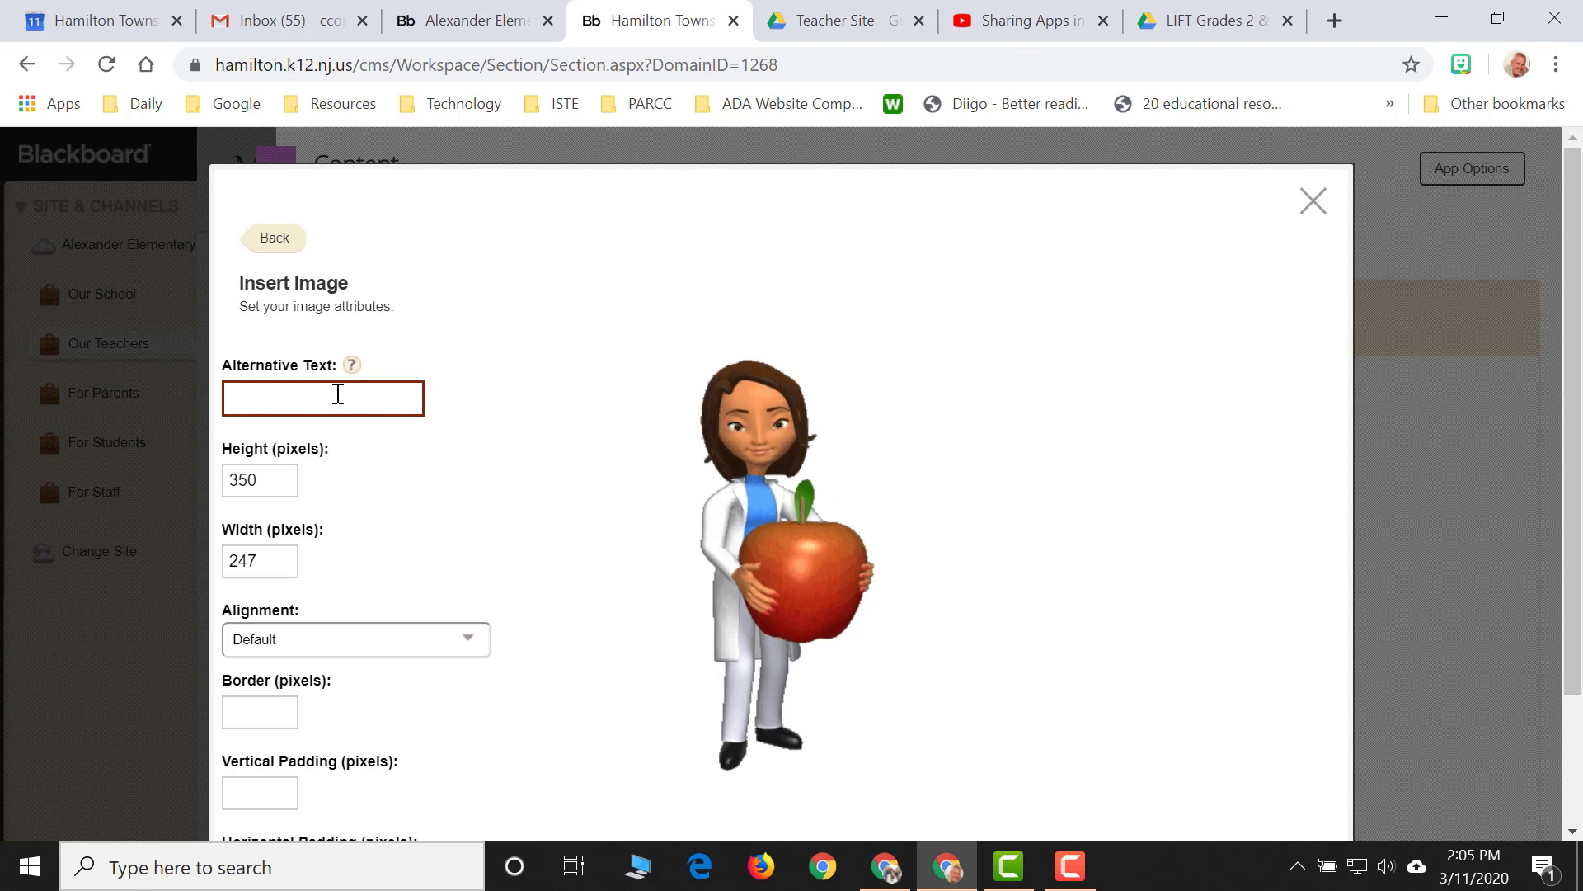
Step: Set the clipart's alternative text to "Teacher holding an apple" and insert the image
type("Te")
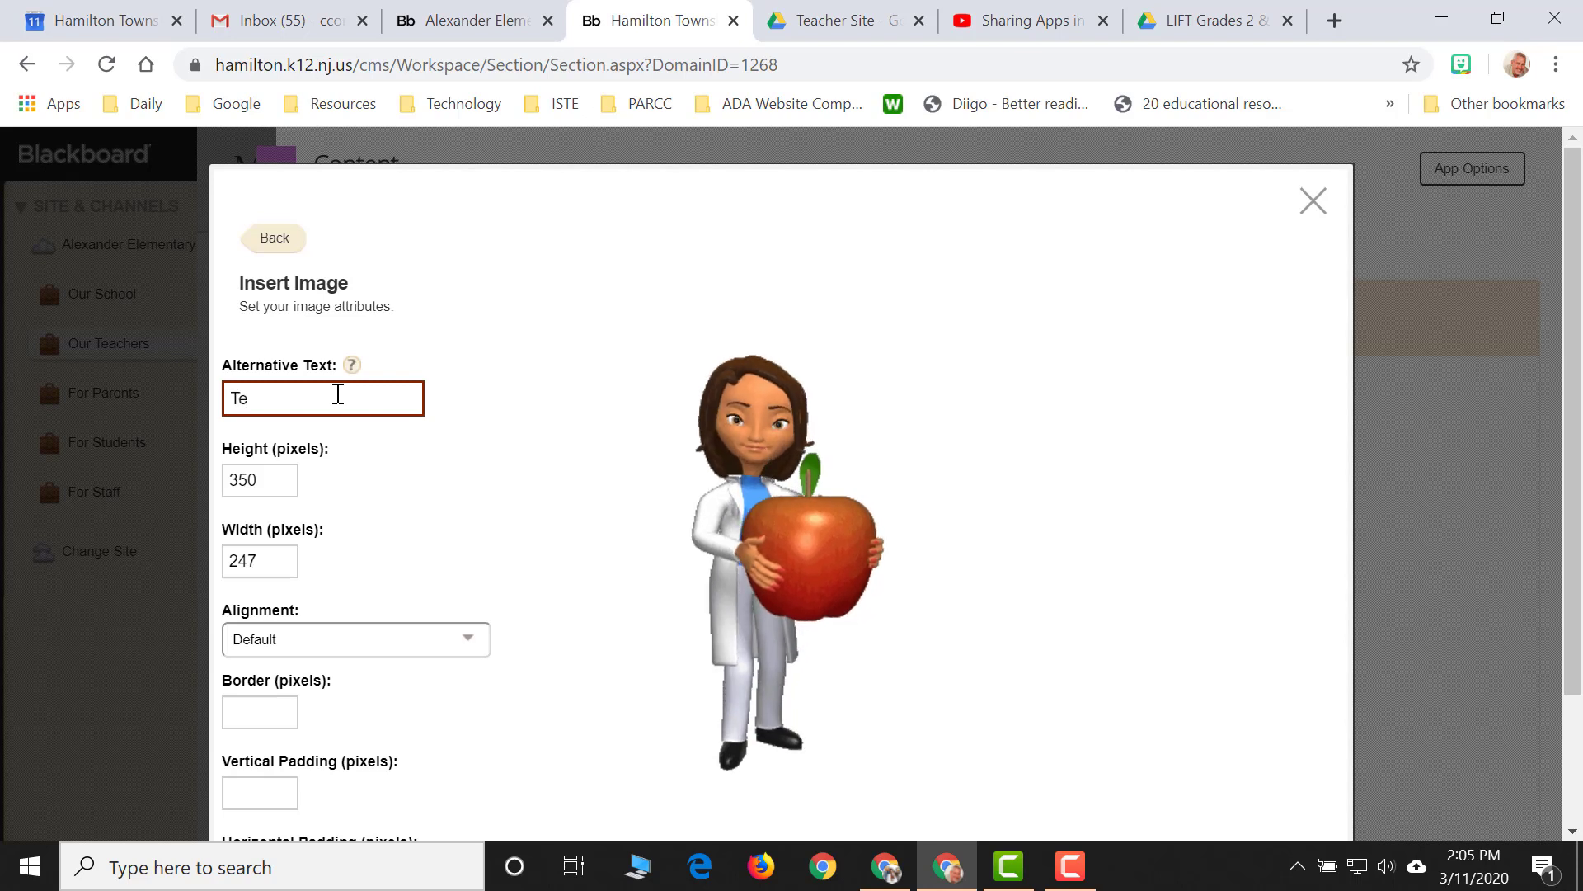
type("acher holding an apple")
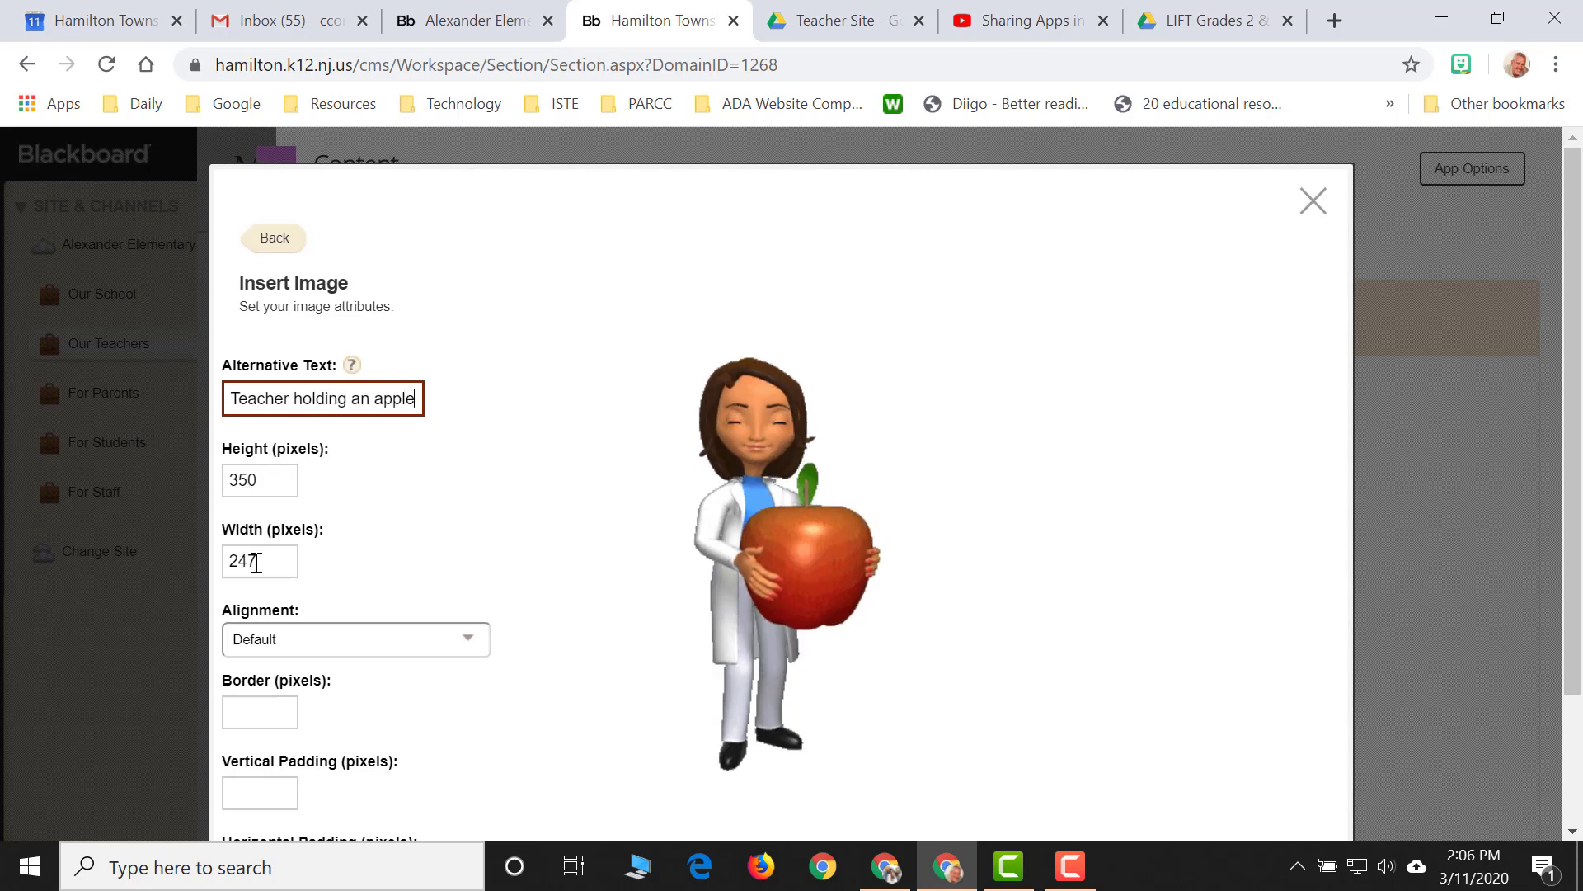
scroll(254, 558, "down", 2)
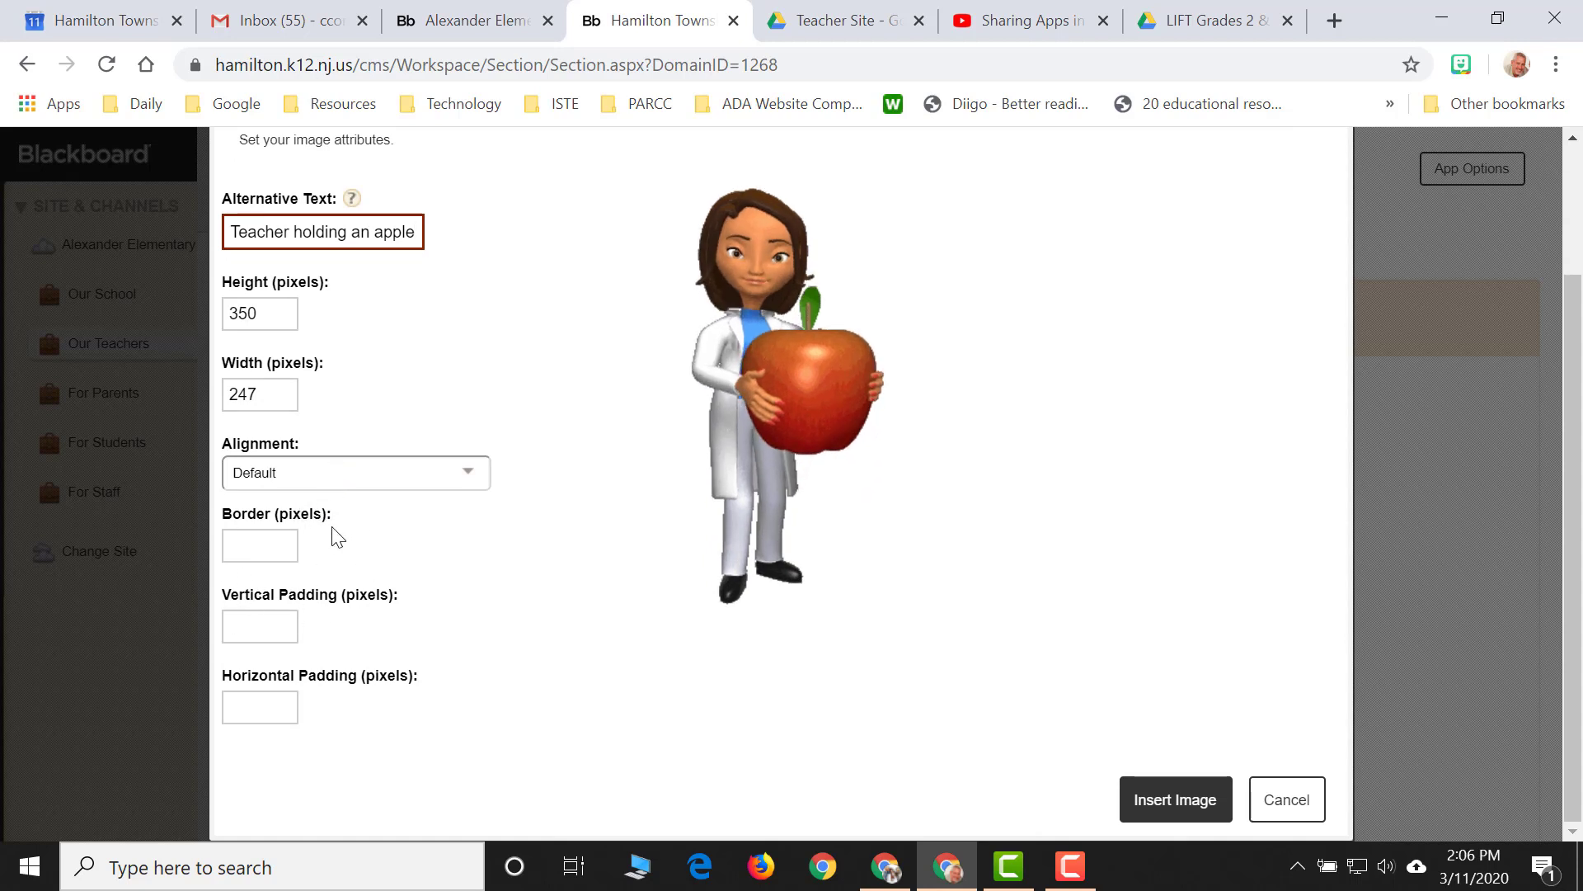
left_click(1192, 796)
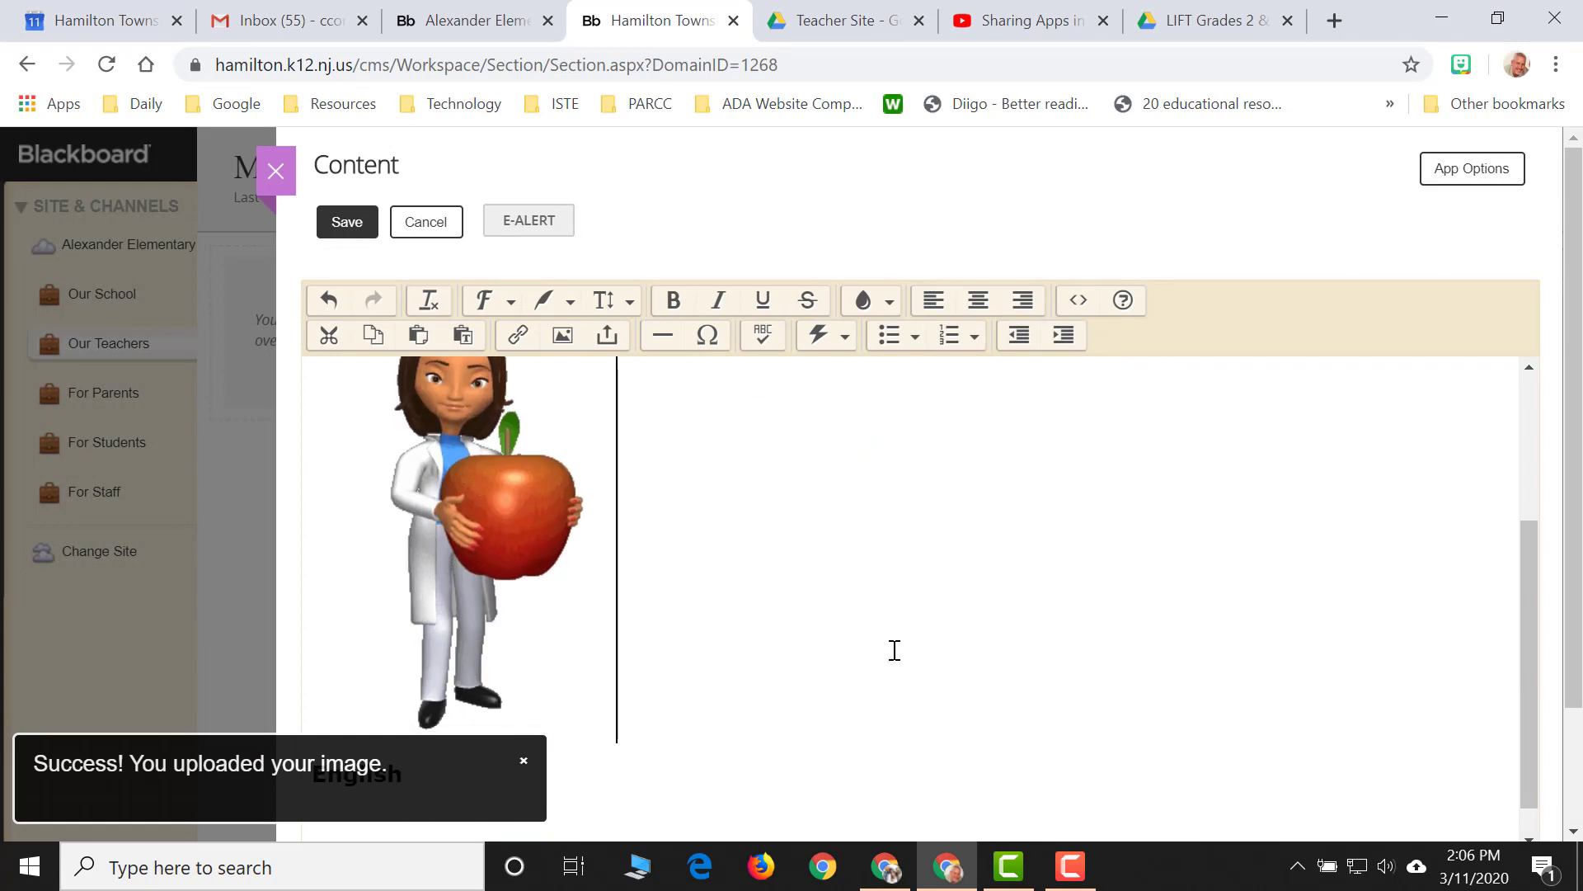
Step: Shrink the teacher image to about half its size and add blank lines between it and the English heading
scroll(895, 651, "up", 1)
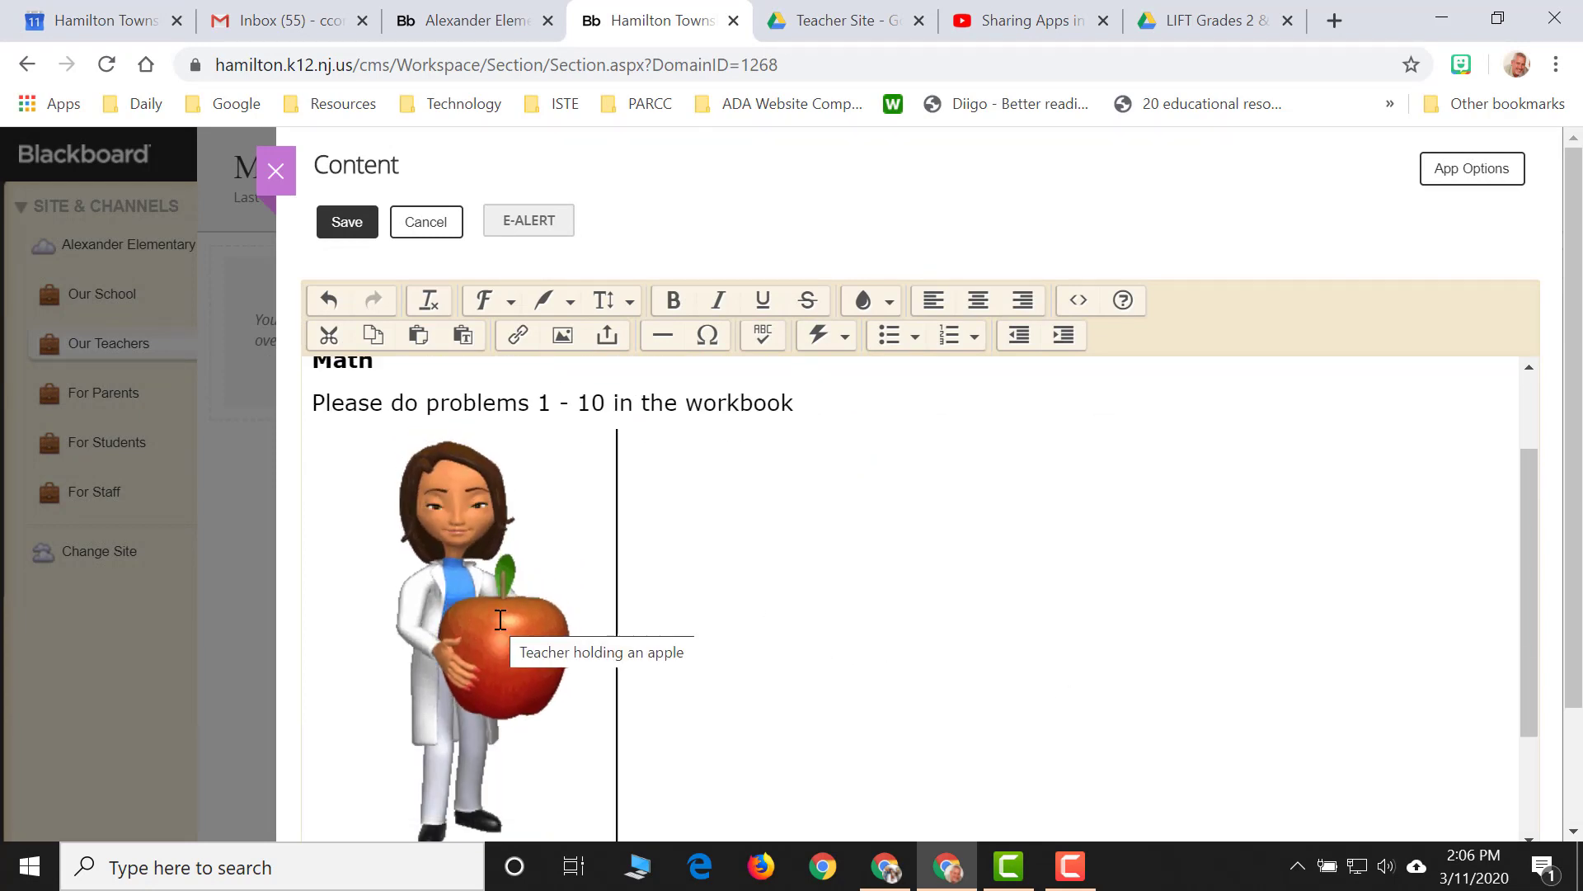
left_click(498, 618)
scroll(705, 589, "down", 2)
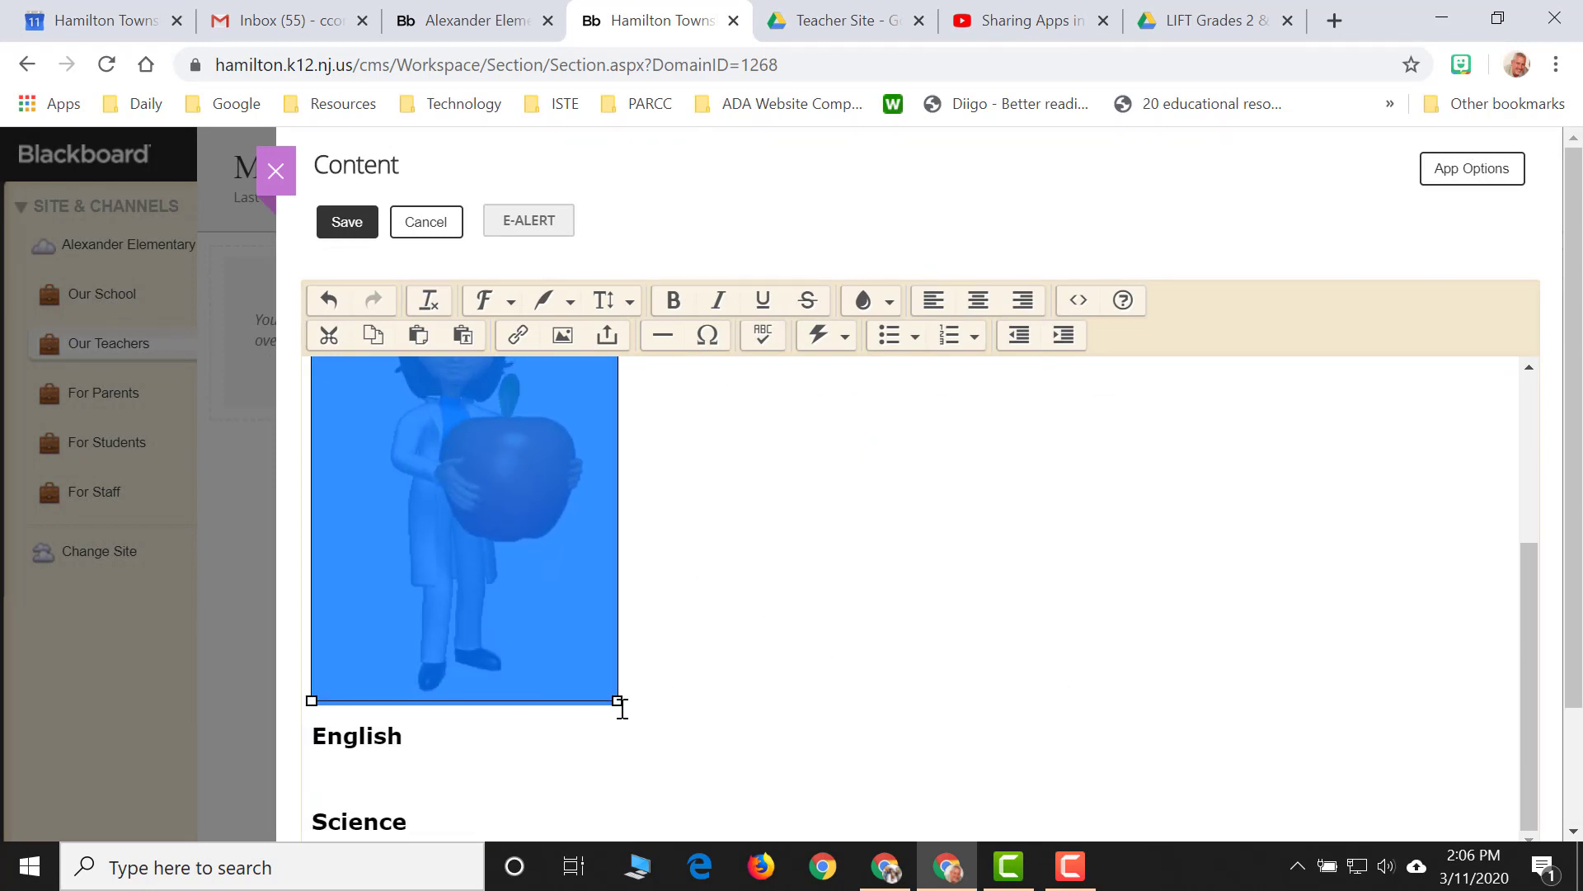
left_click_drag(611, 700, 513, 491)
left_click(530, 686)
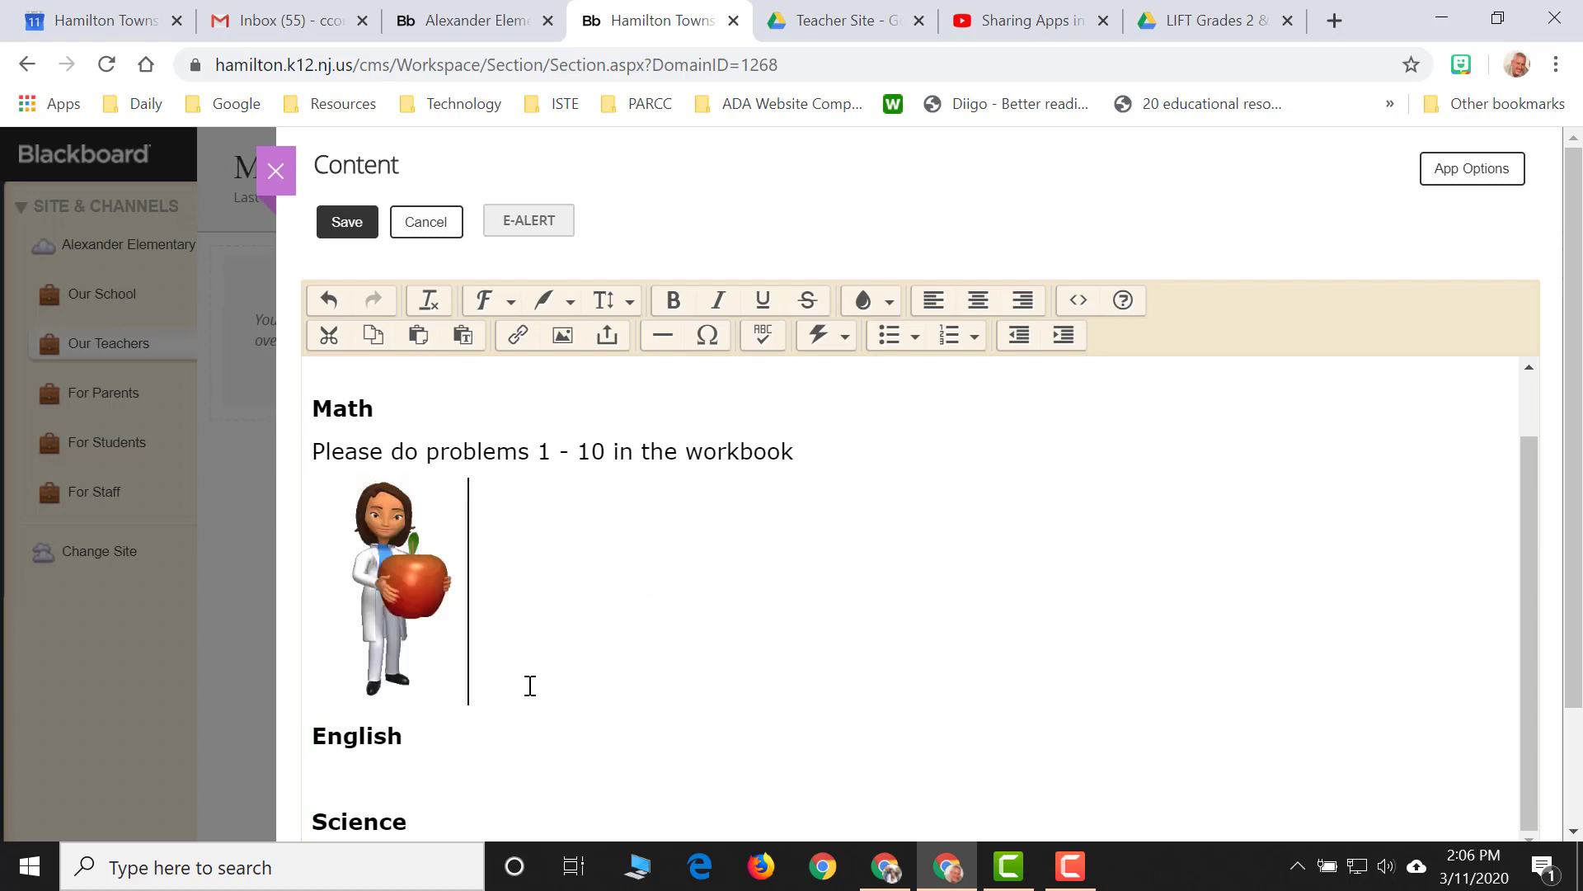
key("Return")
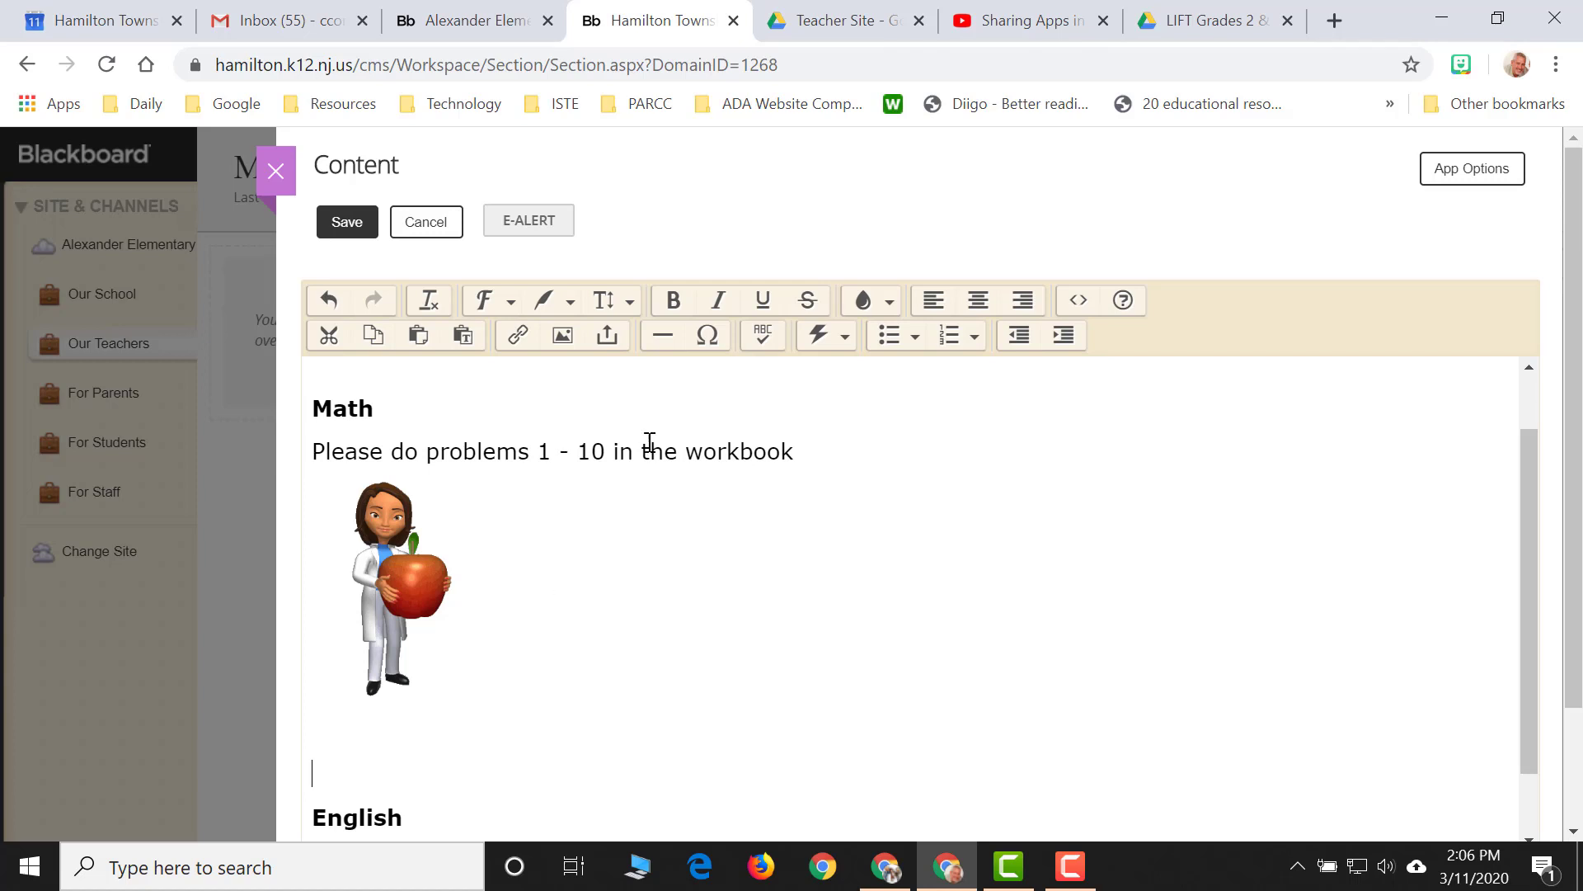
Step: Start inserting a cloud file link from Google Drive and allow Web Community Manager to access the teacher's Google account
left_click(613, 347)
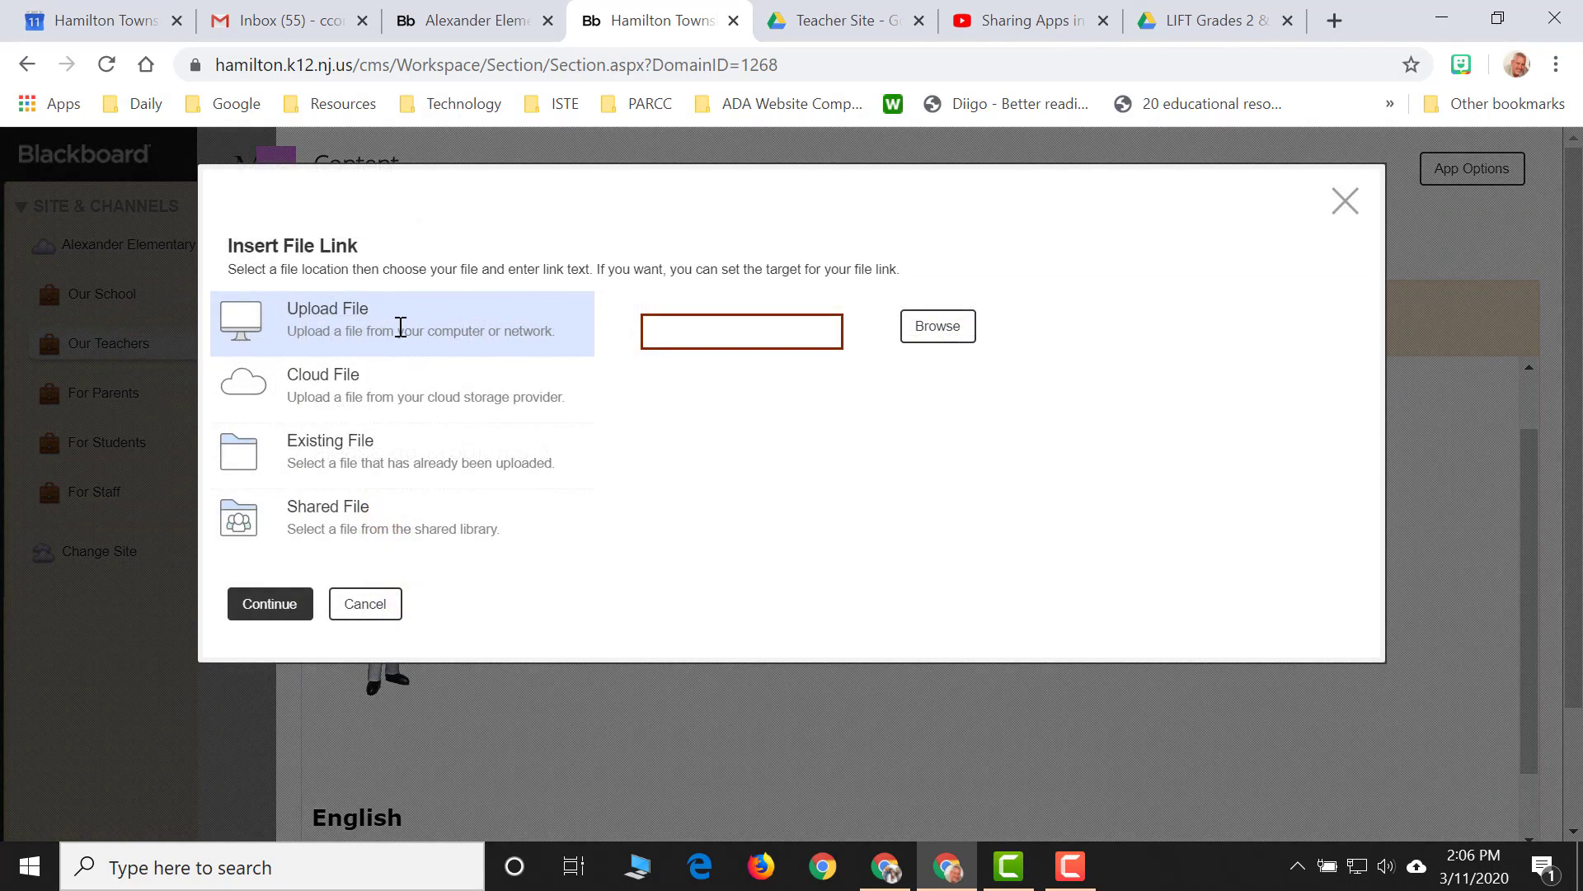
left_click(340, 386)
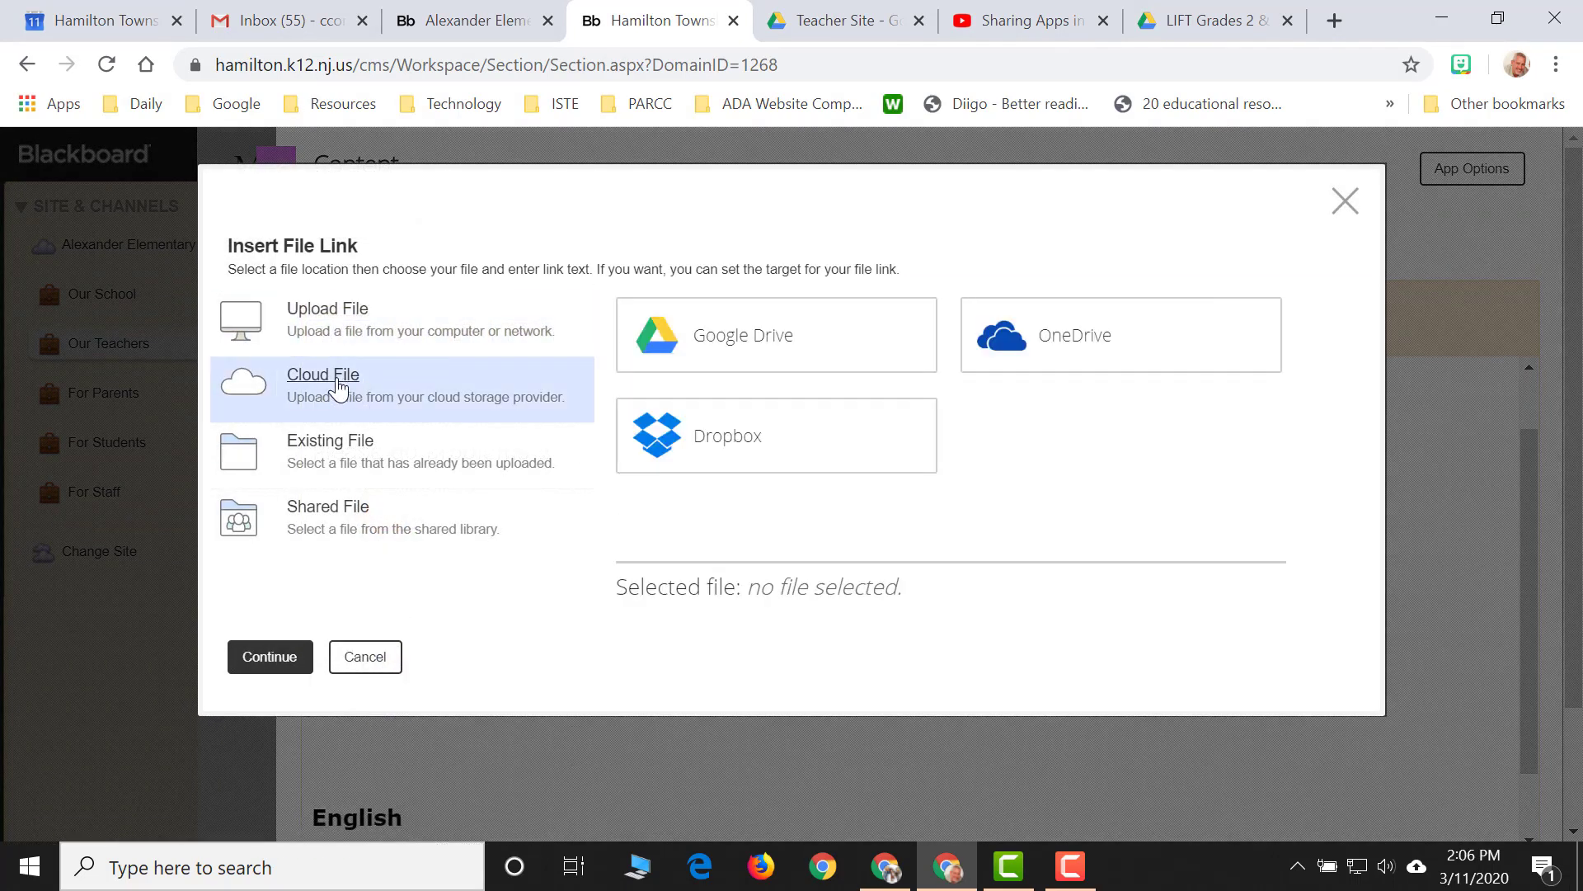
left_click(674, 343)
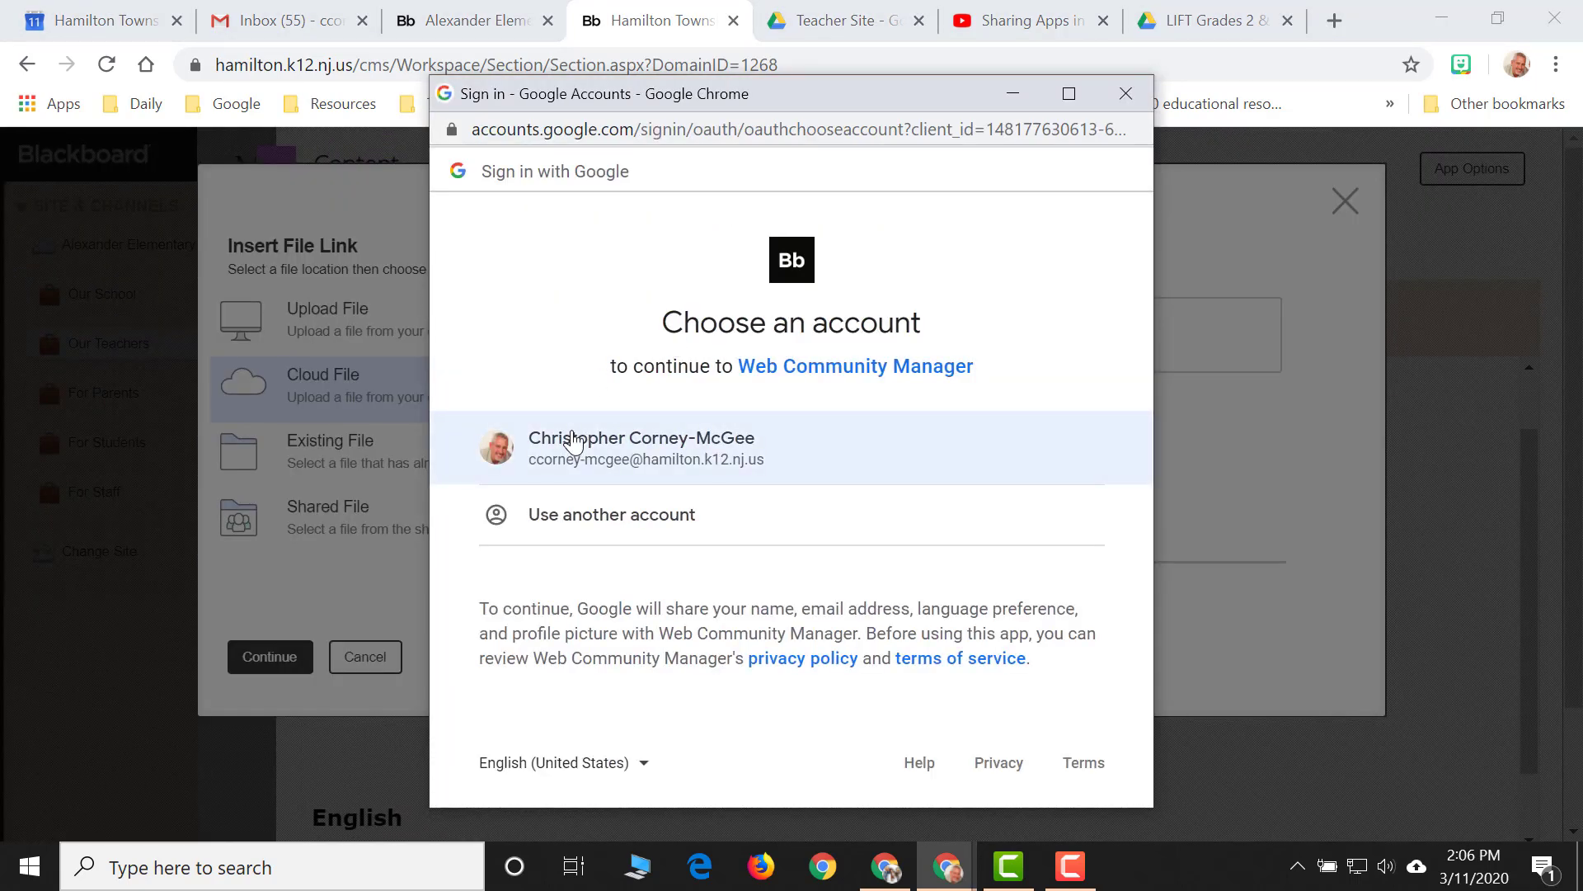
left_click(575, 443)
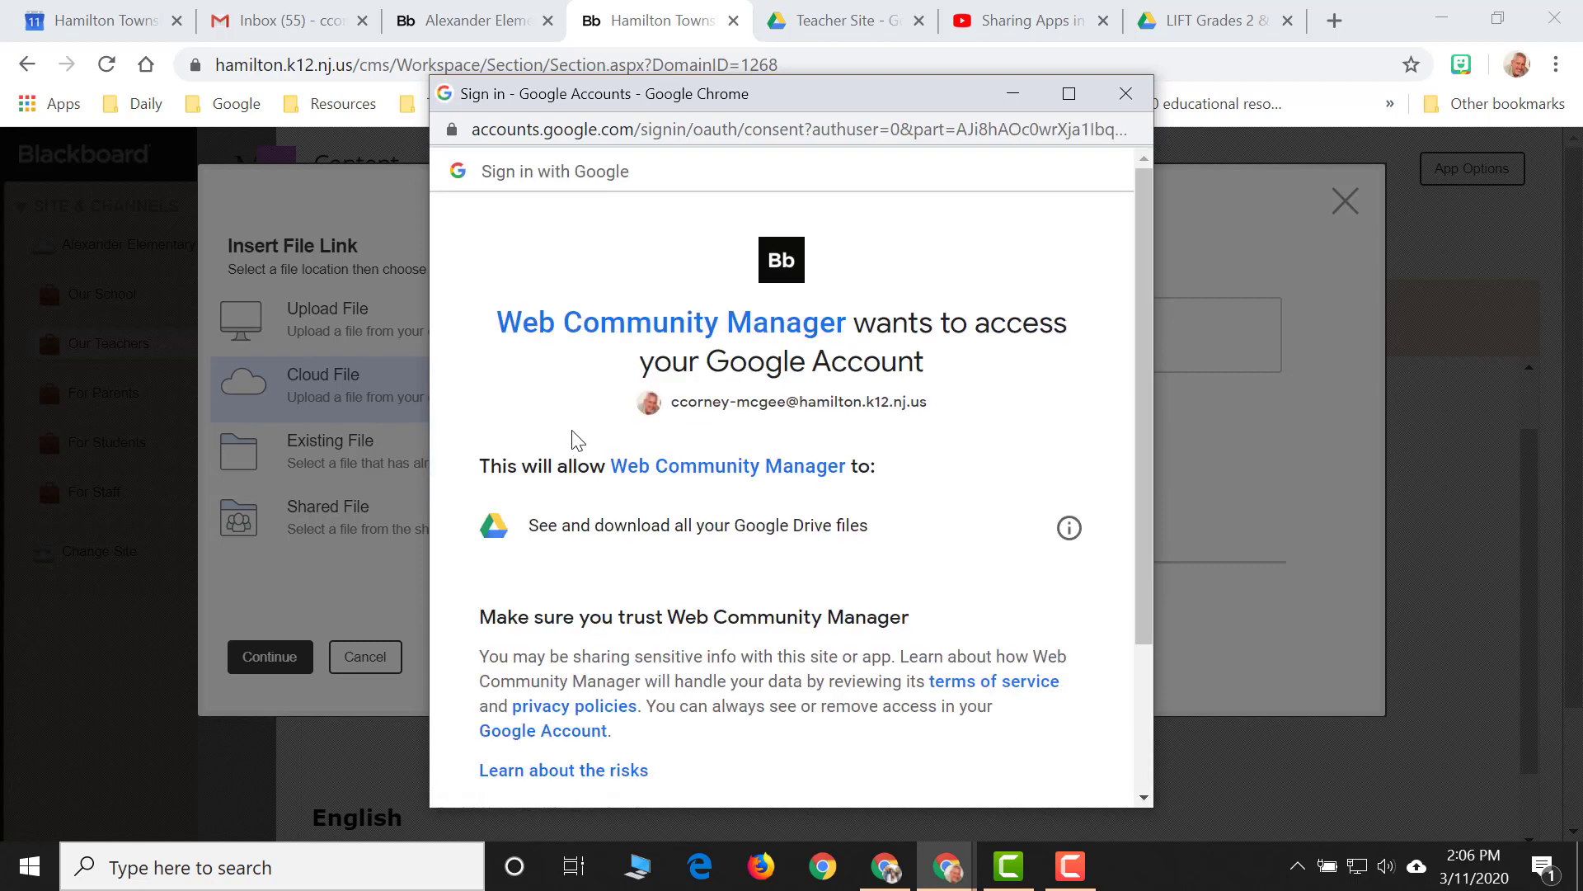
scroll(972, 576, "down", 3)
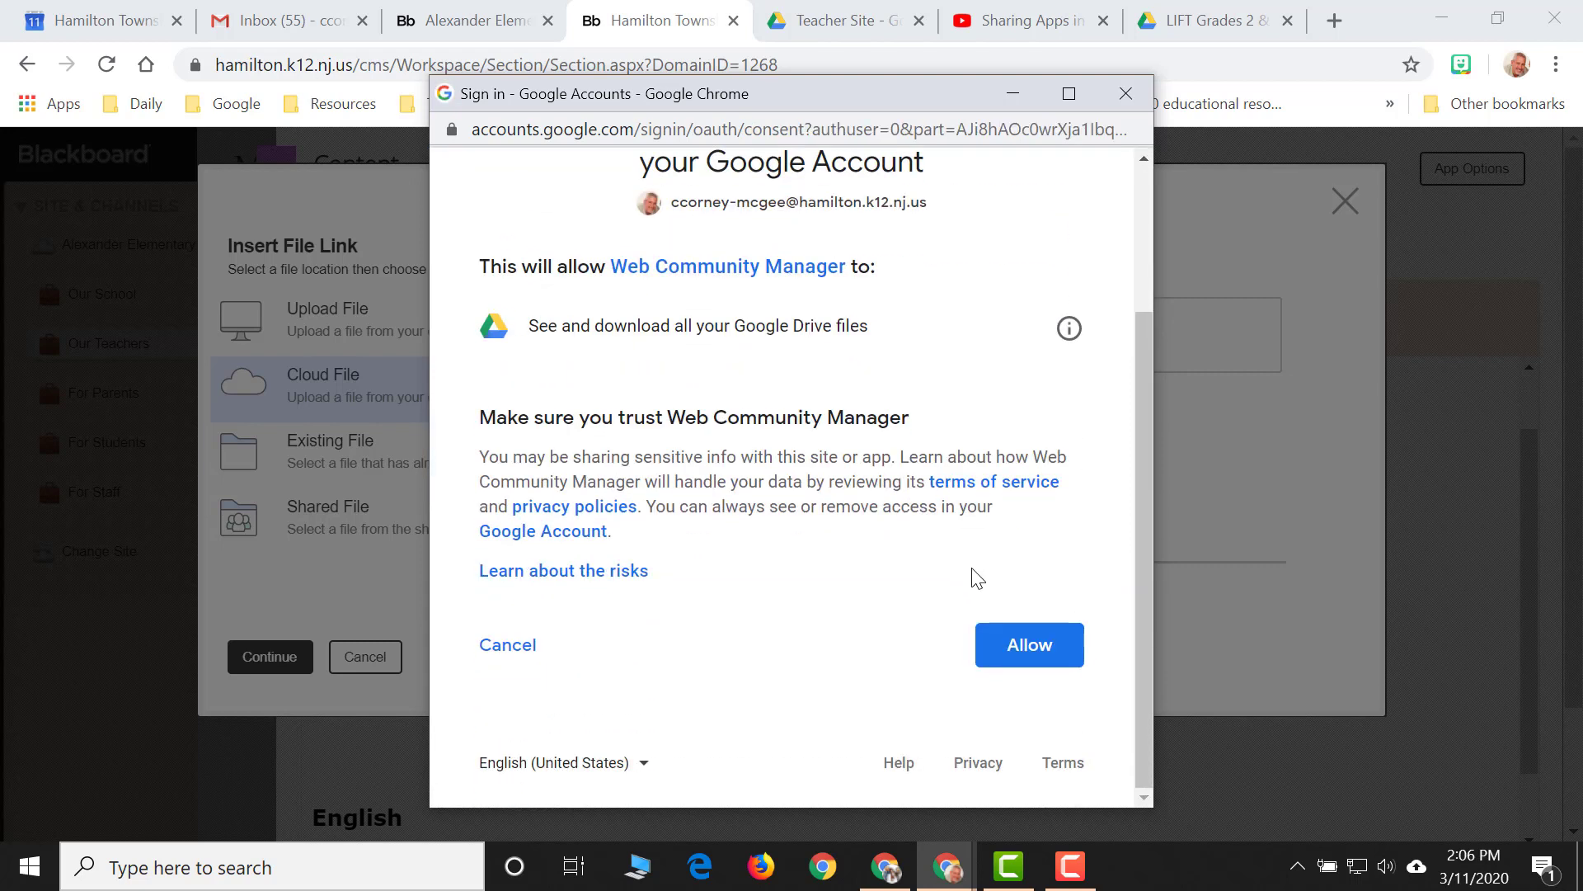
left_click(1026, 650)
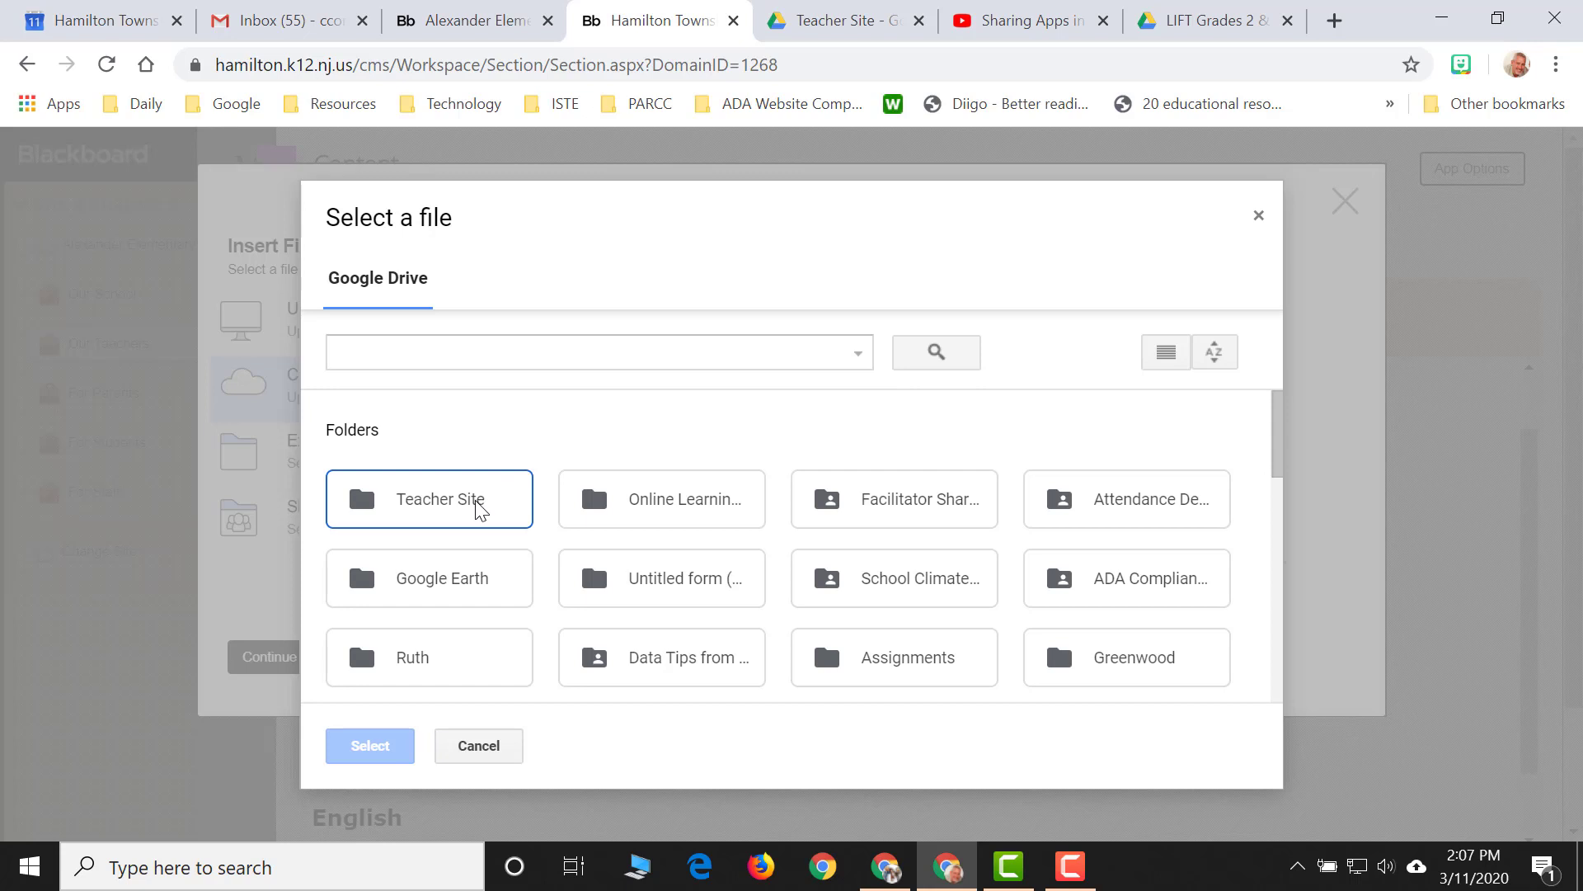
Step: Choose the Google Sheets Tutorial File from the Teacher Site folder in Google Drive and dismiss the conversion notice
double_click(477, 503)
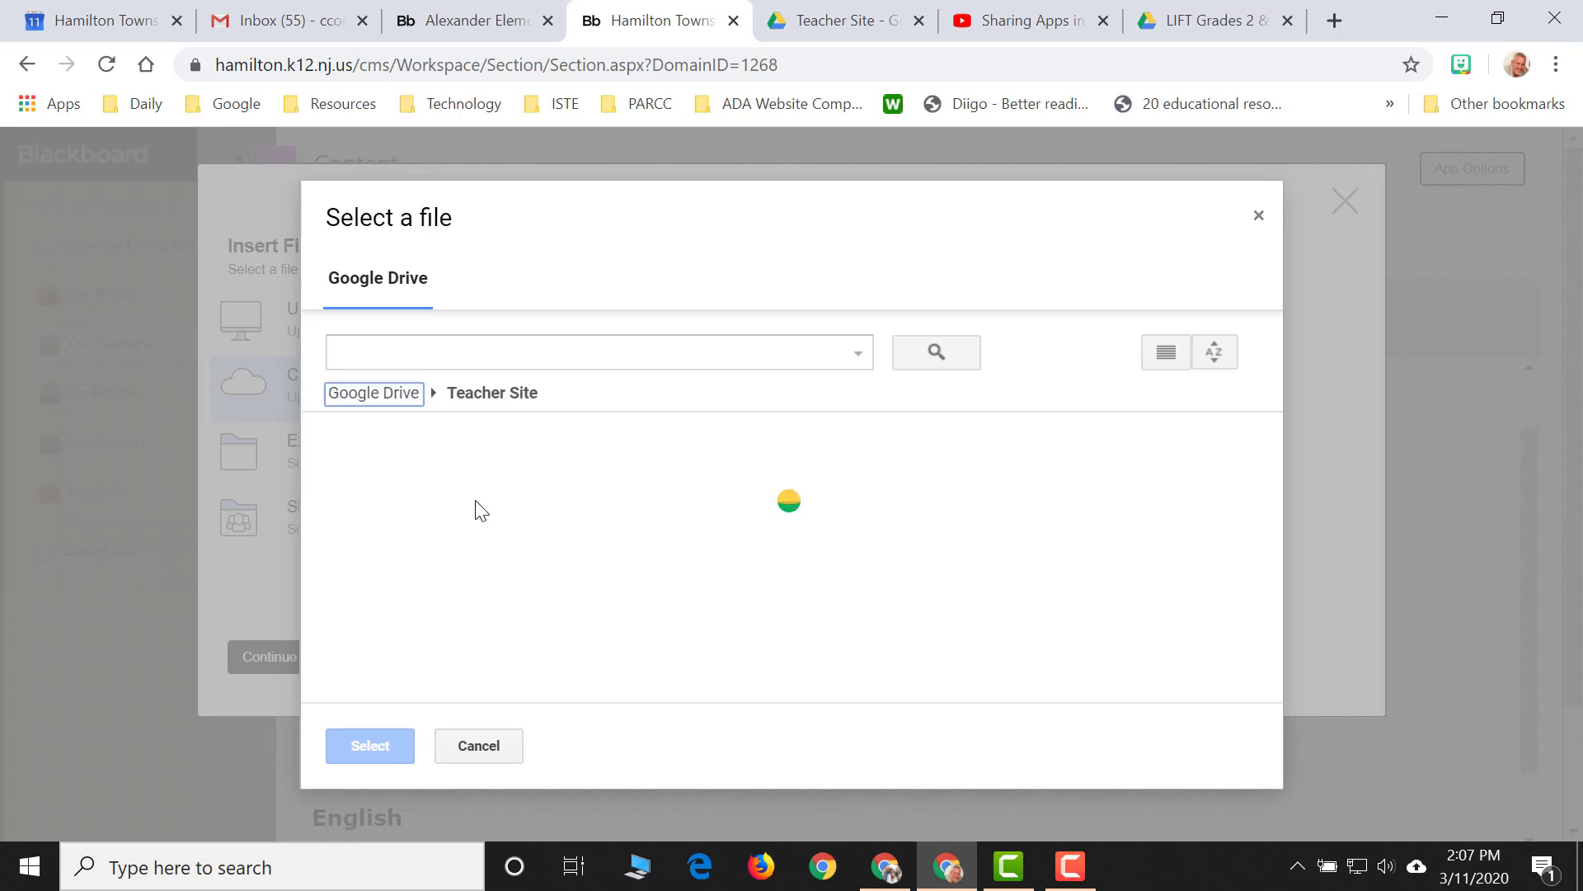
left_click(481, 513)
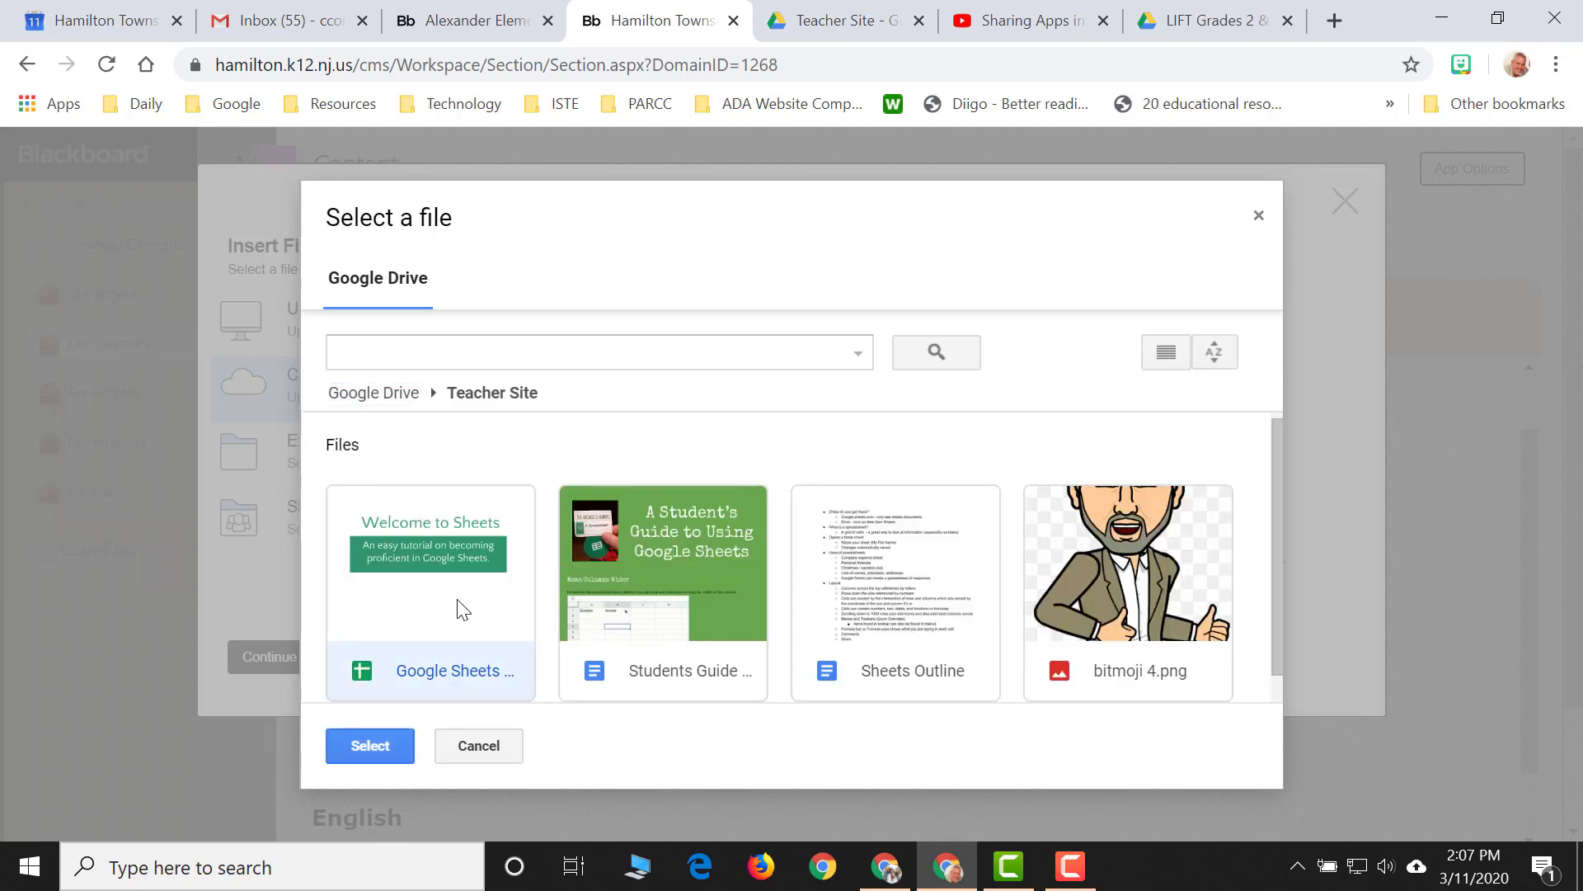
left_click(379, 745)
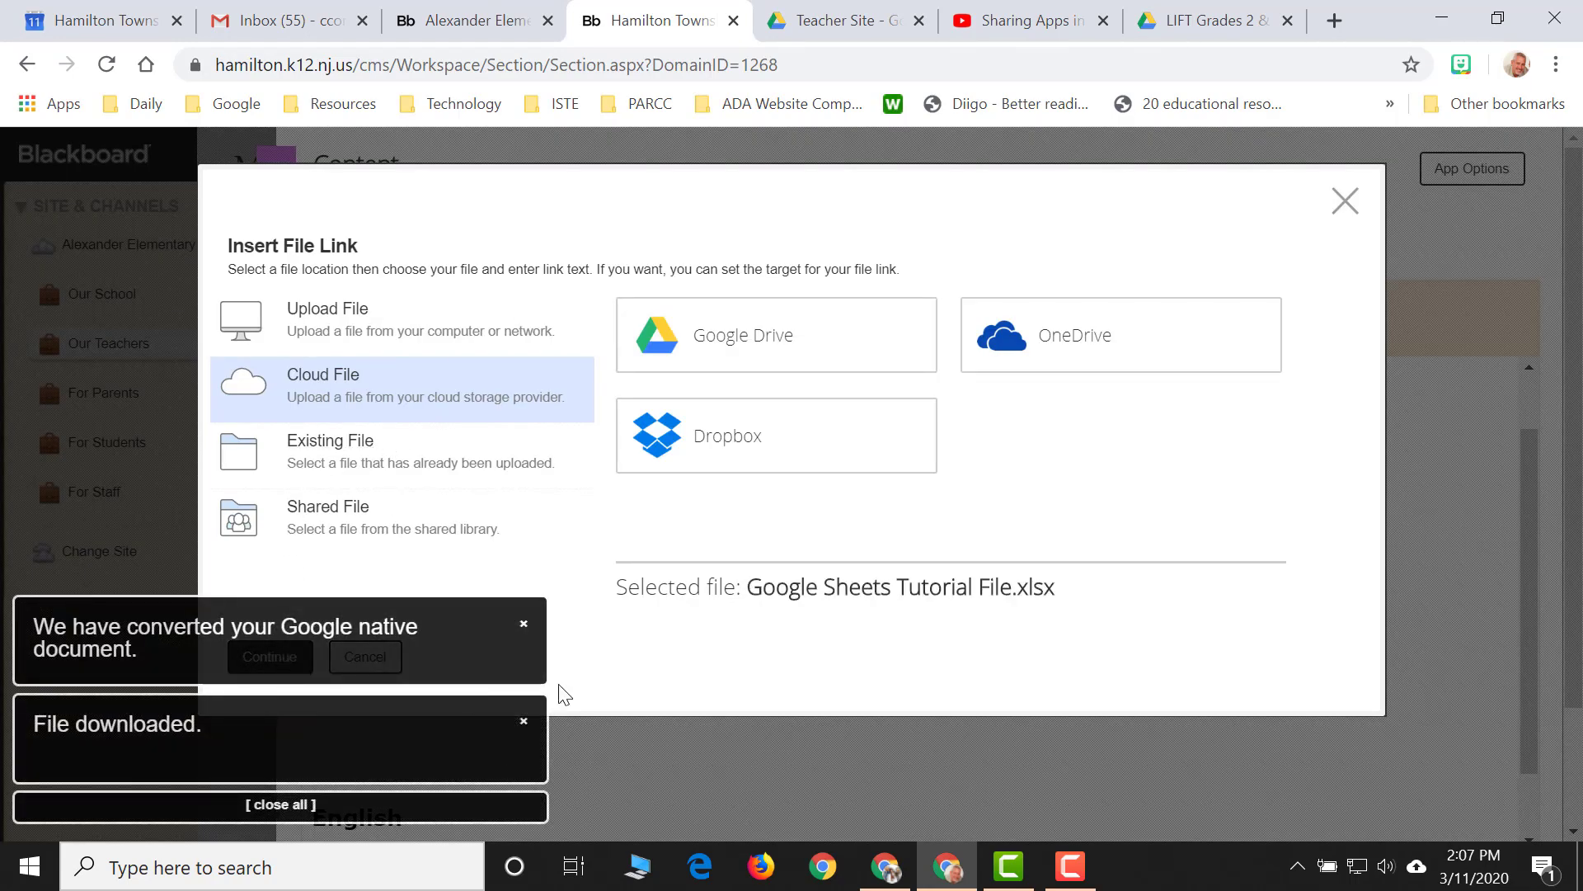
left_click(524, 624)
Step: Set the file link's display text to "Google Sheets Tutorial" and insert it above the English heading
left_click(289, 672)
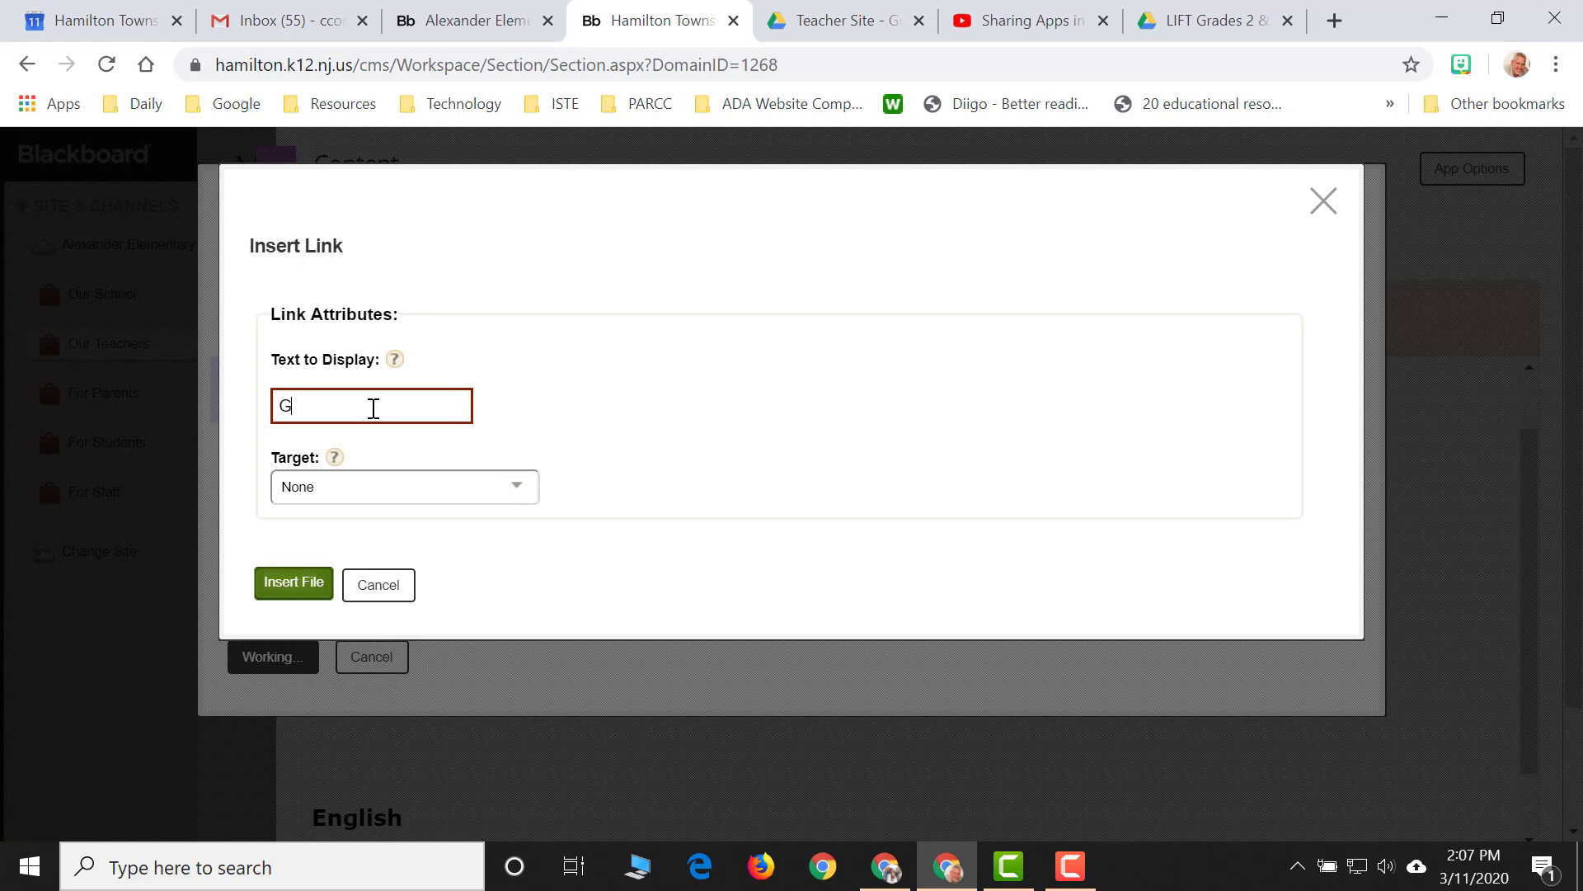
type("oogle Sheets Tutorial")
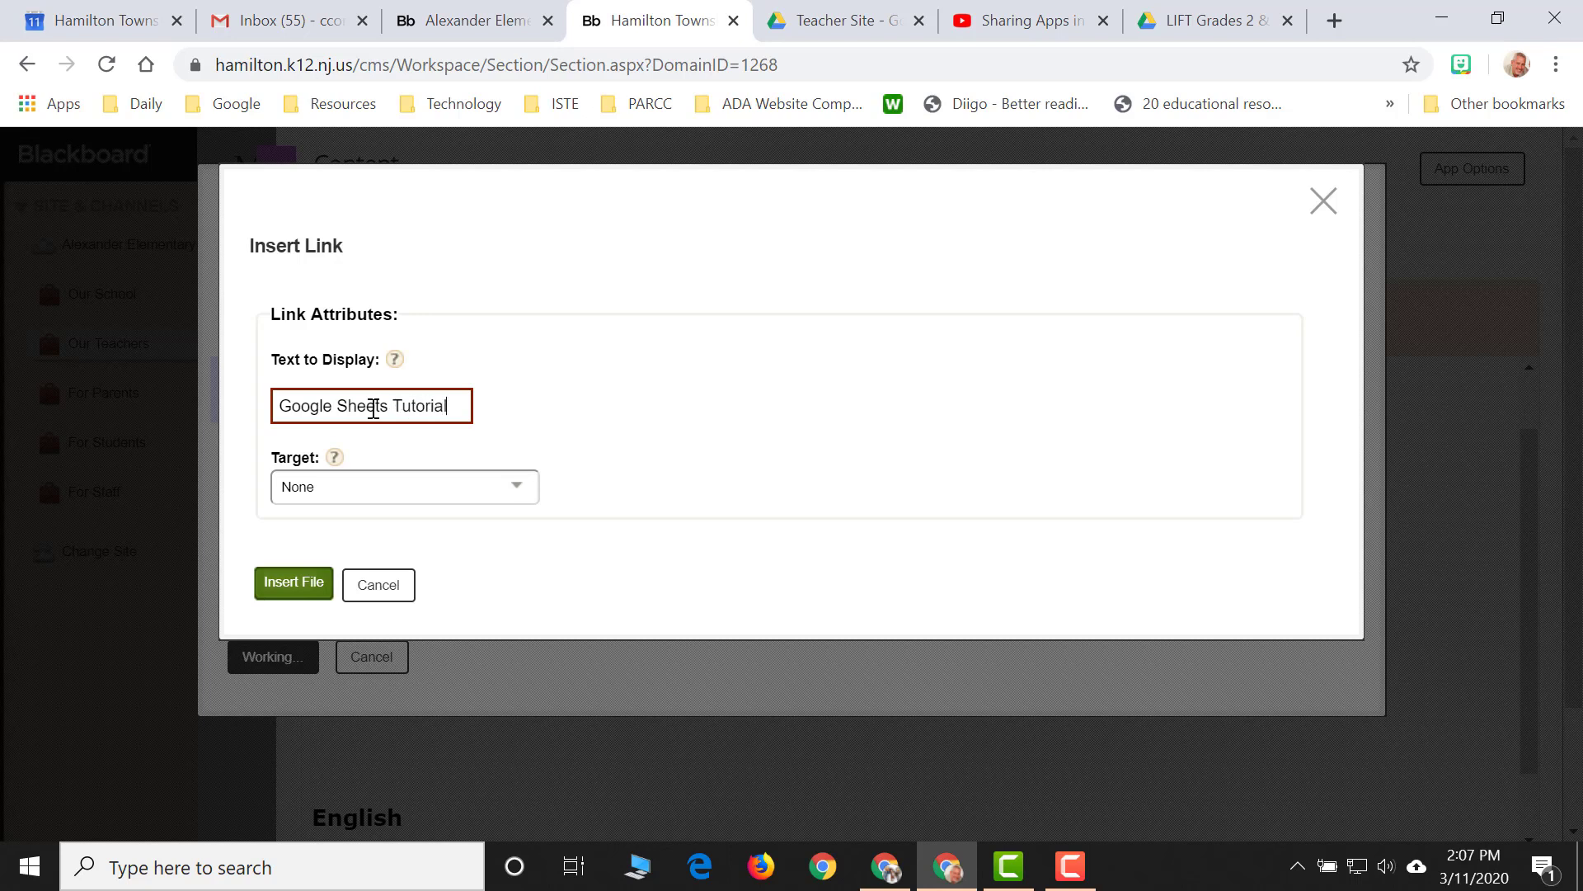
left_click(293, 584)
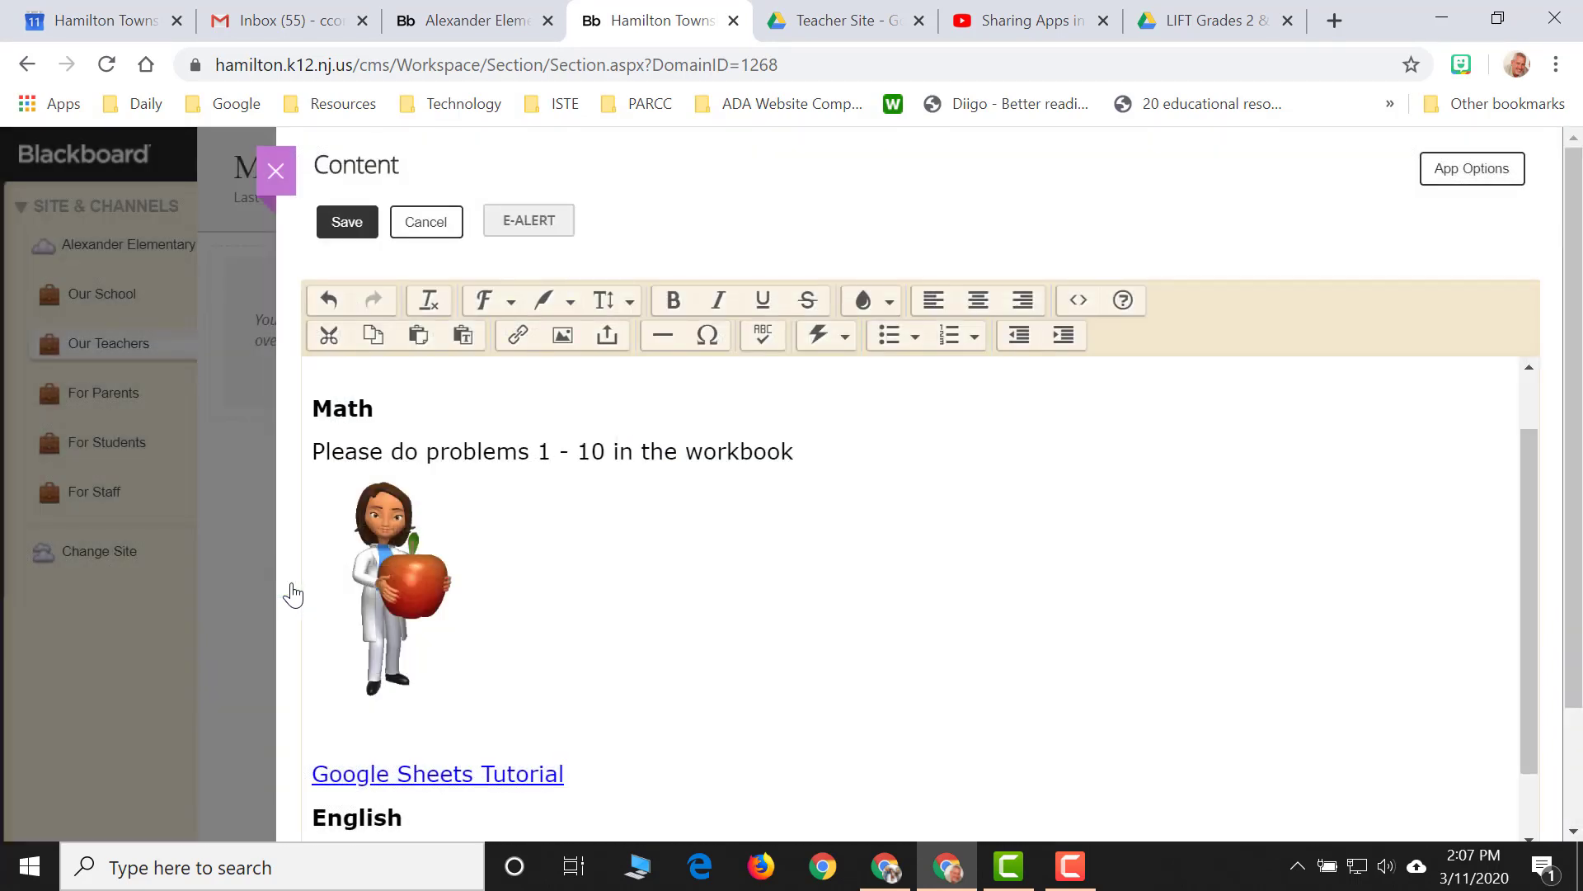
Step: Add two blank lines between the Google Sheets Tutorial link and the English heading
scroll(561, 669, "down", 1)
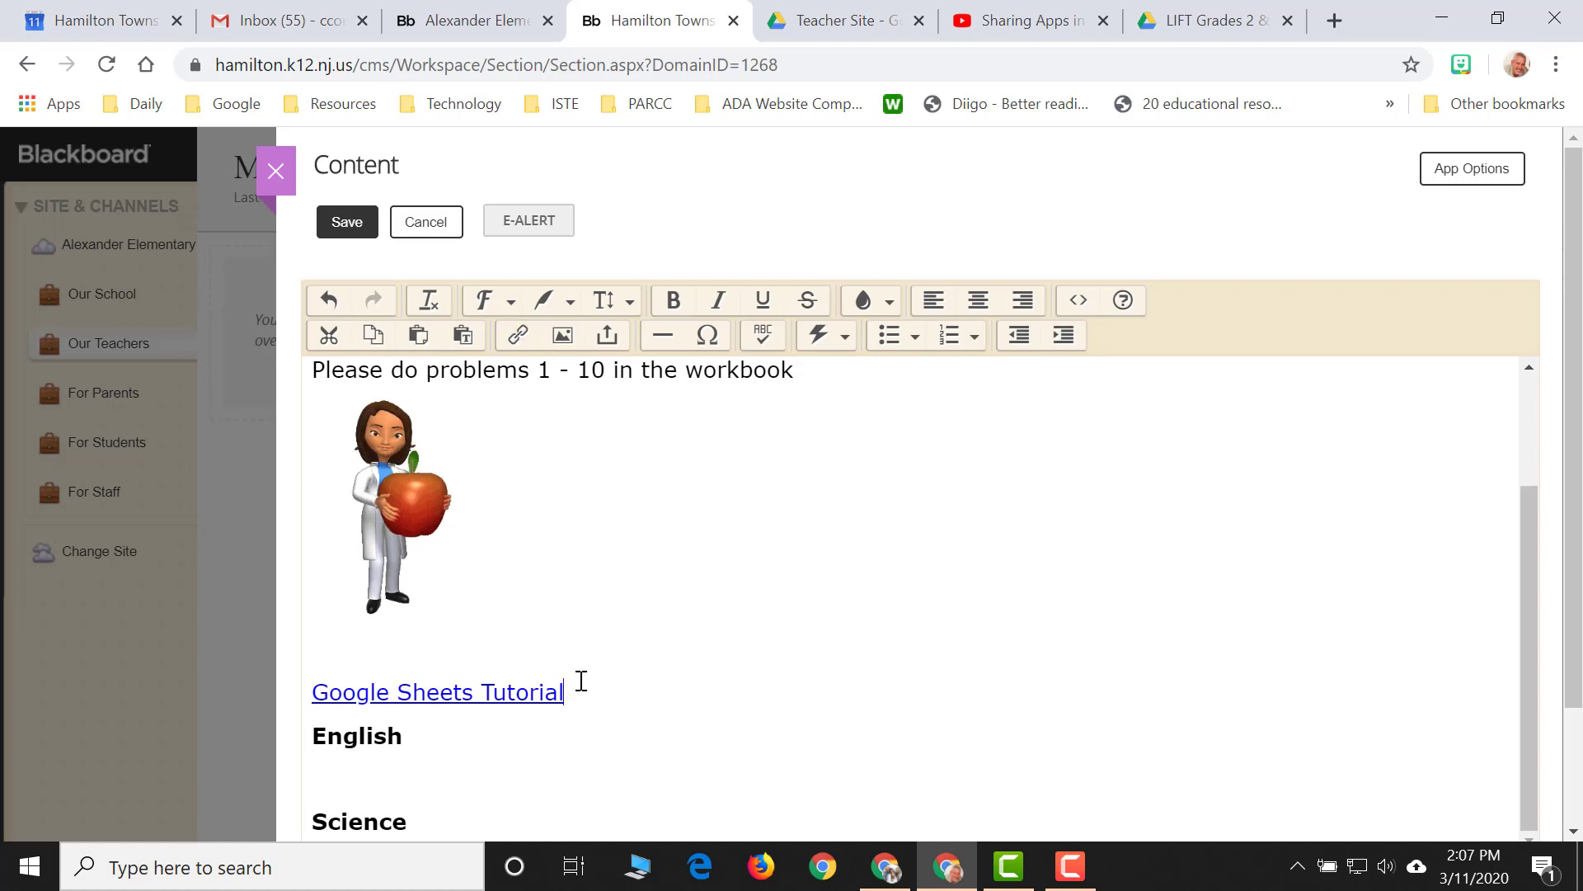
key("Return")
key("Return")
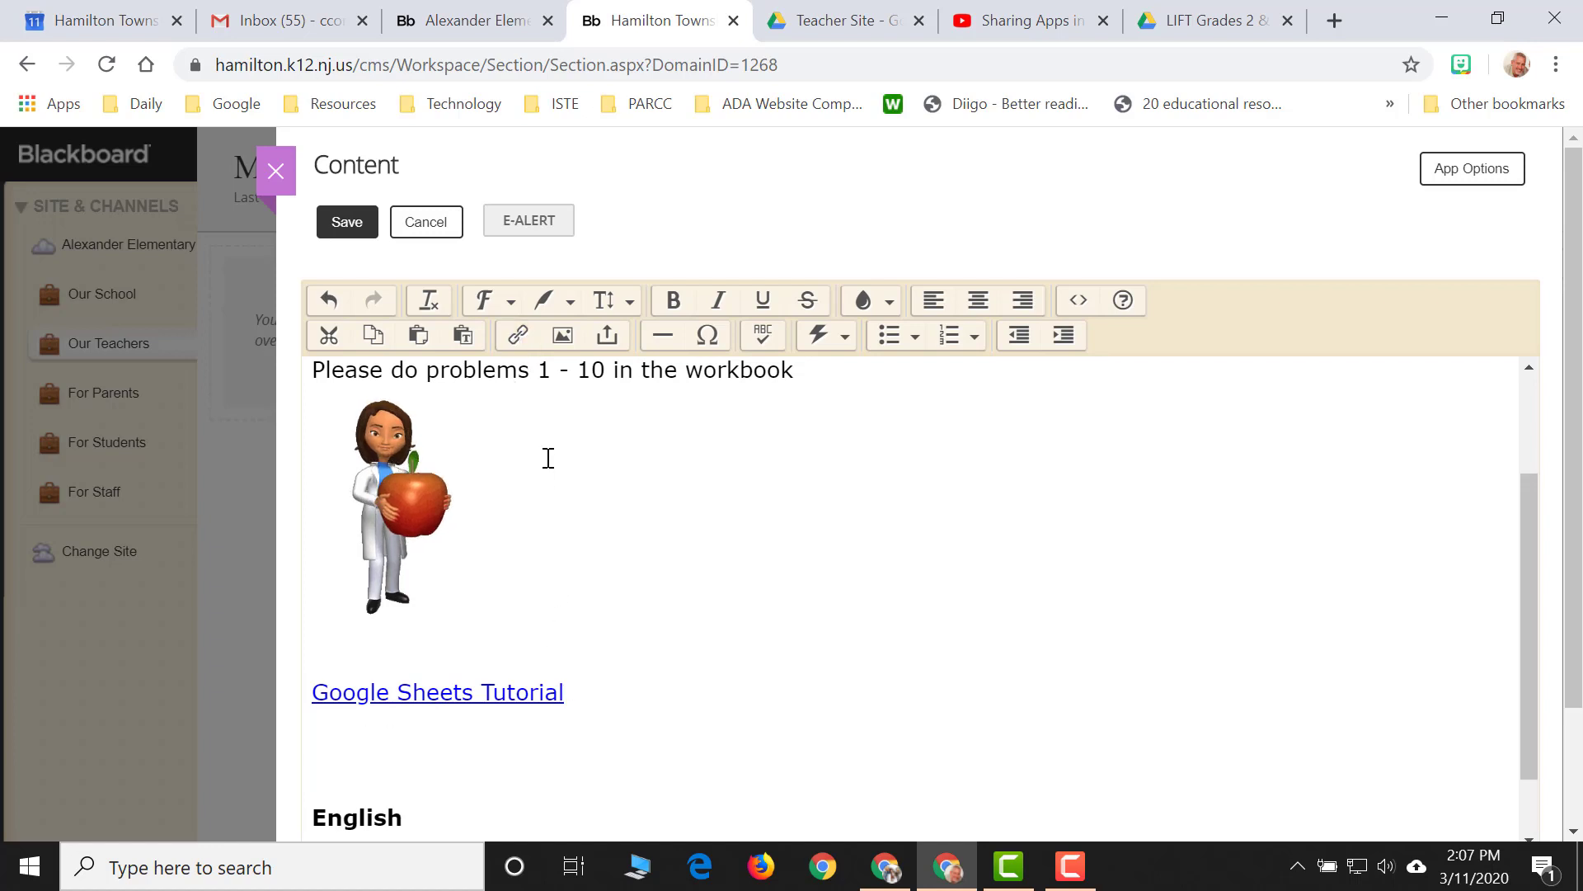
scroll(544, 446, "down", 1)
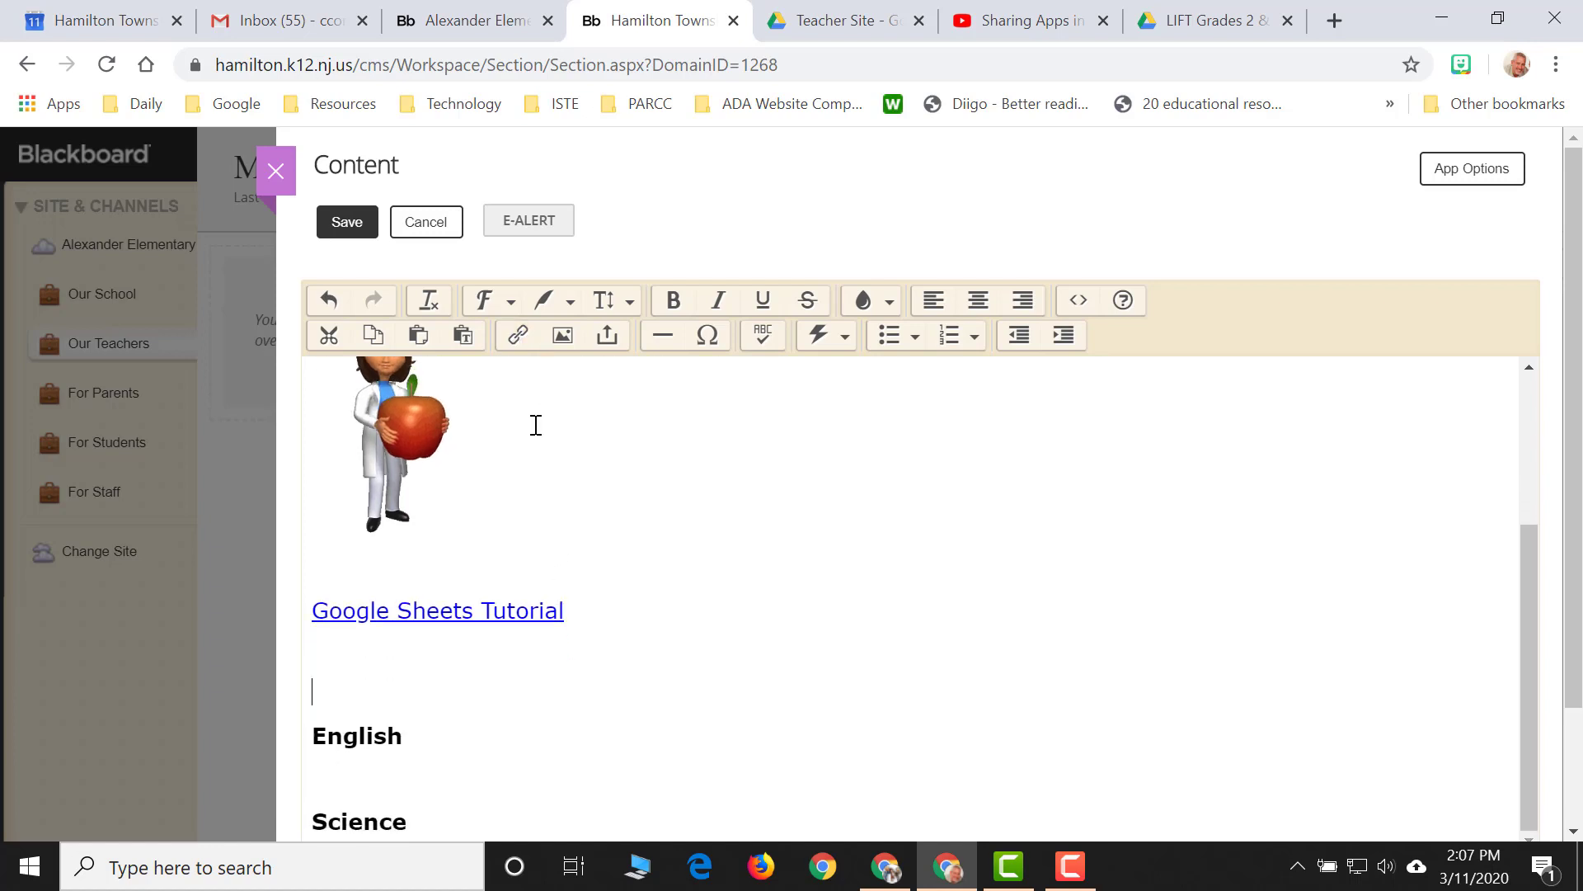
left_click(519, 335)
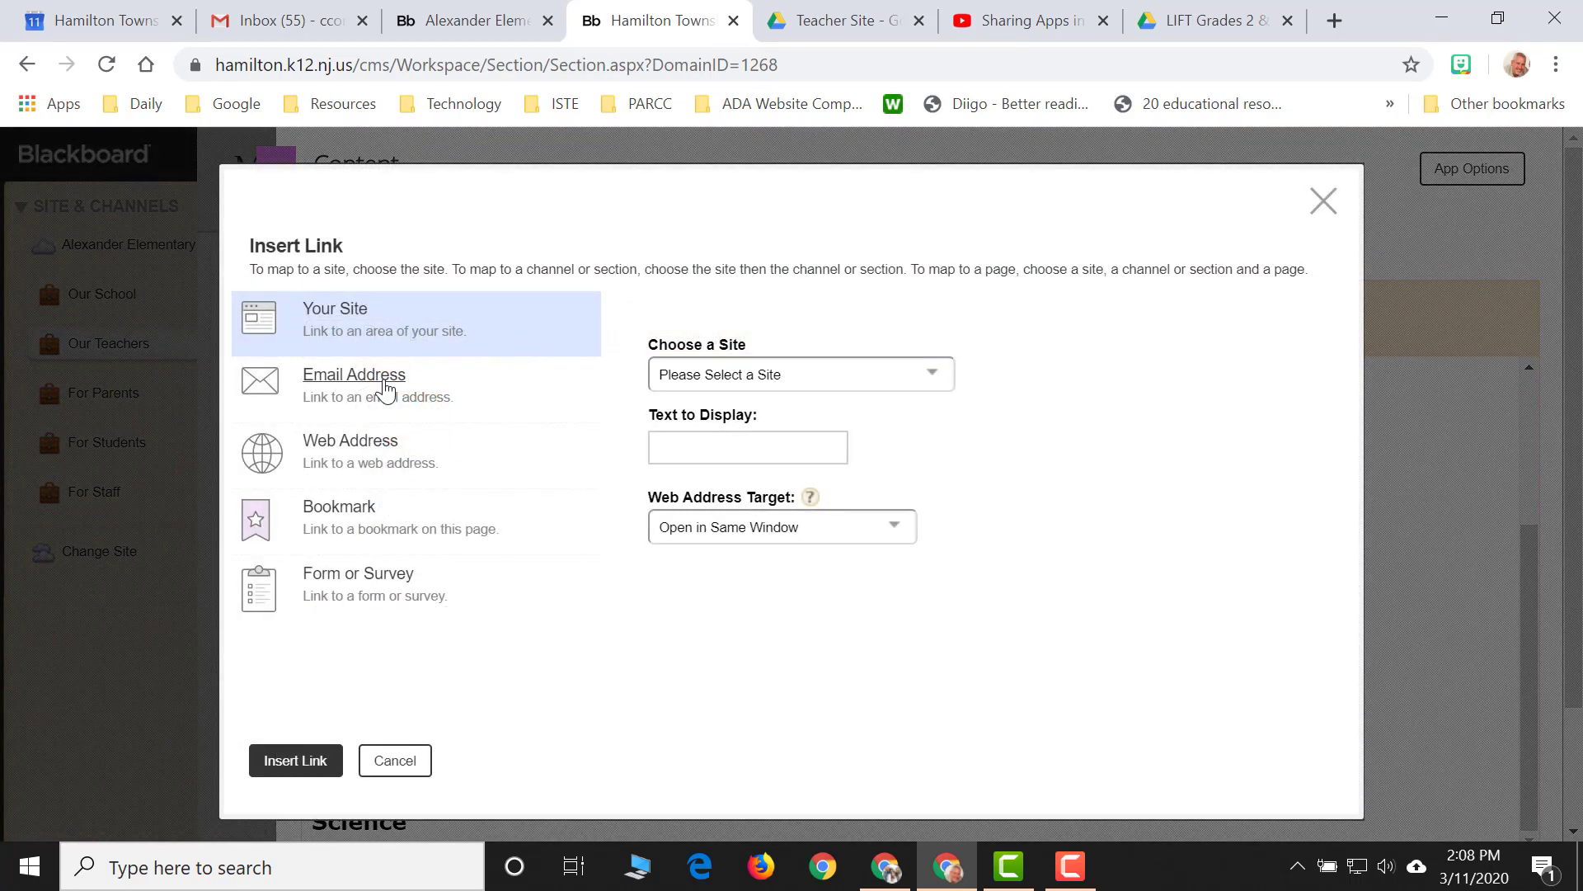
left_click(368, 451)
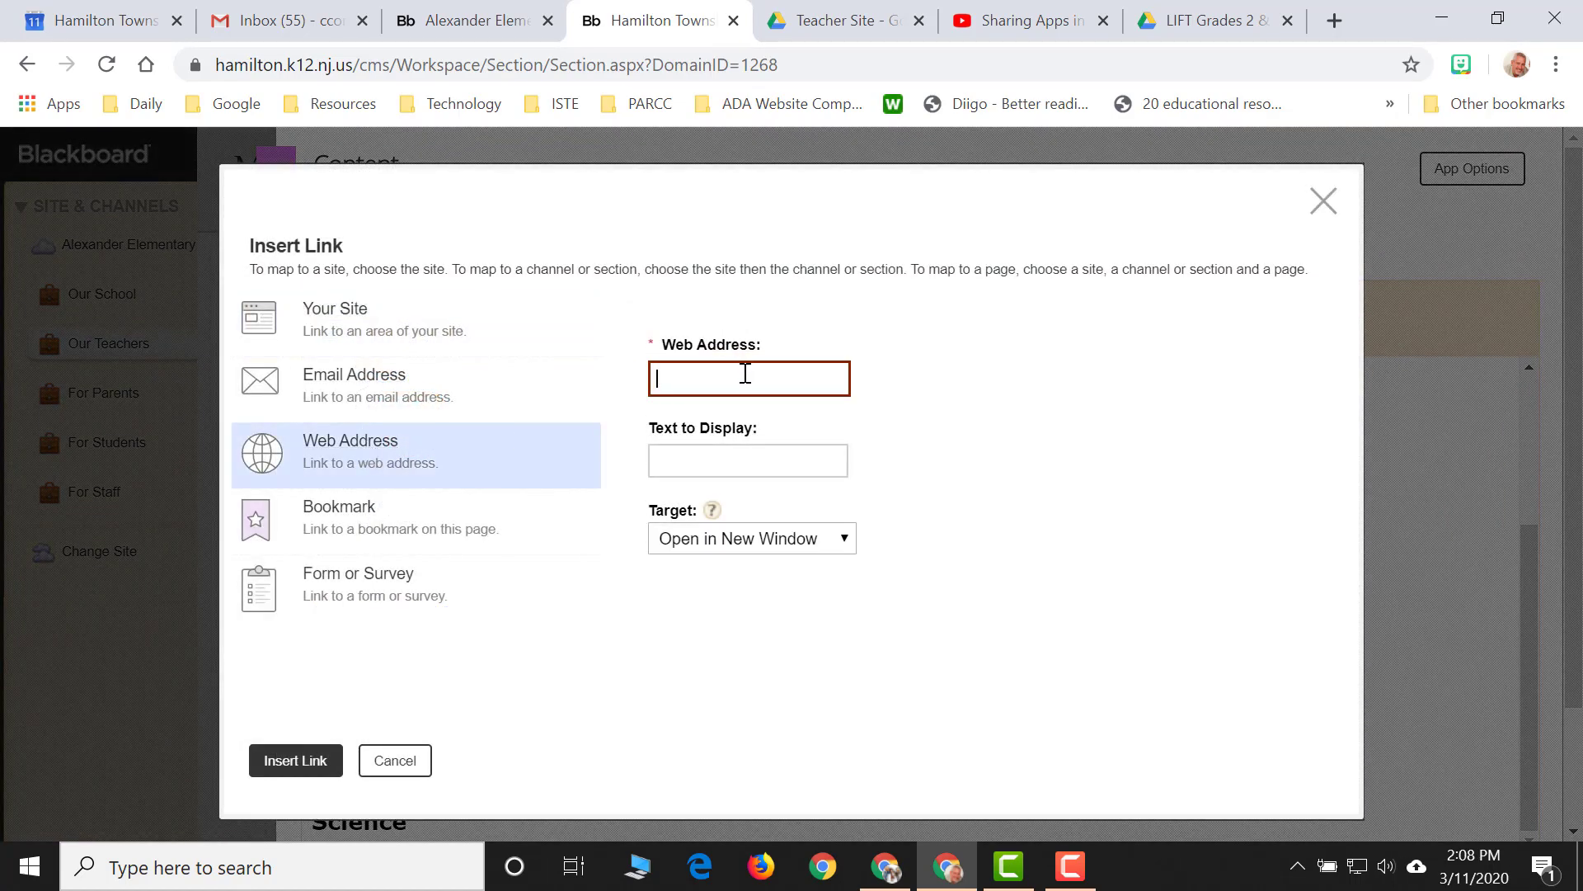
type("www.google.com")
left_click(731, 455)
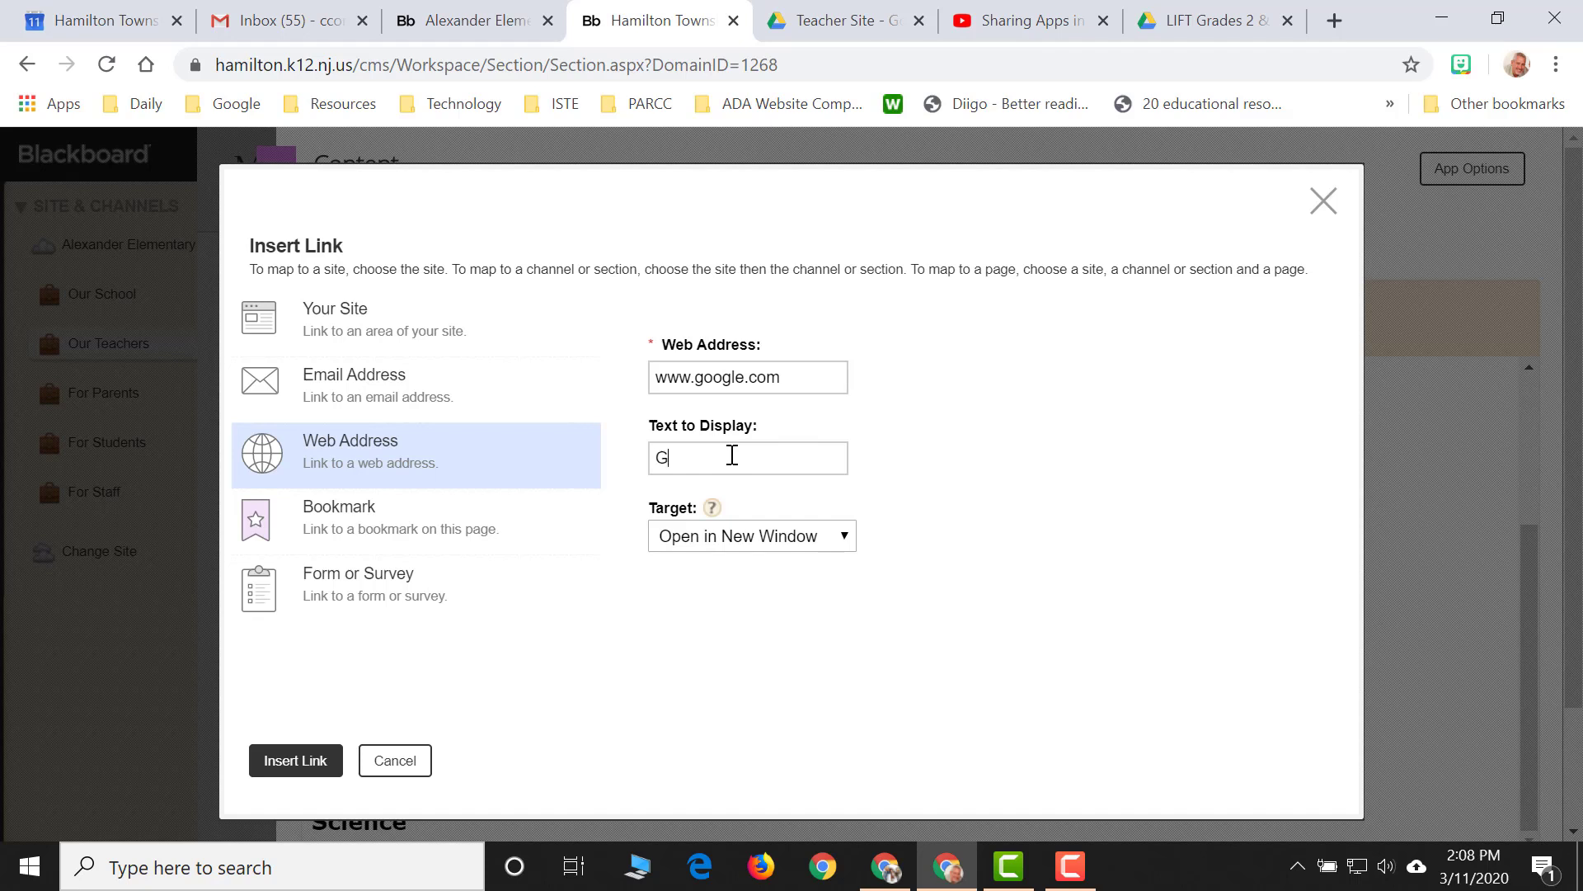
type("Google Search Engine")
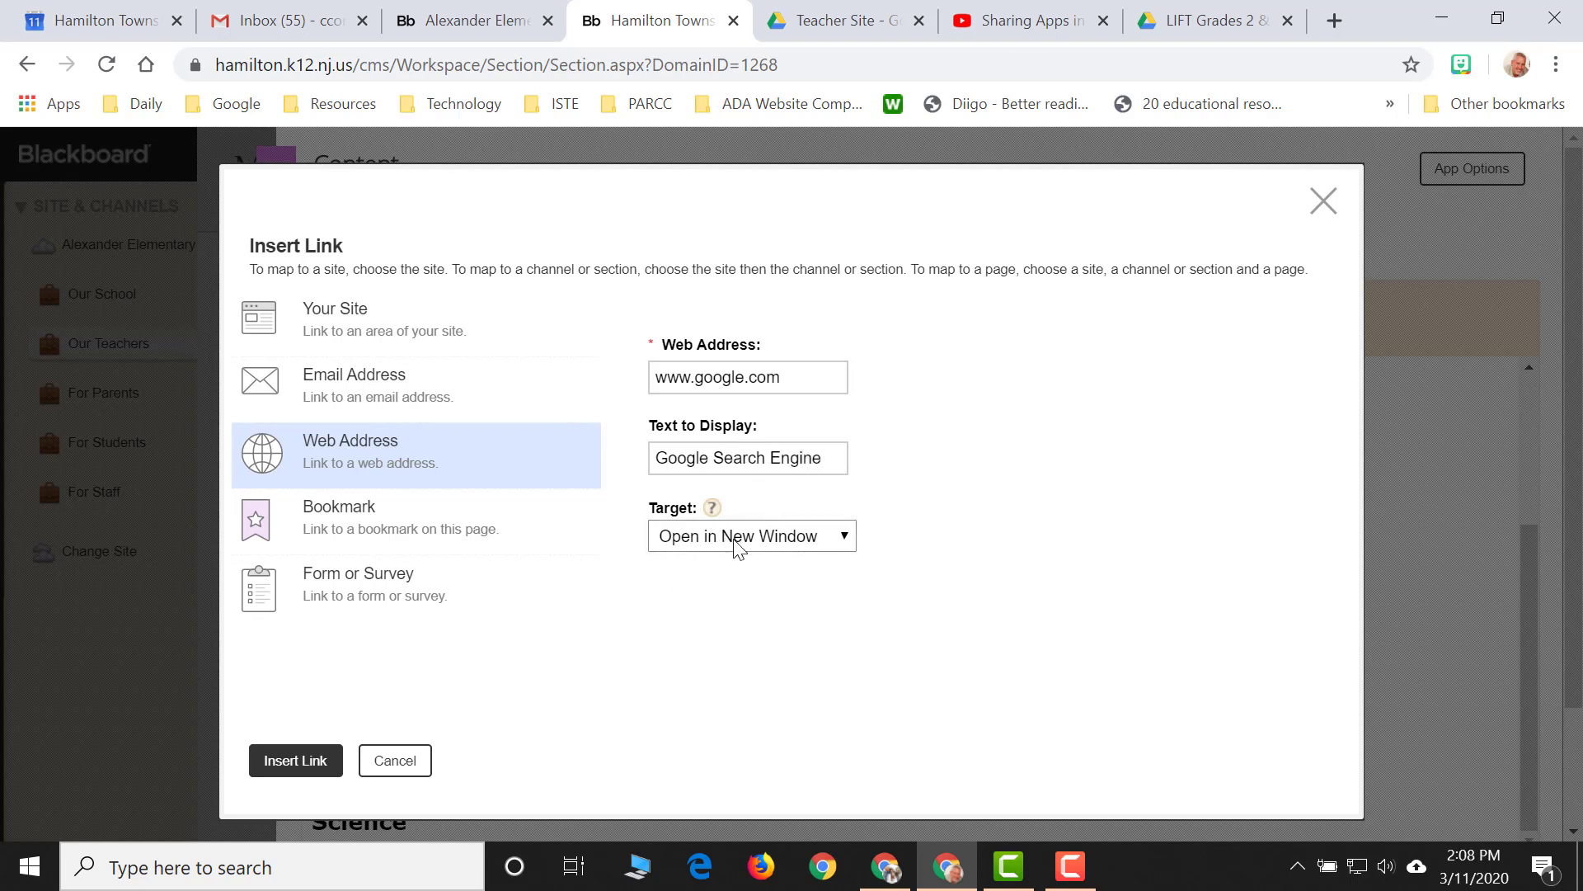
left_click(295, 760)
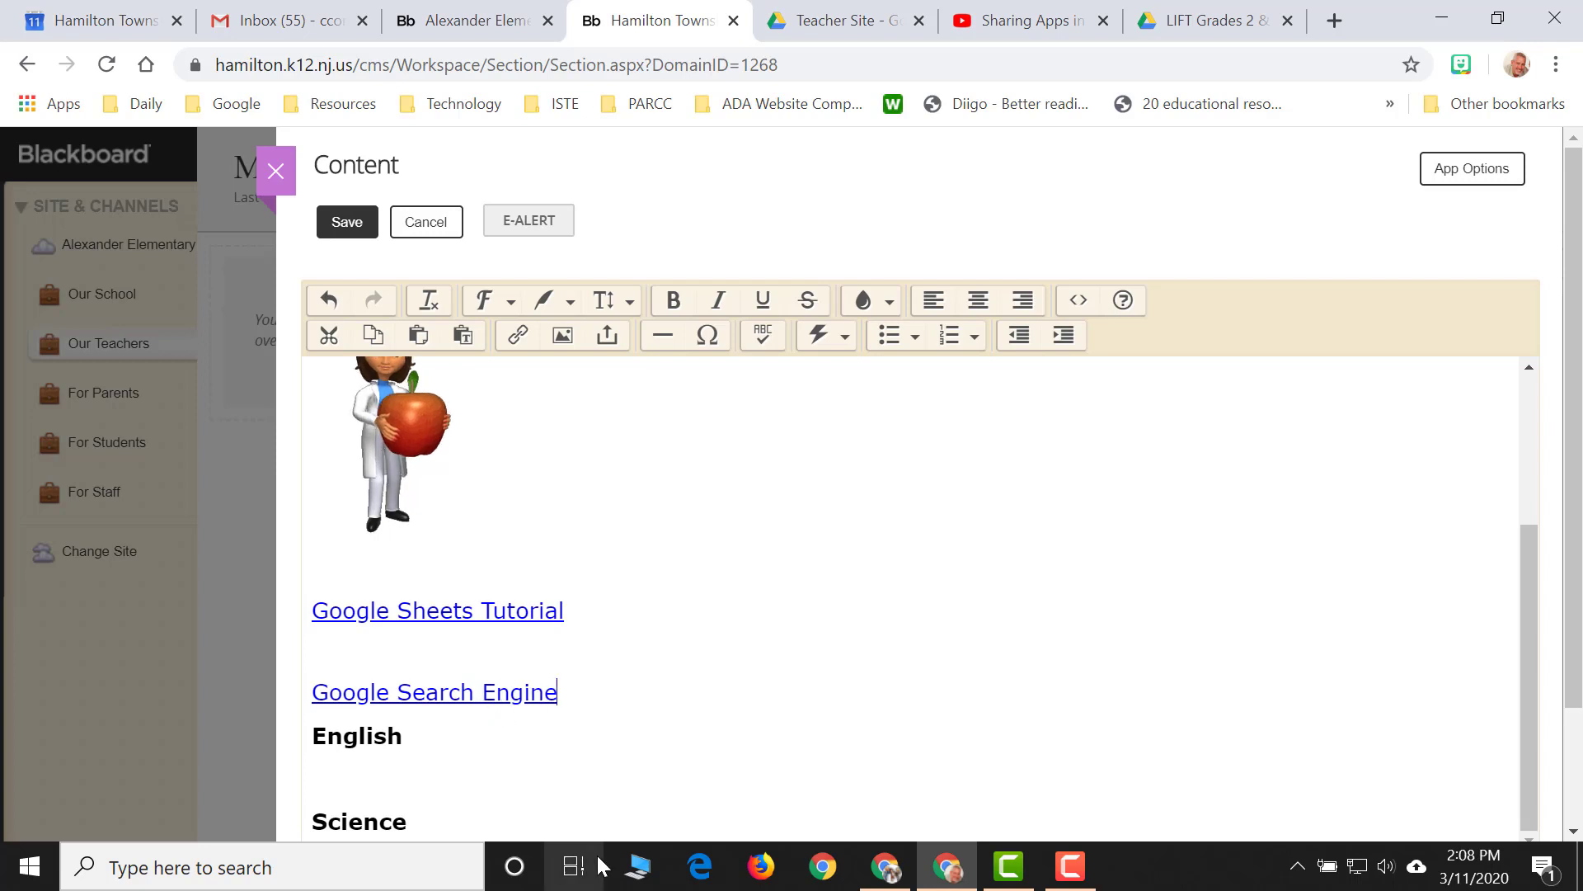
Step: Review the page content, save it, and close the Content app and the page editor
scroll(617, 693, "down", 2)
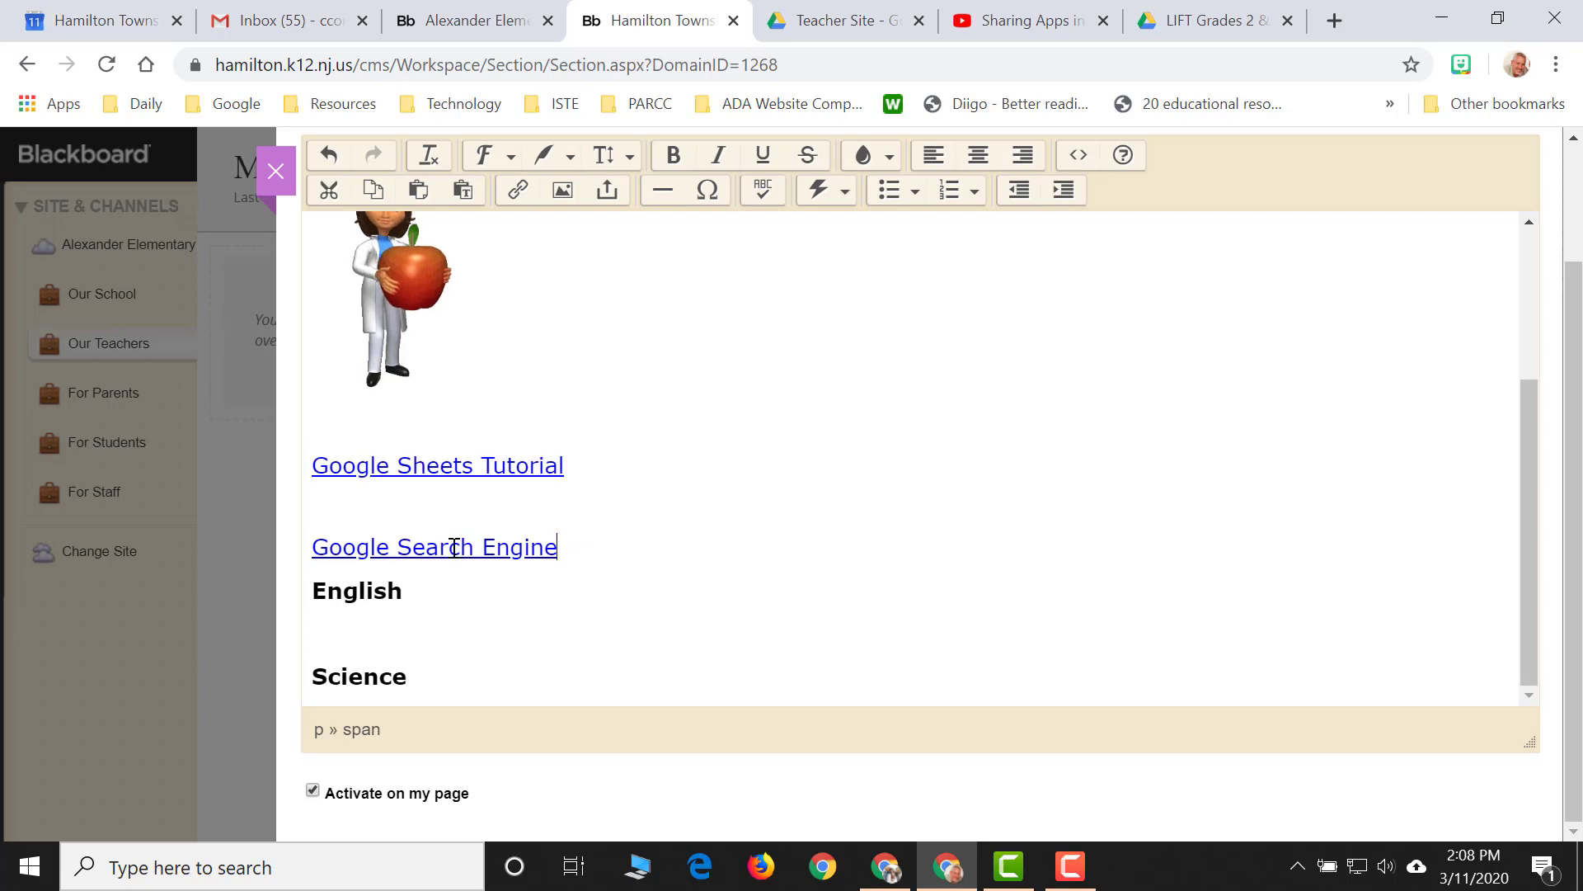
scroll(644, 510, "up", 3)
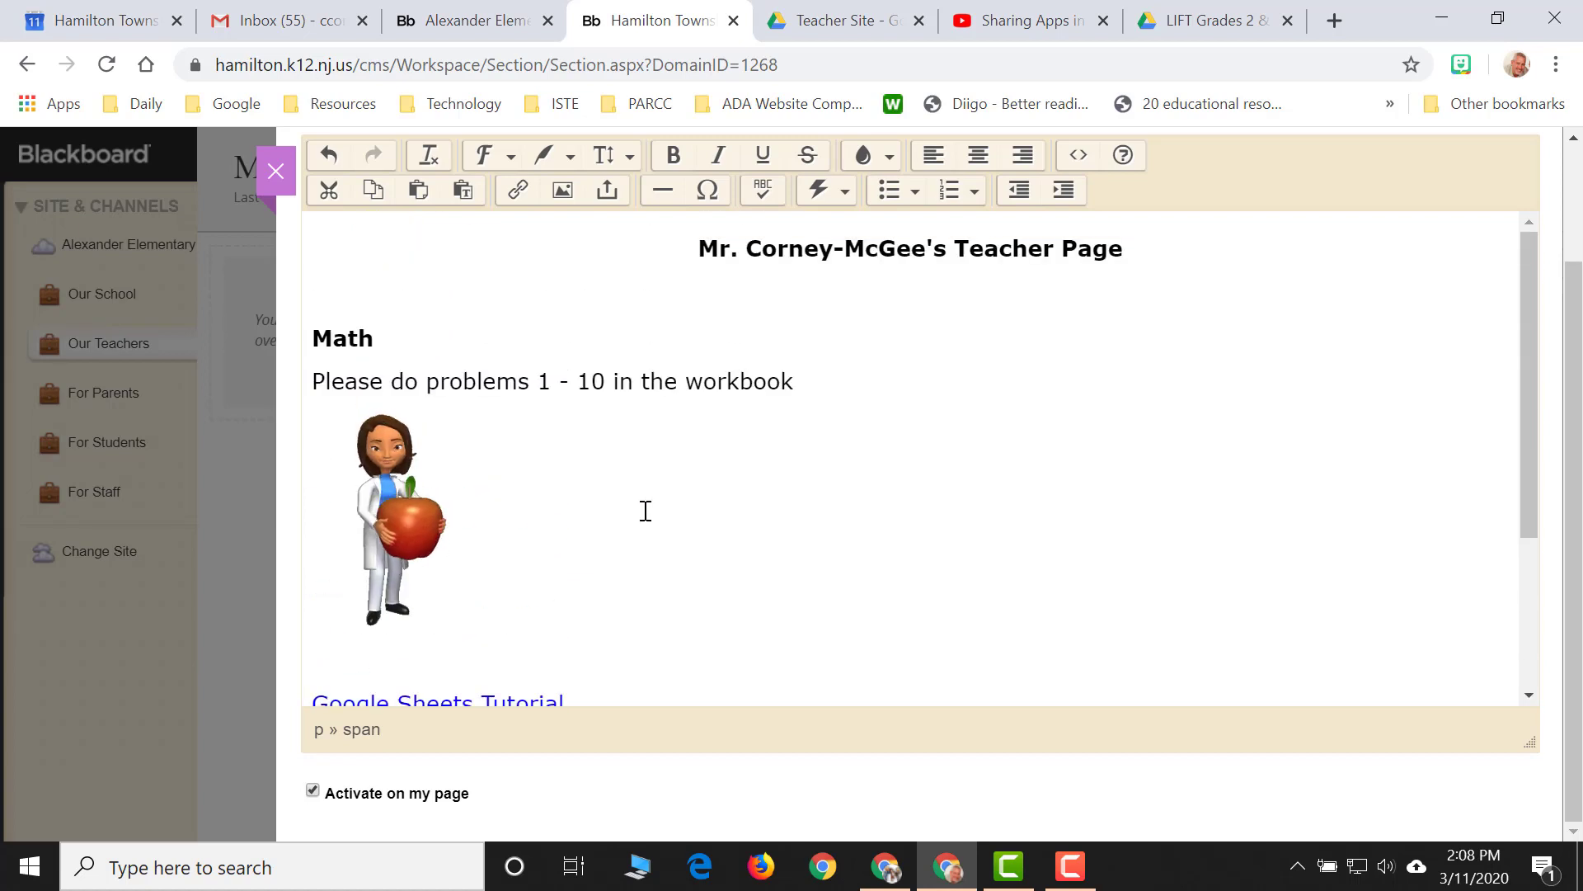
scroll(644, 509, "down", 3)
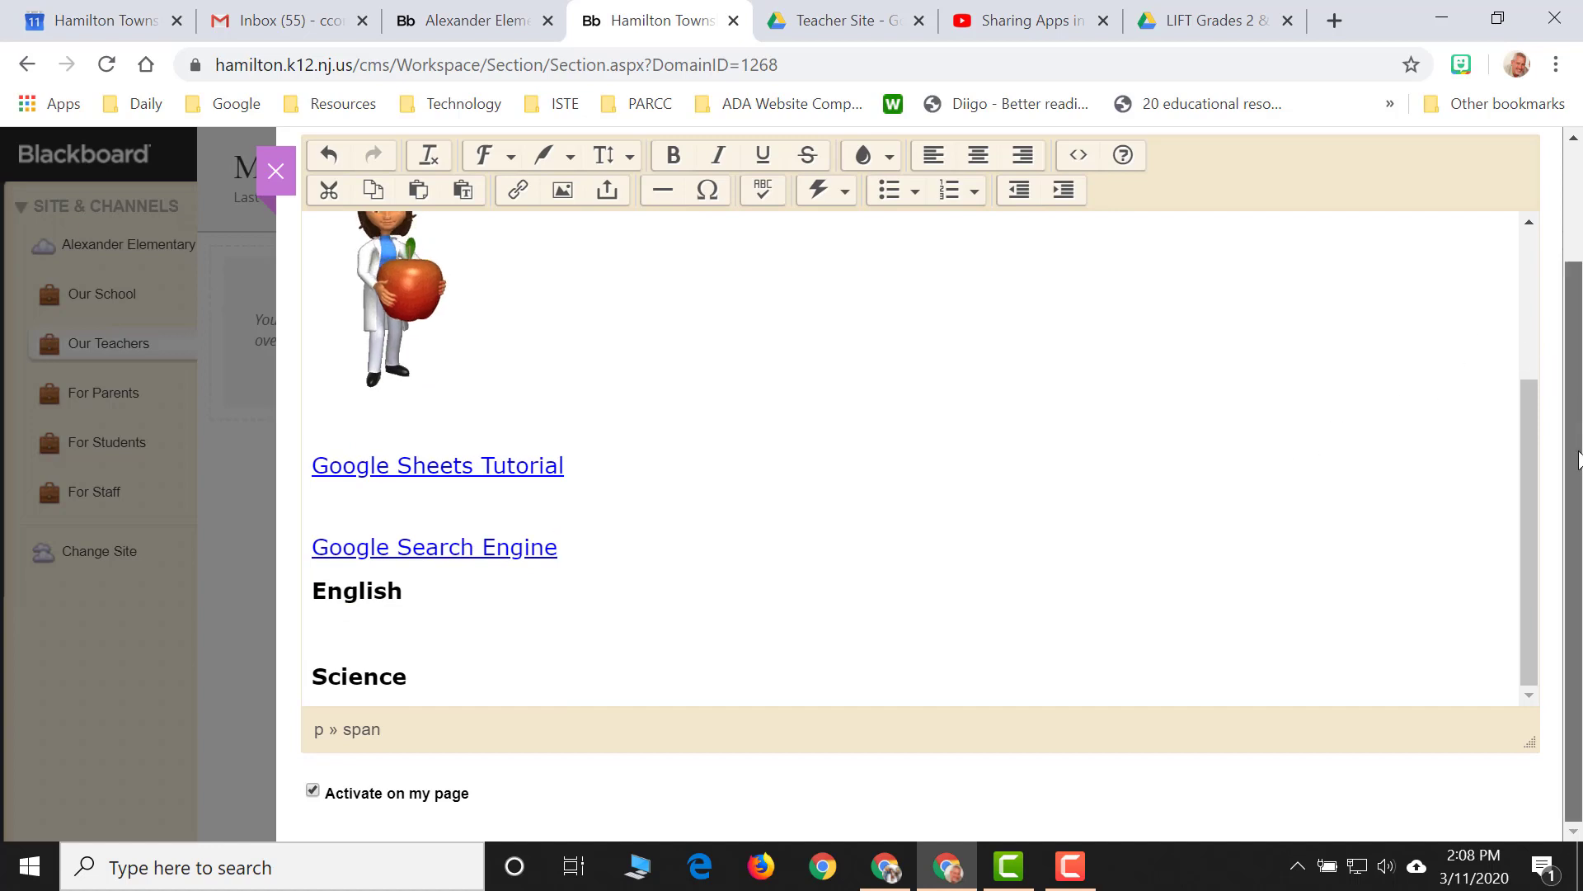
scroll(781, 403, "up", 5)
scroll(780, 403, "down", 1)
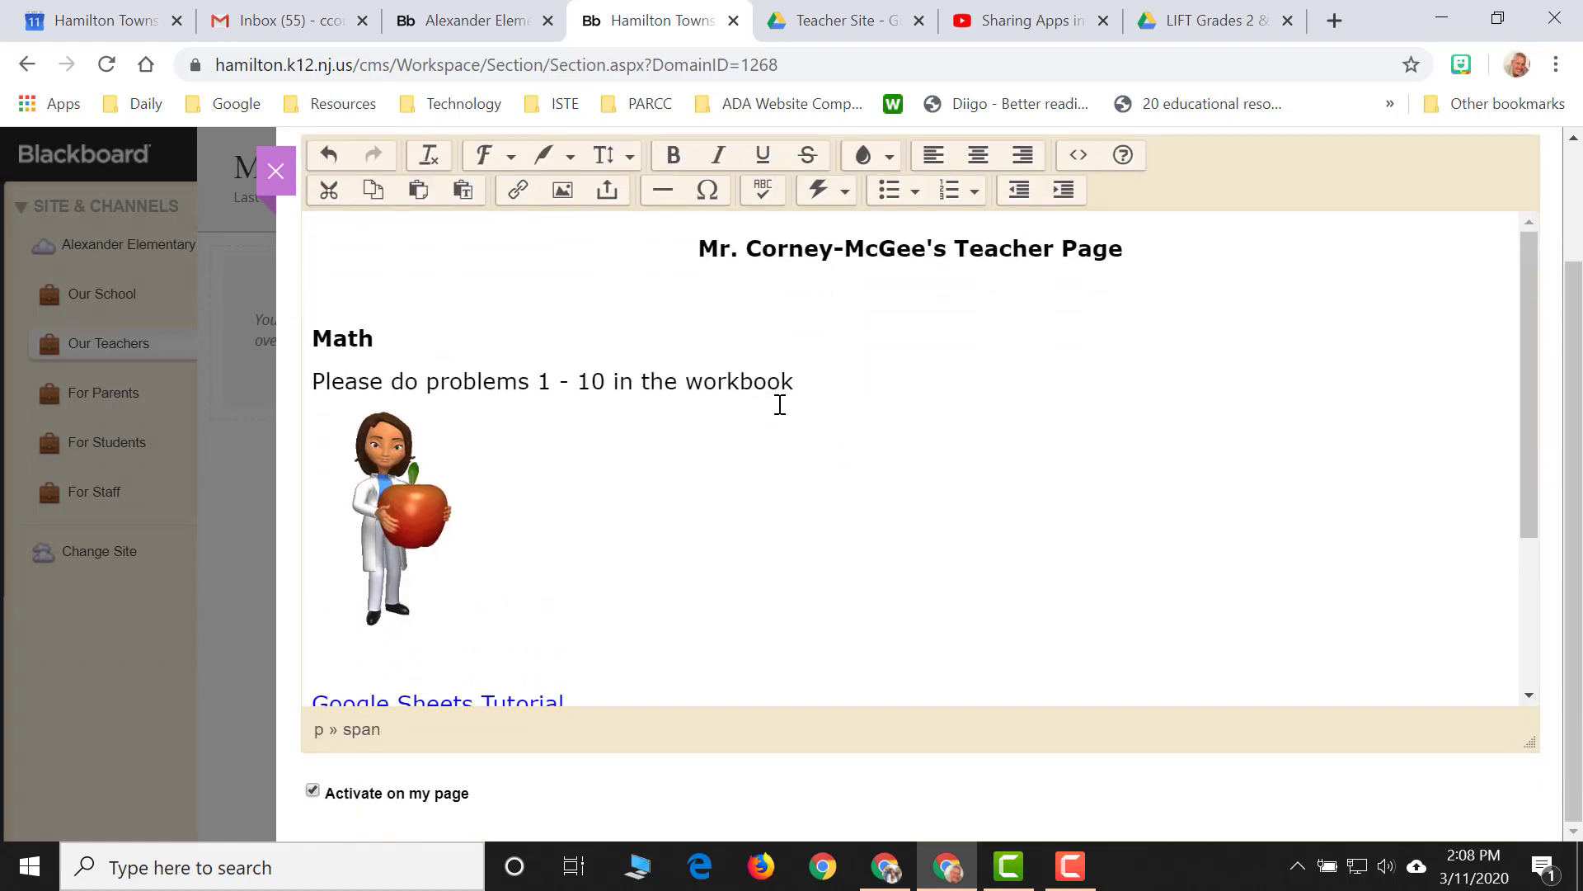
scroll(778, 403, "up", 2)
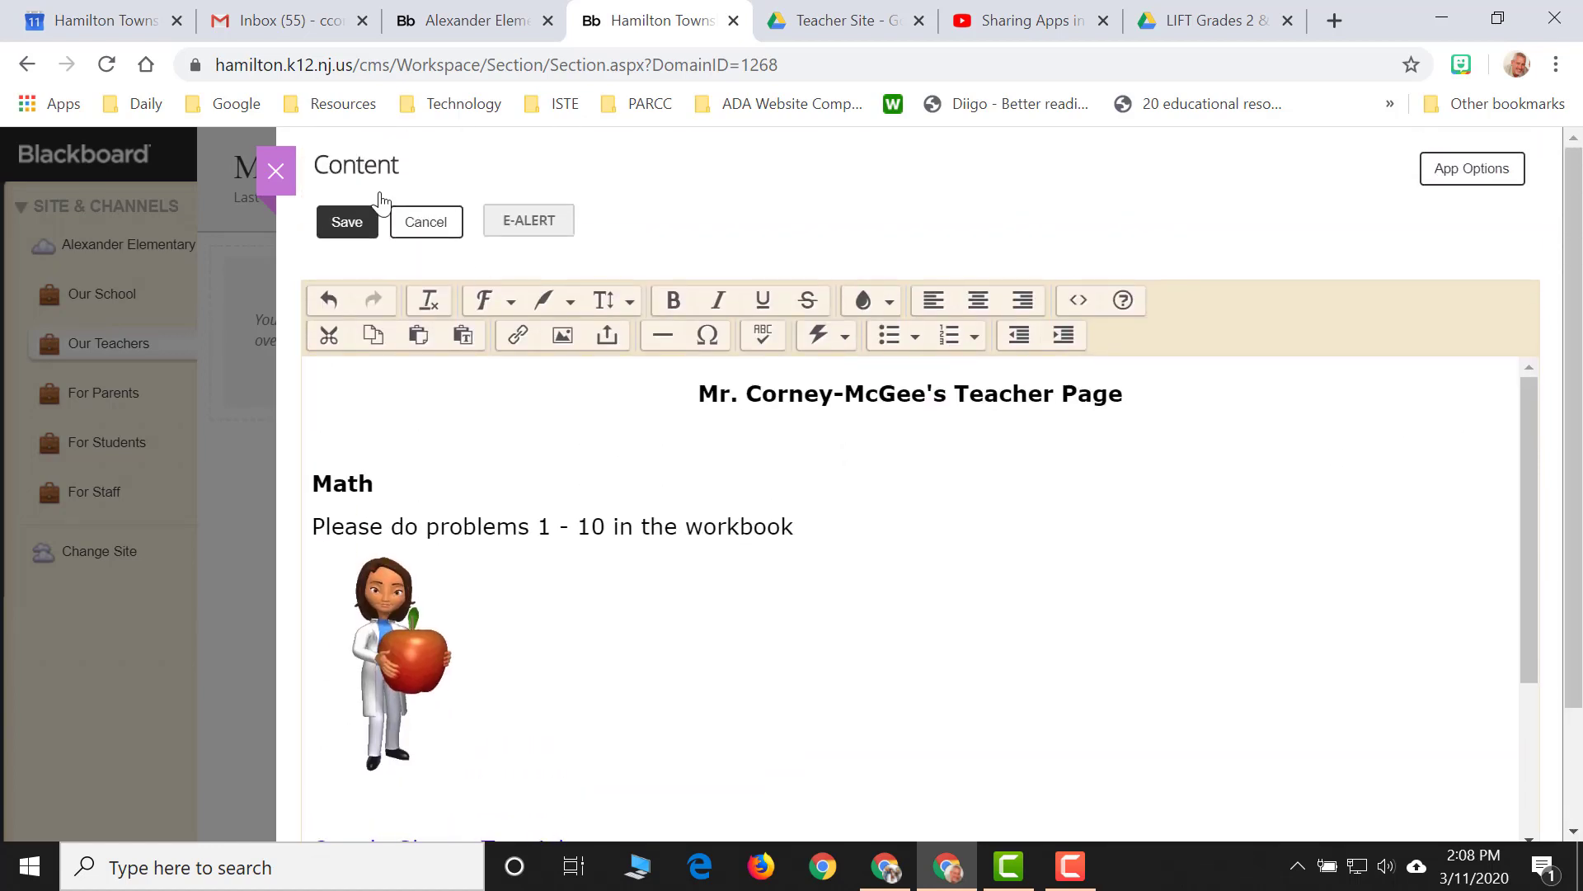
left_click(348, 223)
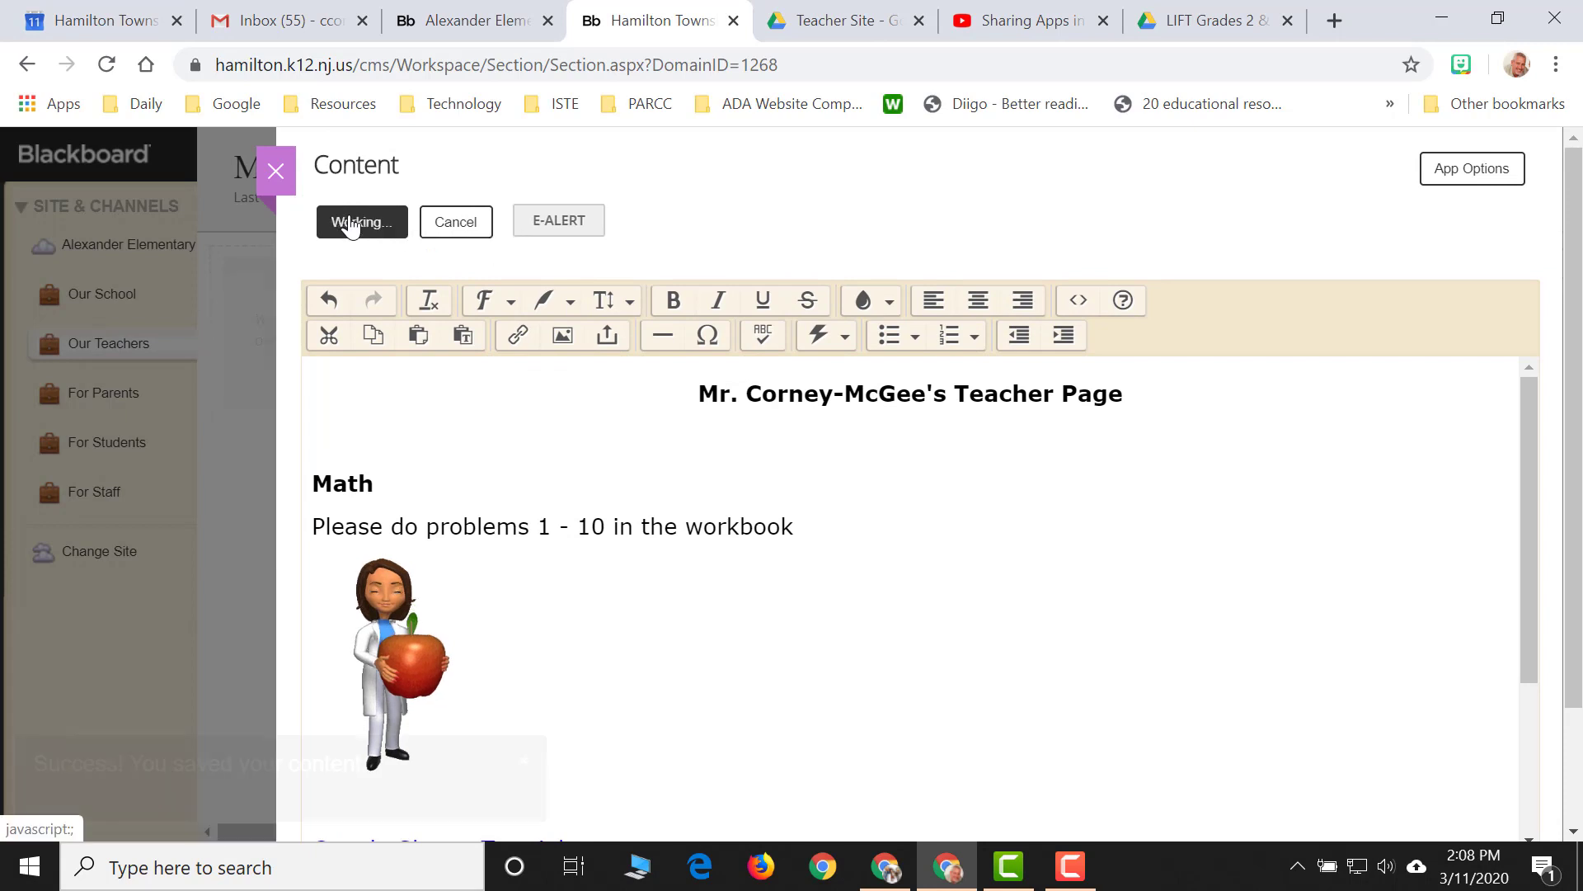
left_click(277, 171)
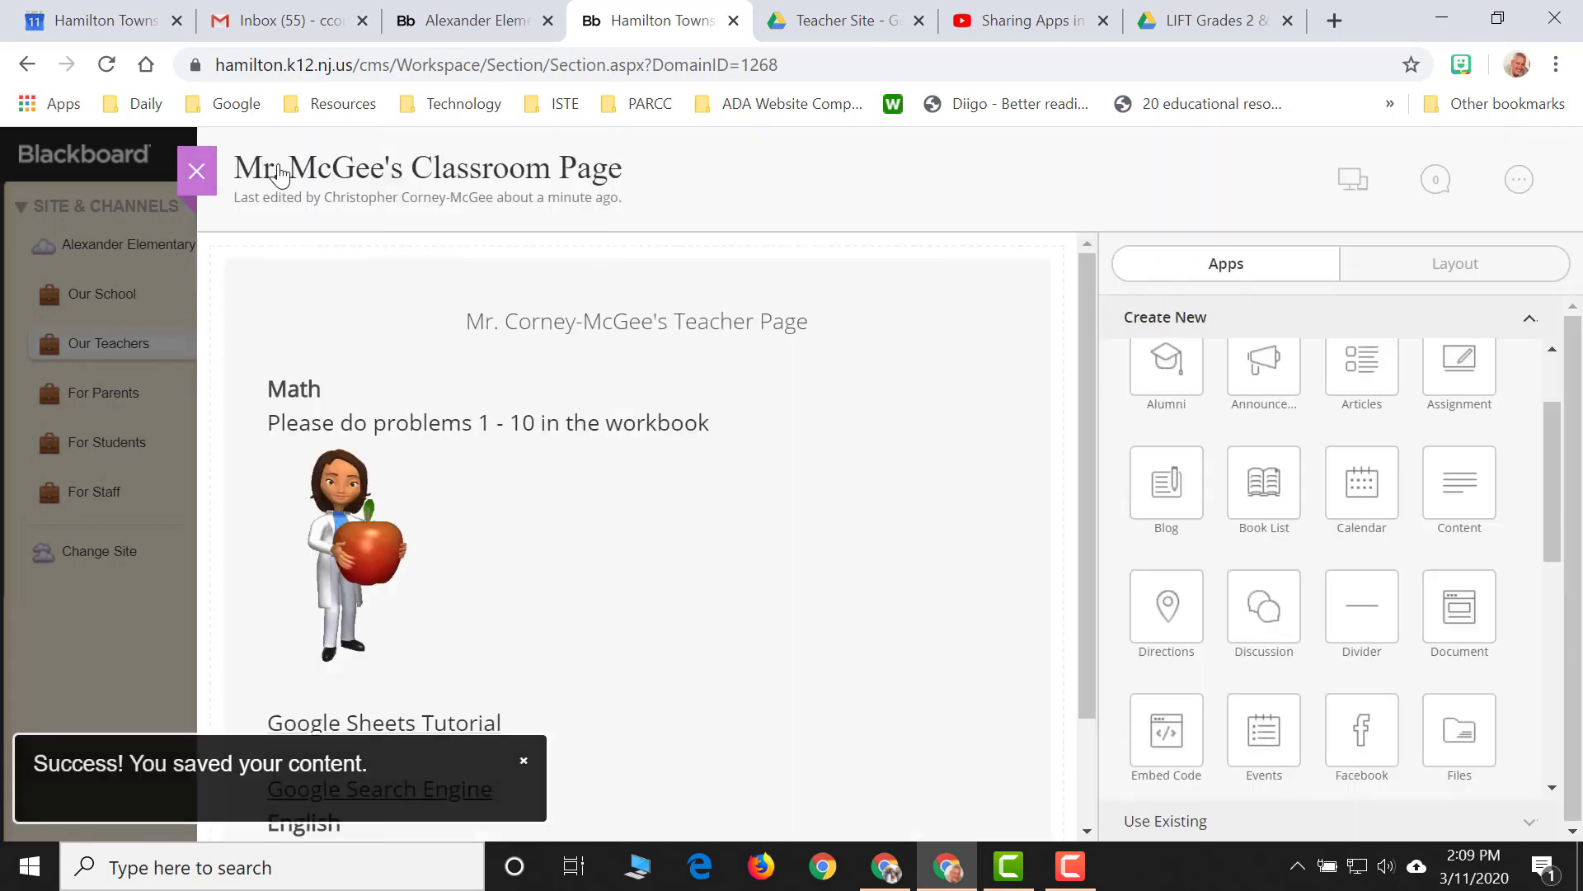
left_click(209, 171)
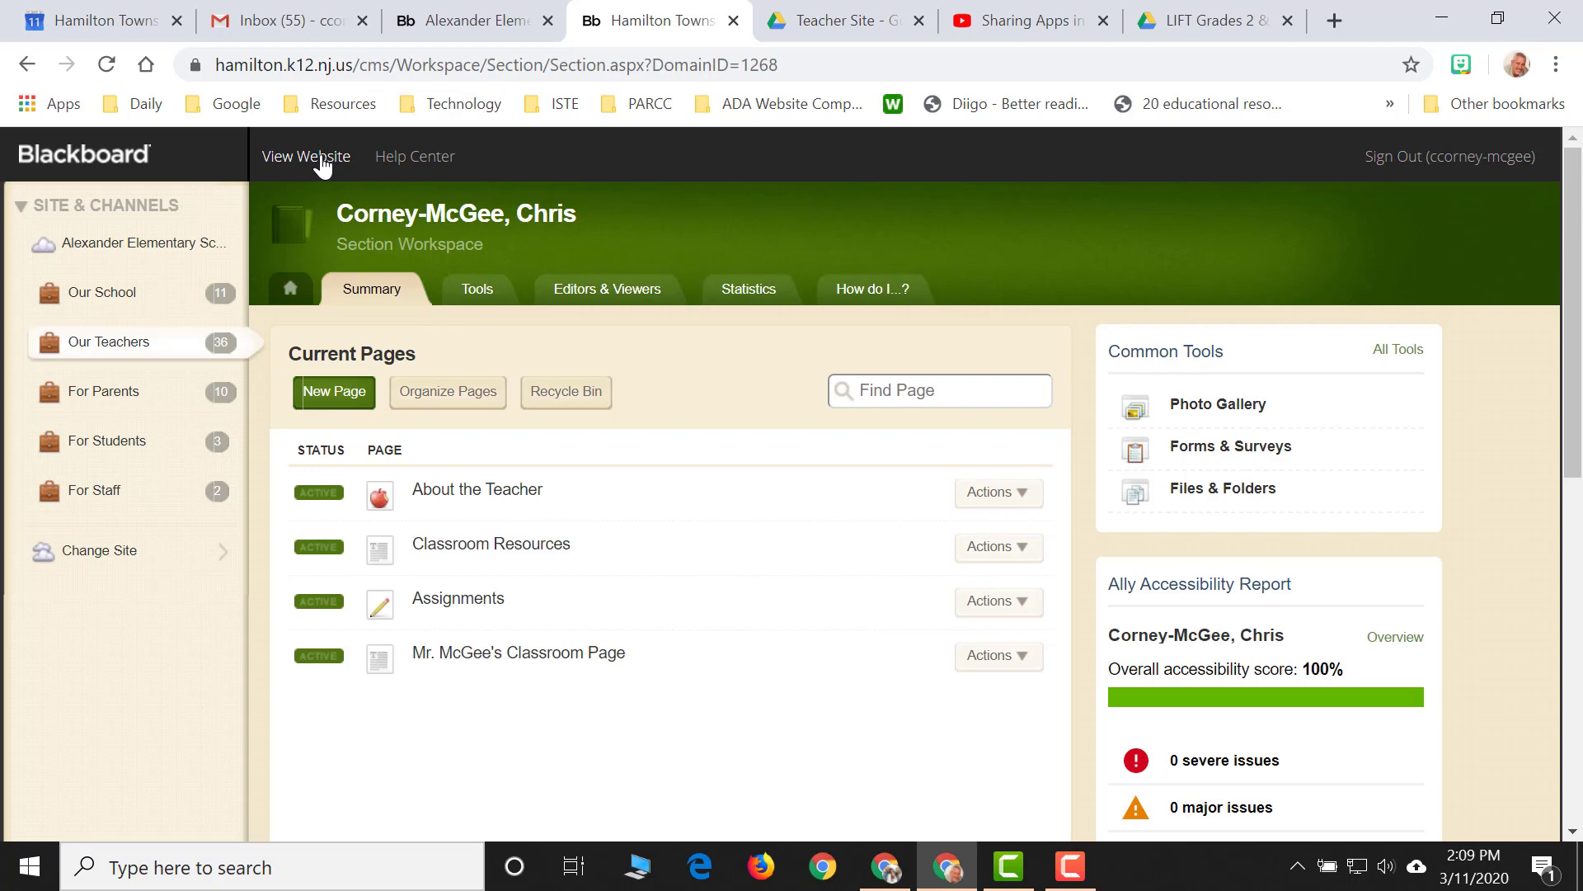
Step: View the live website and open the teacher's classroom page to check its heading, assignment, image and links
left_click(322, 161)
scroll(470, 378, "down", 3)
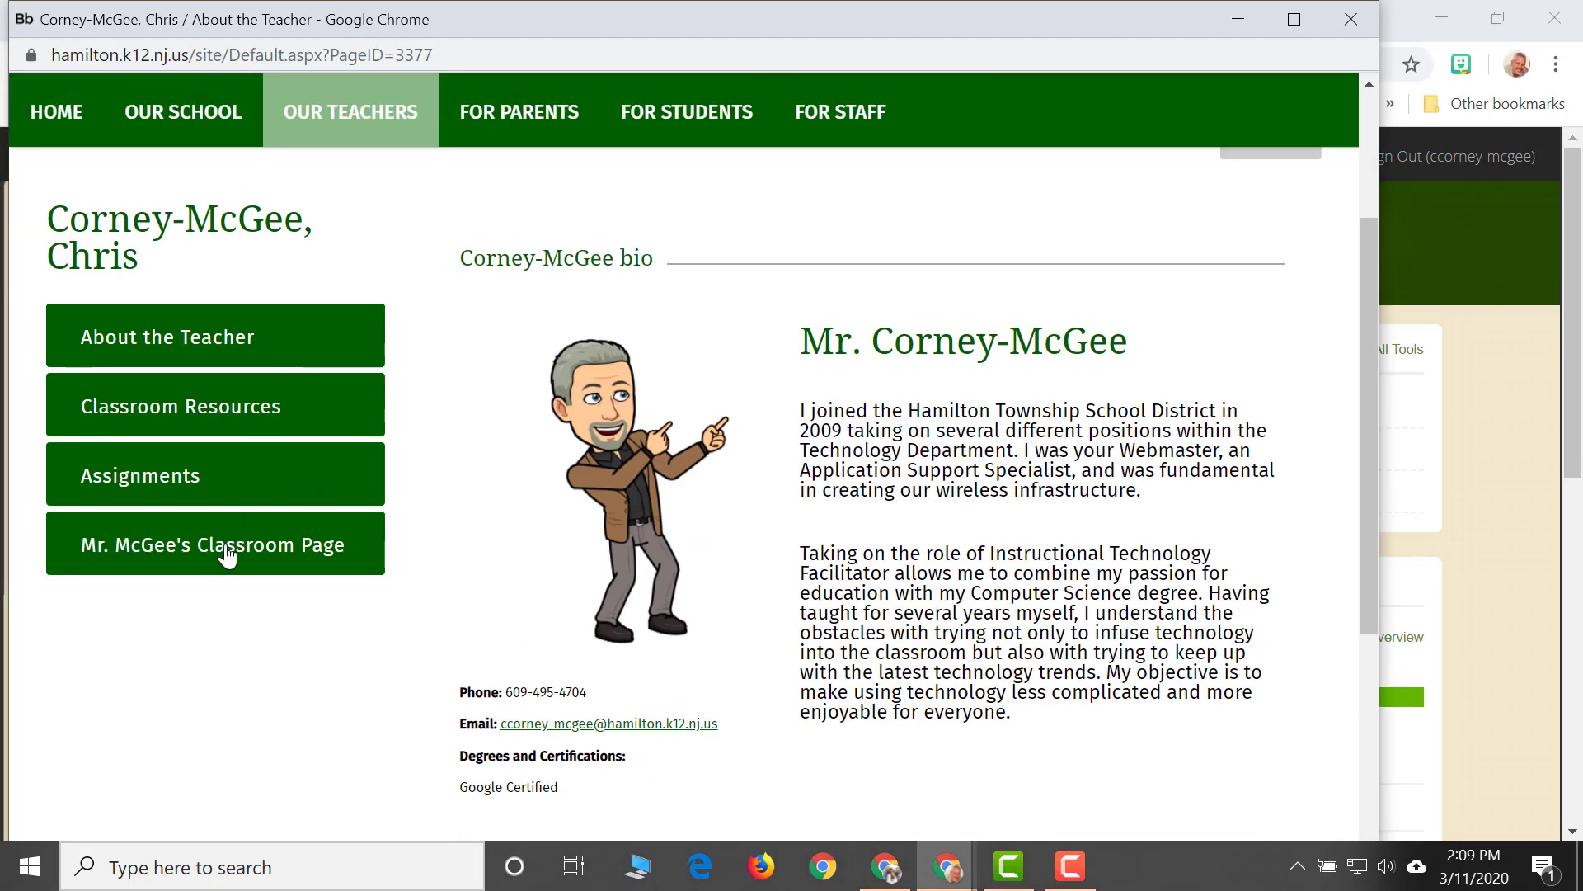
left_click(229, 554)
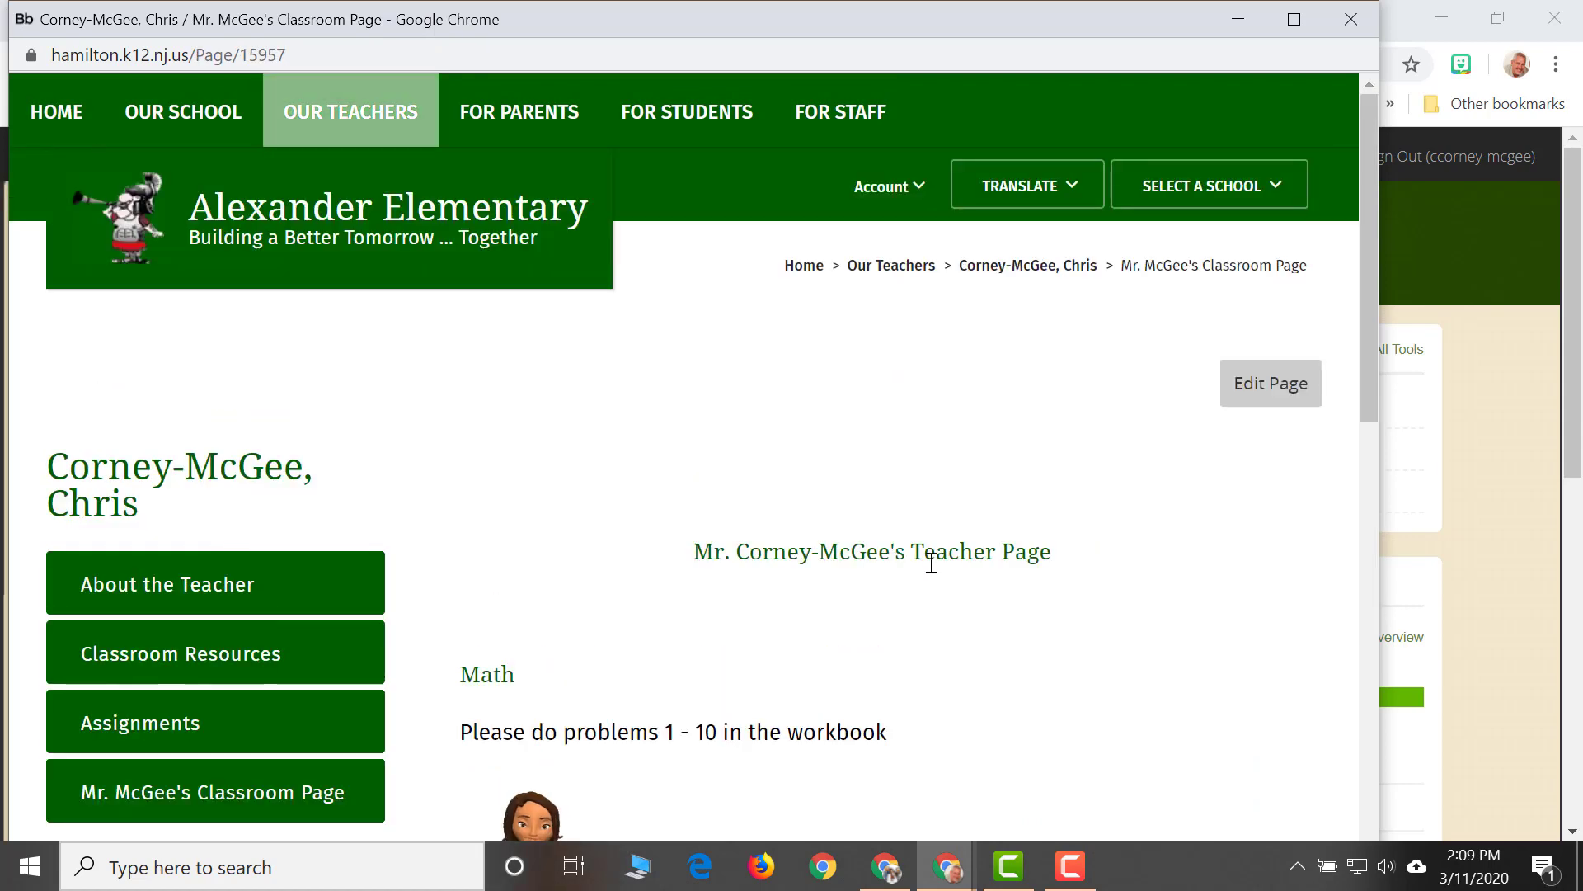
scroll(932, 564, "down", 3)
scroll(989, 619, "down", 2)
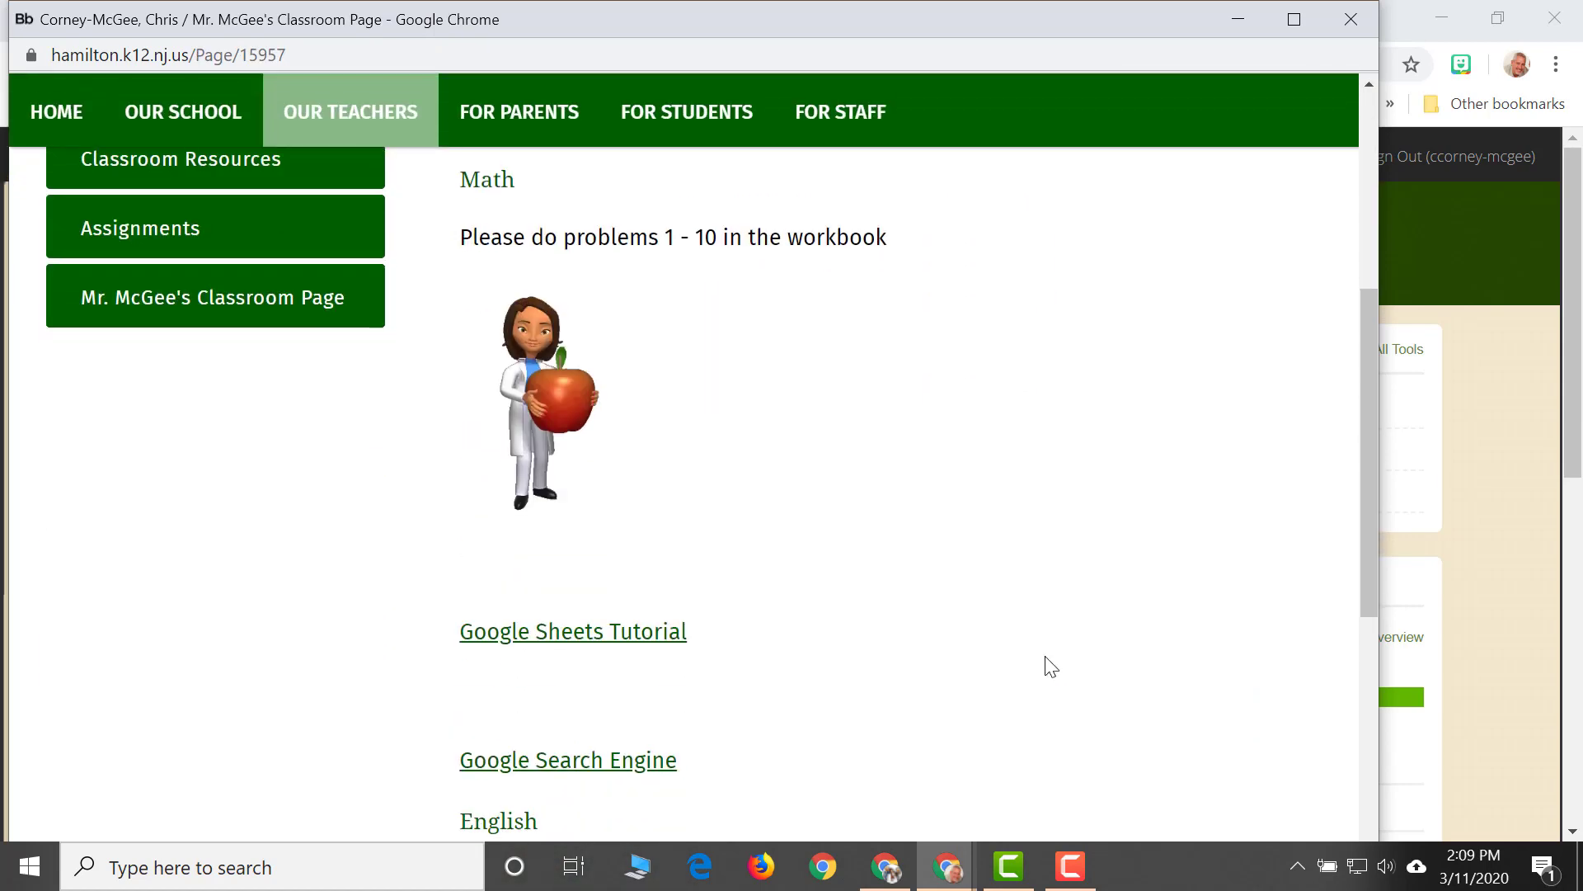
scroll(682, 591, "down", 1)
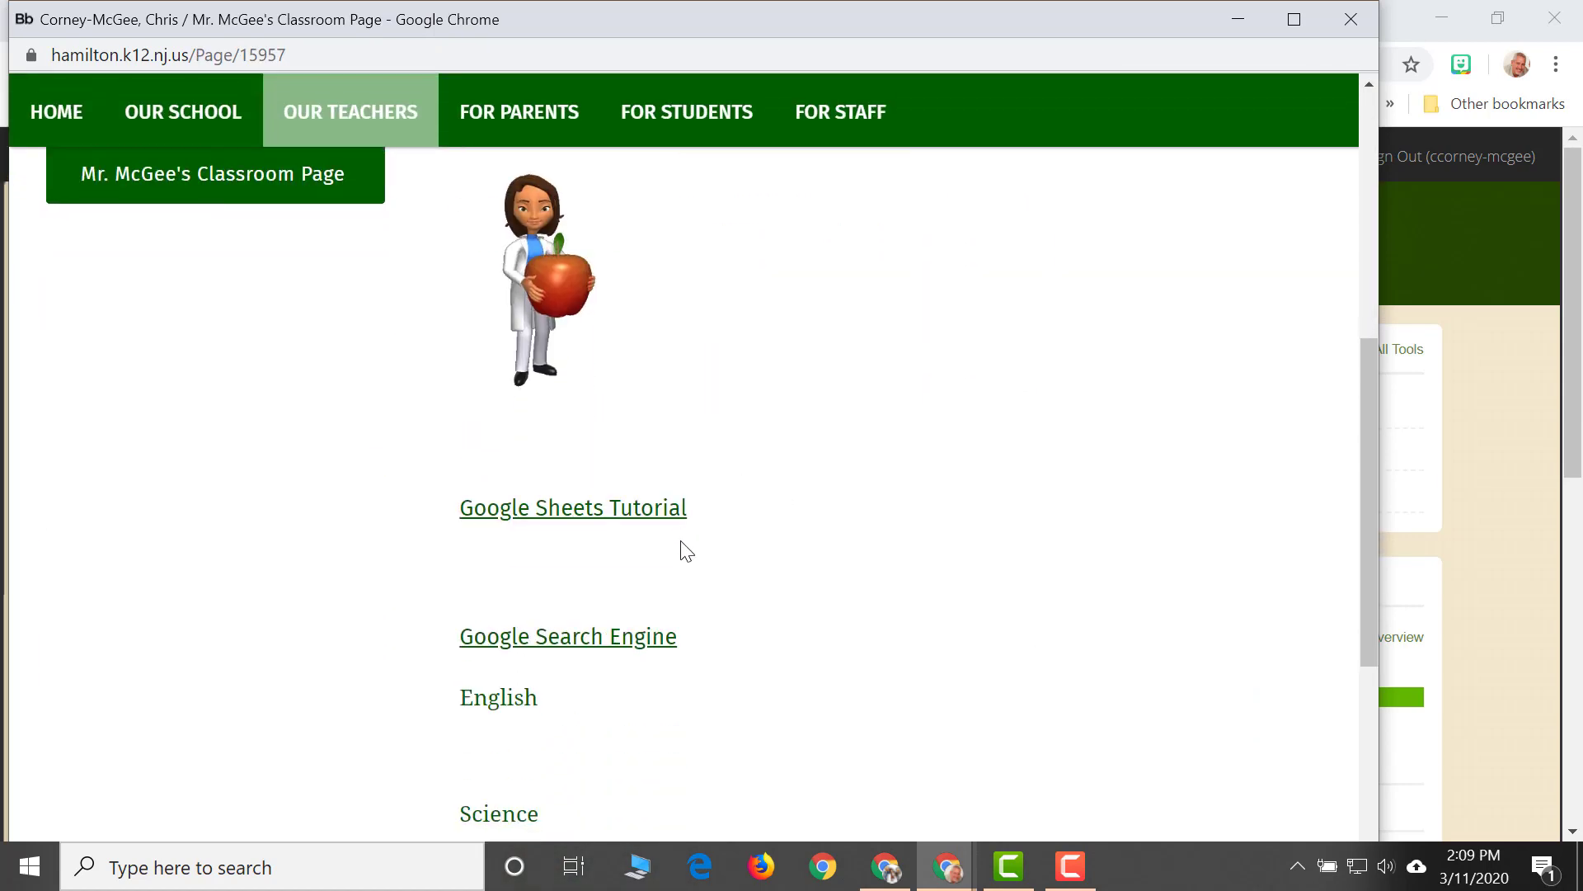
scroll(1094, 588, "up", 5)
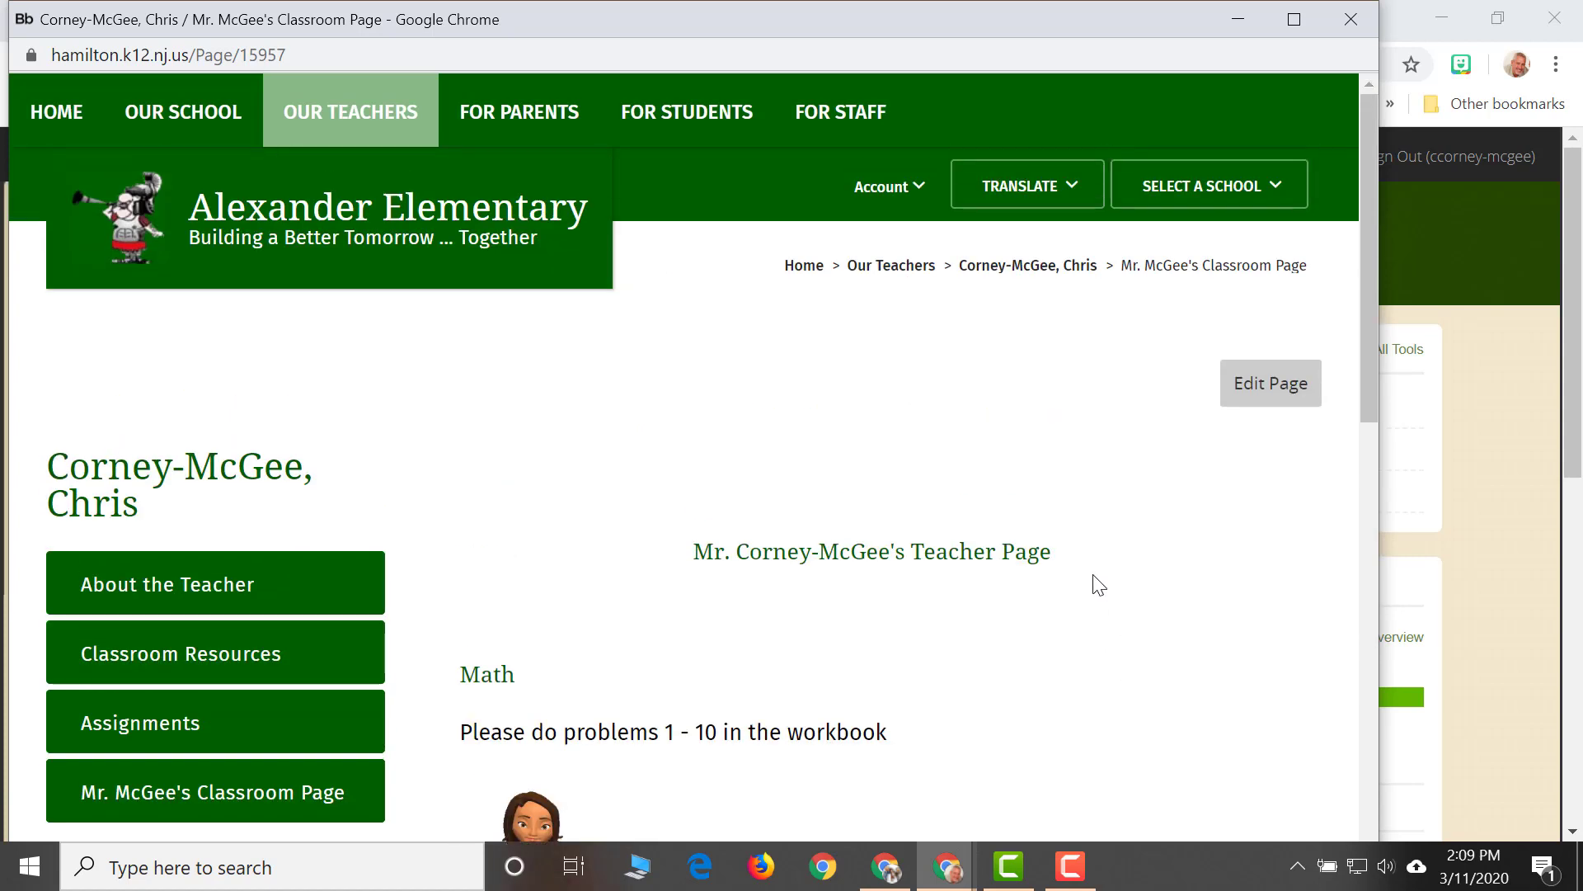